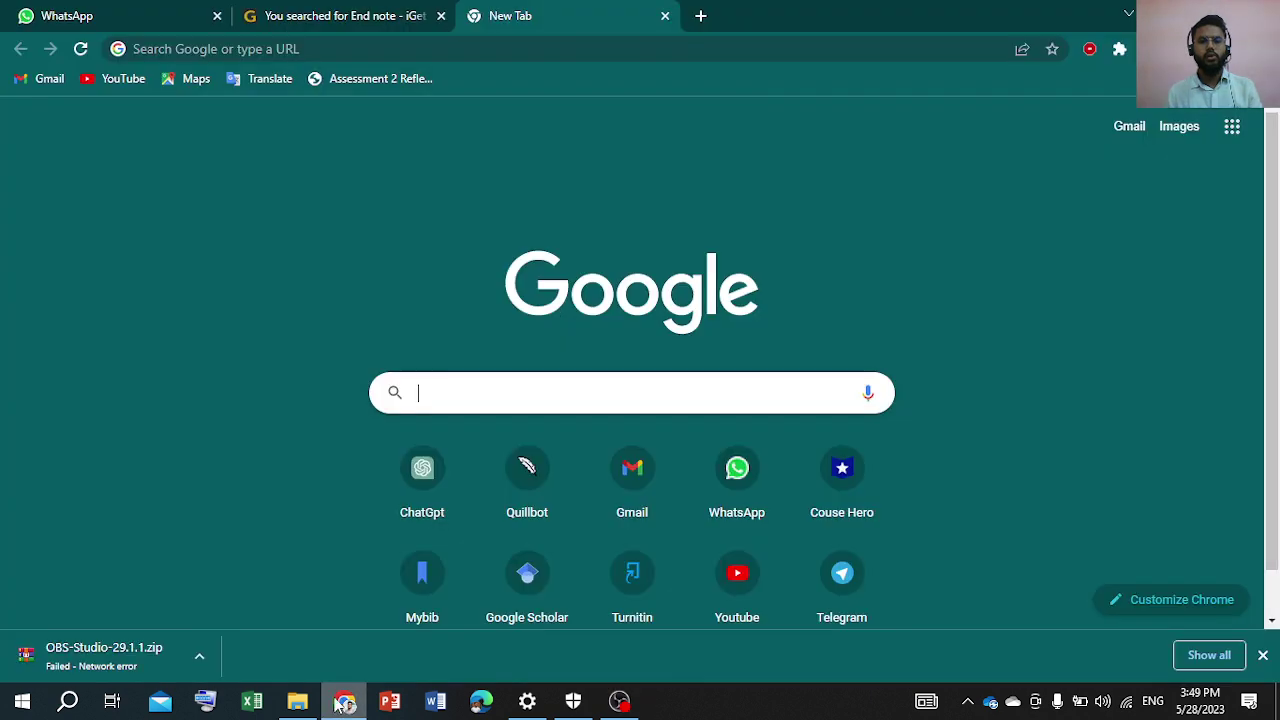
Search Google for "get into pc" and open the result "Get Into PC - Download Latest Software 2022".
{"action": "left_click", "coordinate": [207, 48]}
{"action": "key", "text": "Down"}
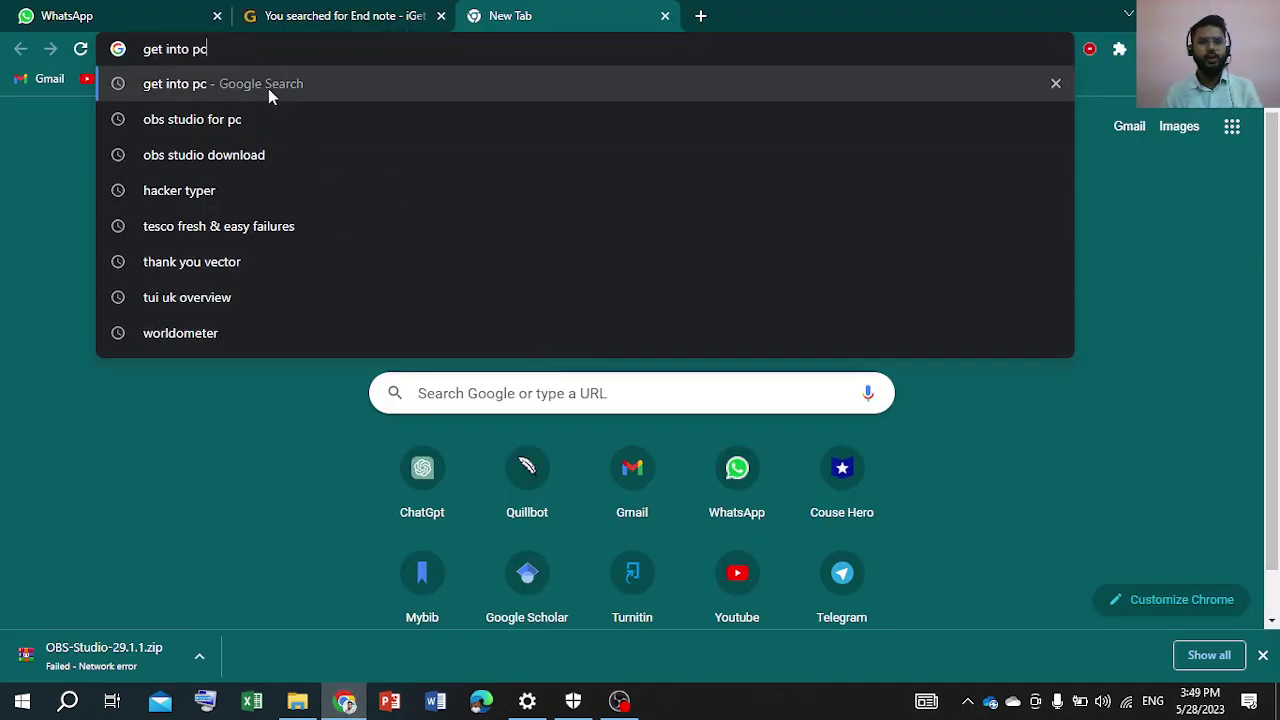
{"action": "left_click", "coordinate": [271, 89]}
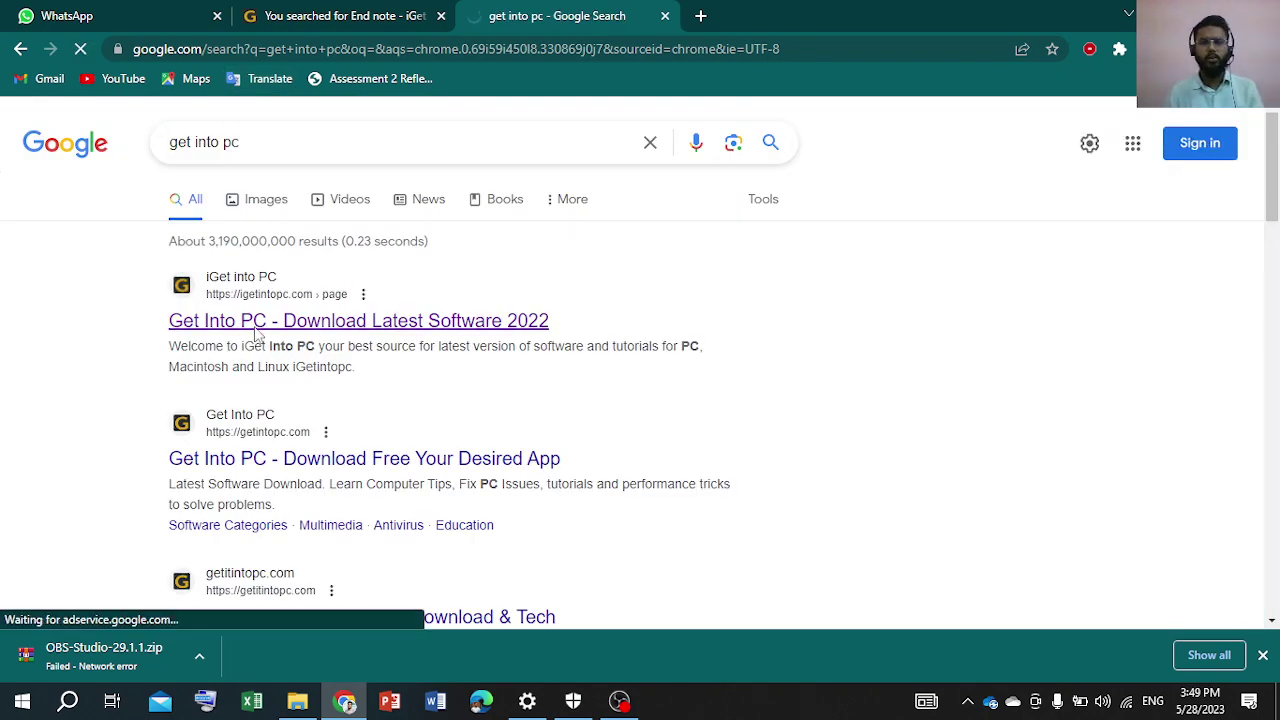
{"action": "left_click", "coordinate": [255, 330]}
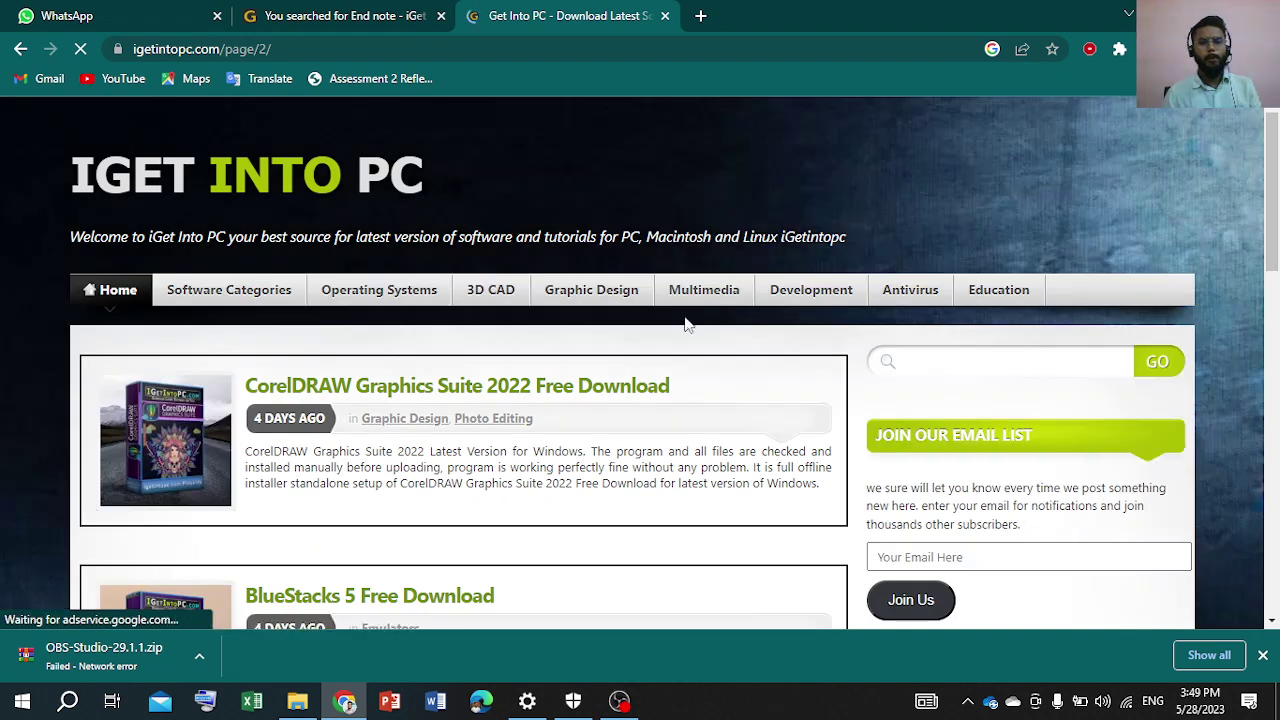
Search the software download site for "End note".
{"action": "left_click", "coordinate": [911, 365]}
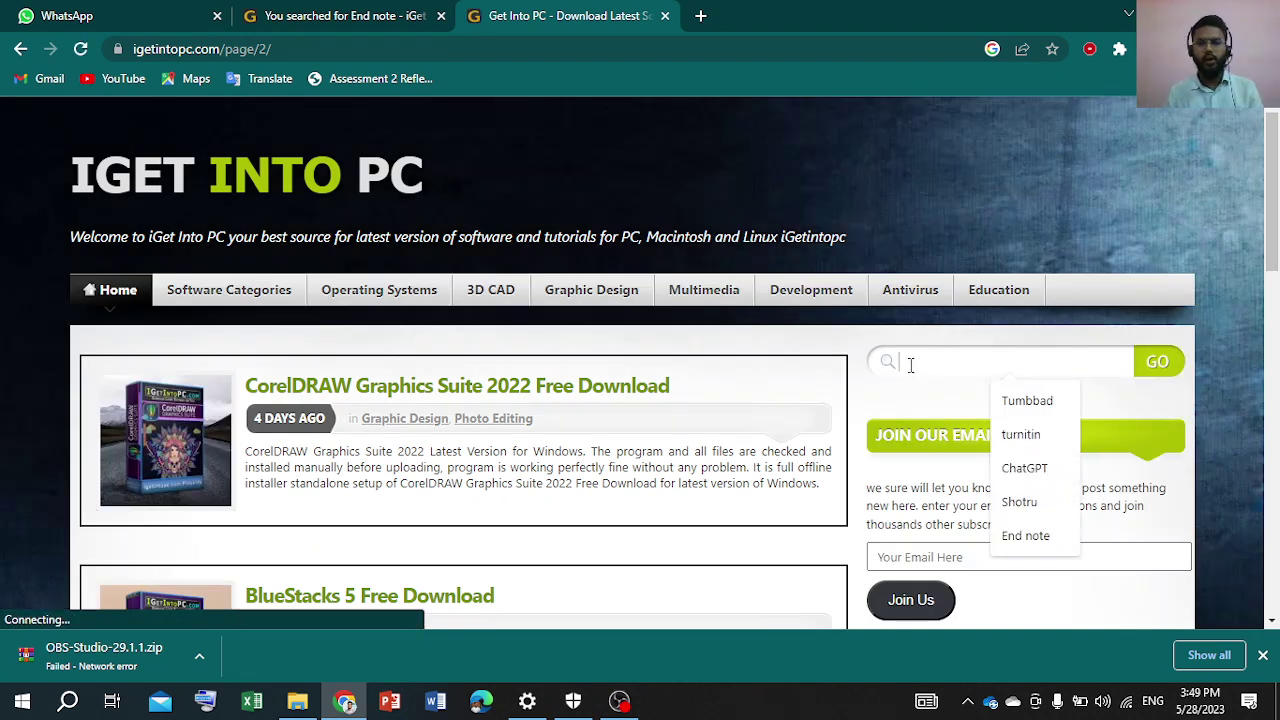
{"action": "left_click", "coordinate": [1040, 540]}
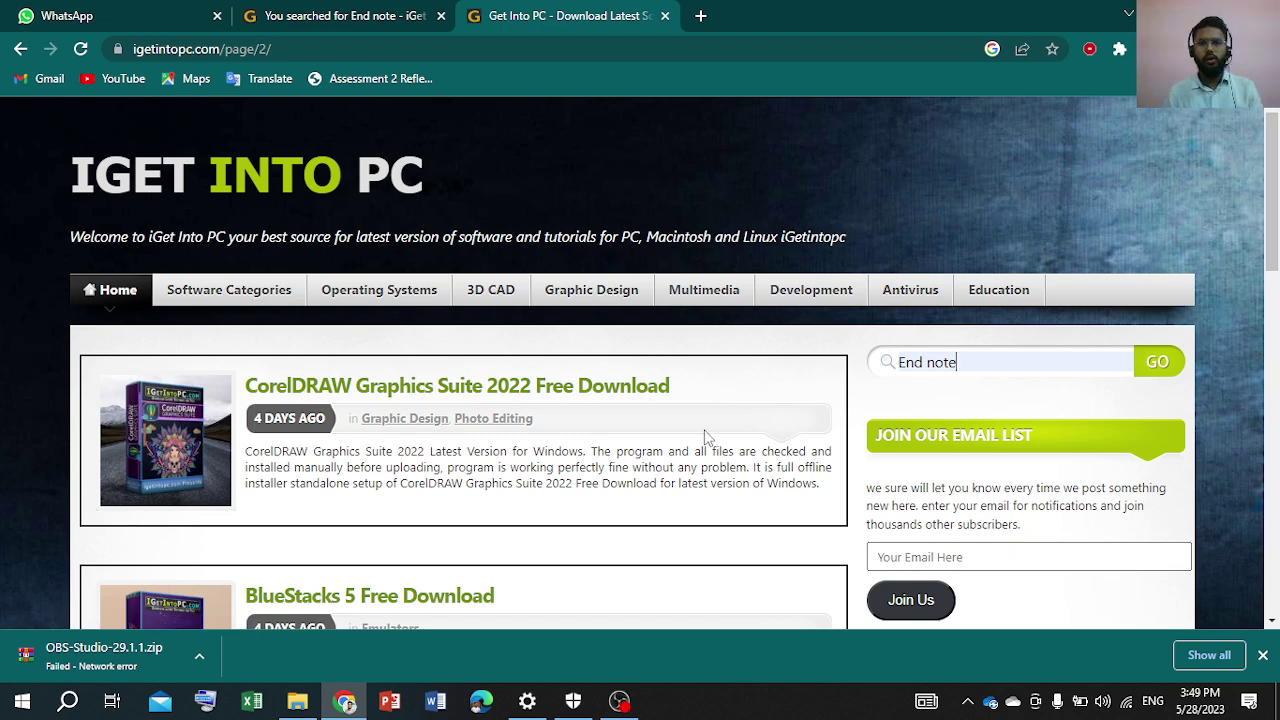
{"action": "scroll", "coordinate": [419, 471], "scroll_direction": "down", "scroll_amount": 1}
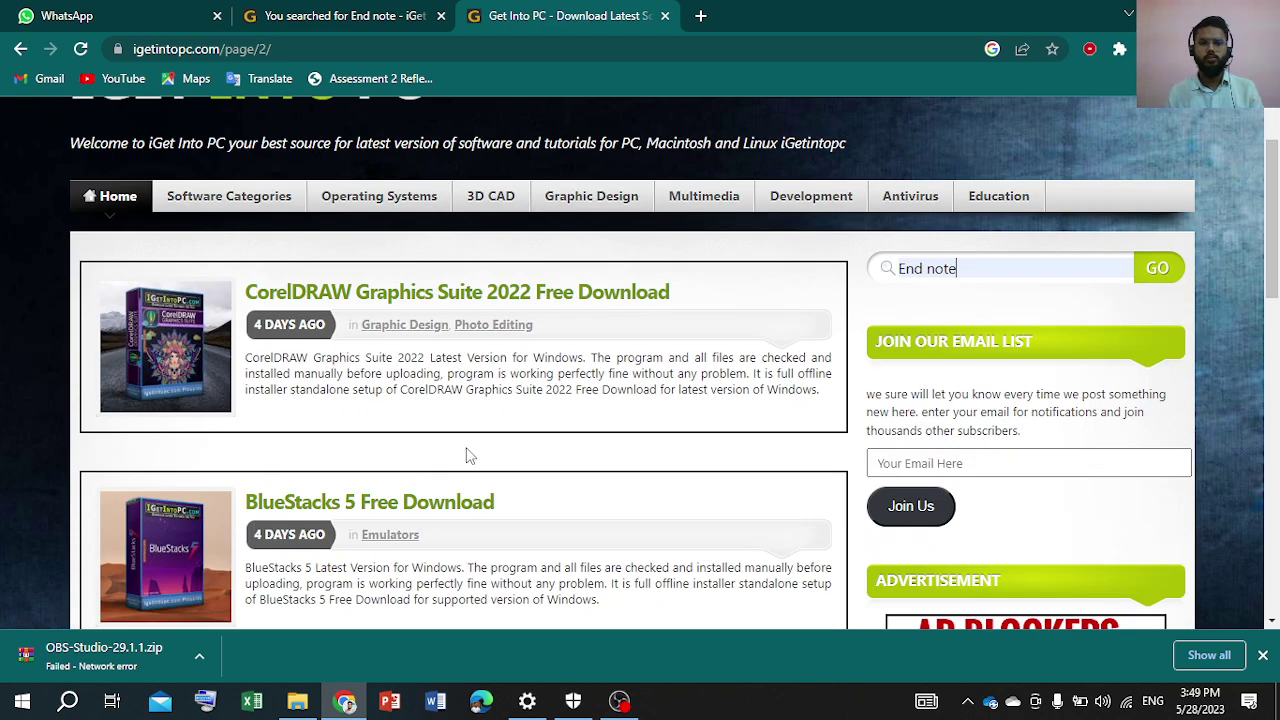
{"action": "left_click", "coordinate": [1160, 268]}
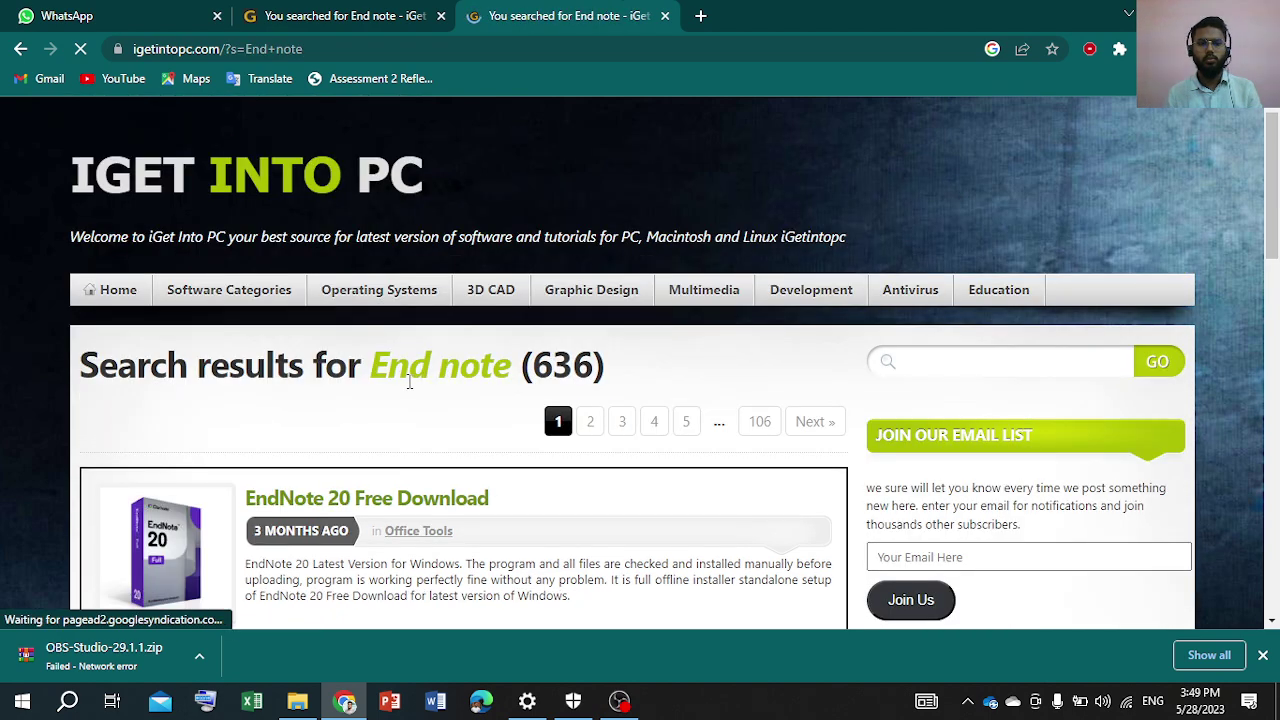
Open the EndNote 20 Free Download page and request its download from the technical setup section.
{"action": "scroll", "coordinate": [348, 452], "scroll_direction": "down", "scroll_amount": 2}
{"action": "scroll", "coordinate": [348, 452], "scroll_direction": "down", "scroll_amount": 1}
{"action": "left_click", "coordinate": [214, 334]}
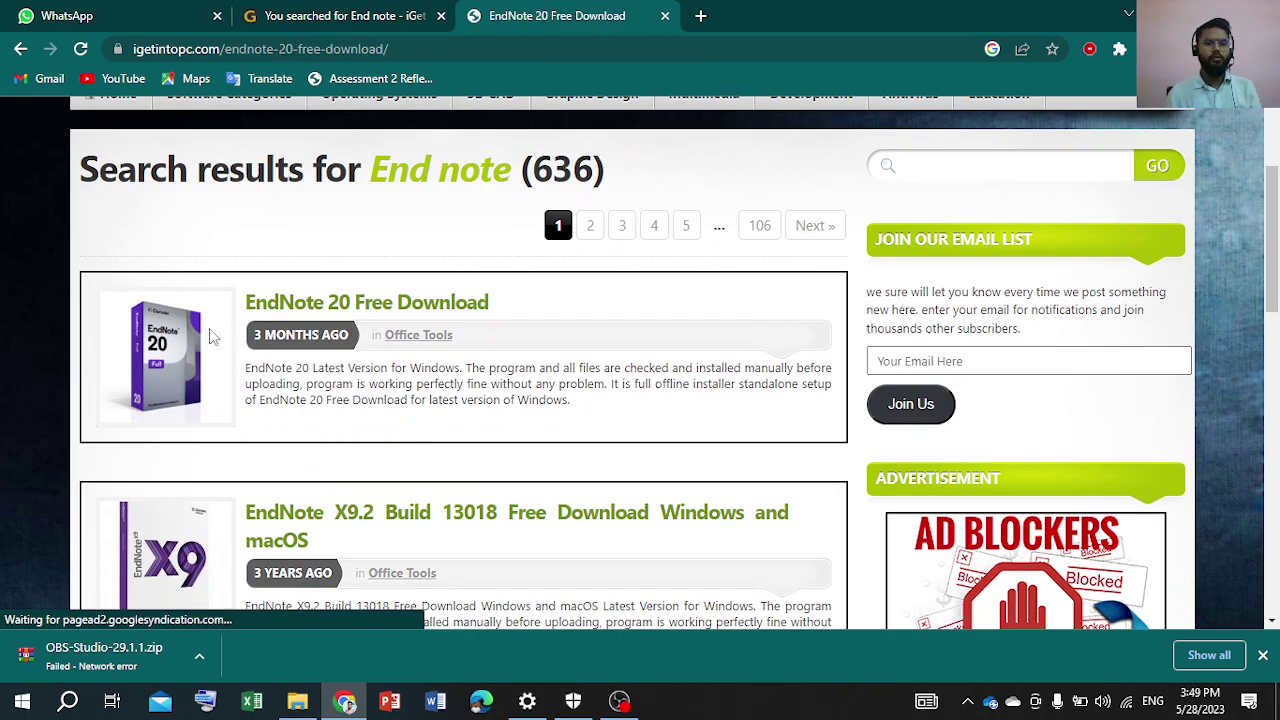
{"action": "scroll", "coordinate": [380, 394], "scroll_direction": "down", "scroll_amount": 4}
{"action": "scroll", "coordinate": [436, 404], "scroll_direction": "down", "scroll_amount": 15}
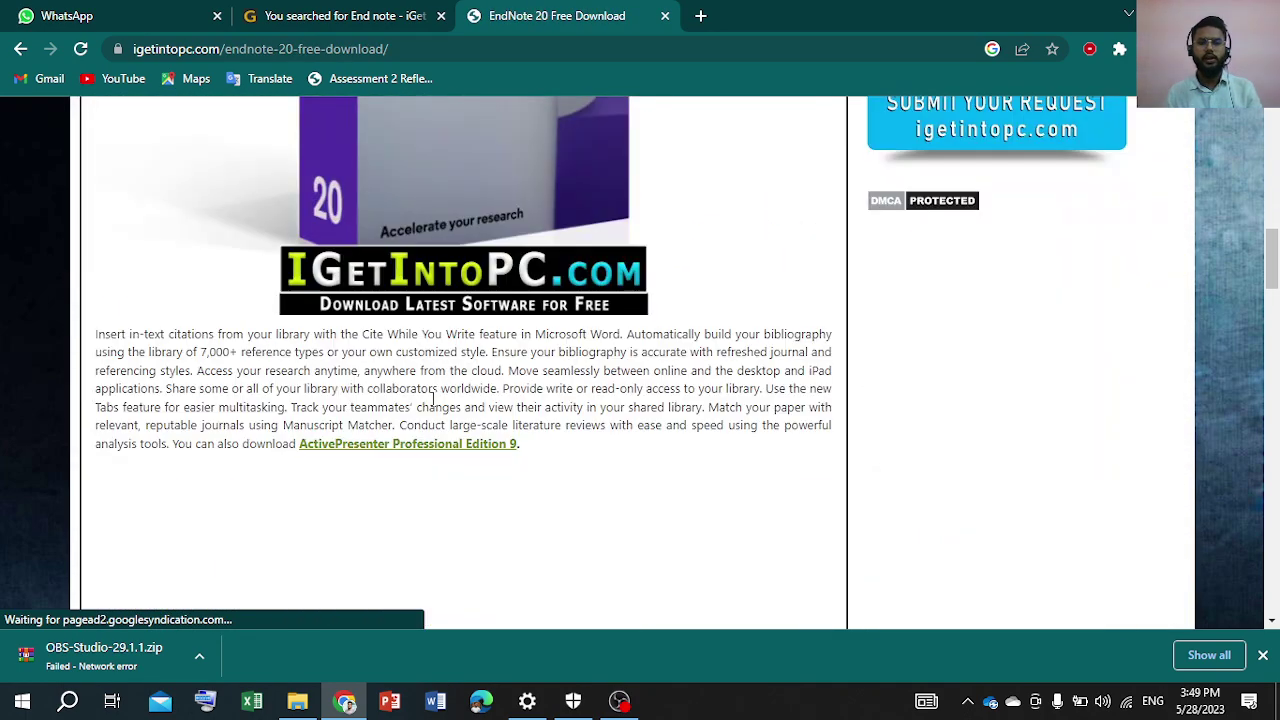
{"action": "scroll", "coordinate": [430, 406], "scroll_direction": "down", "scroll_amount": 10}
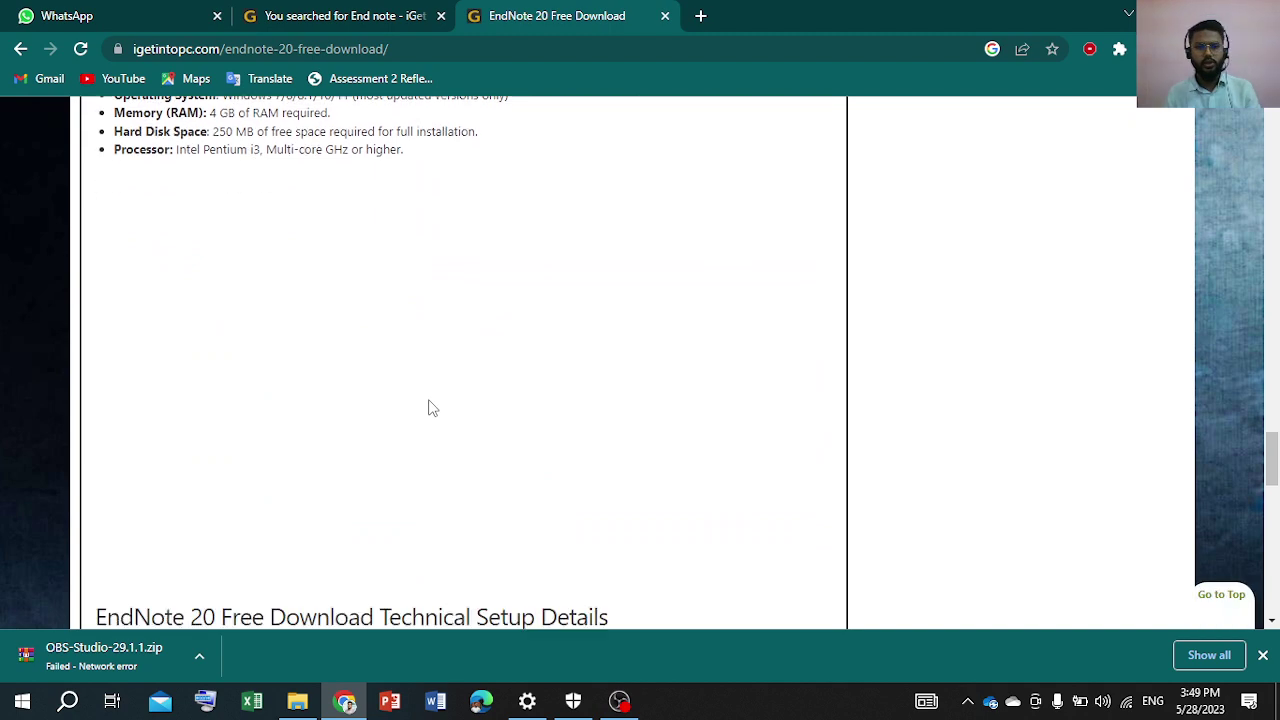
{"action": "left_click", "coordinate": [438, 341]}
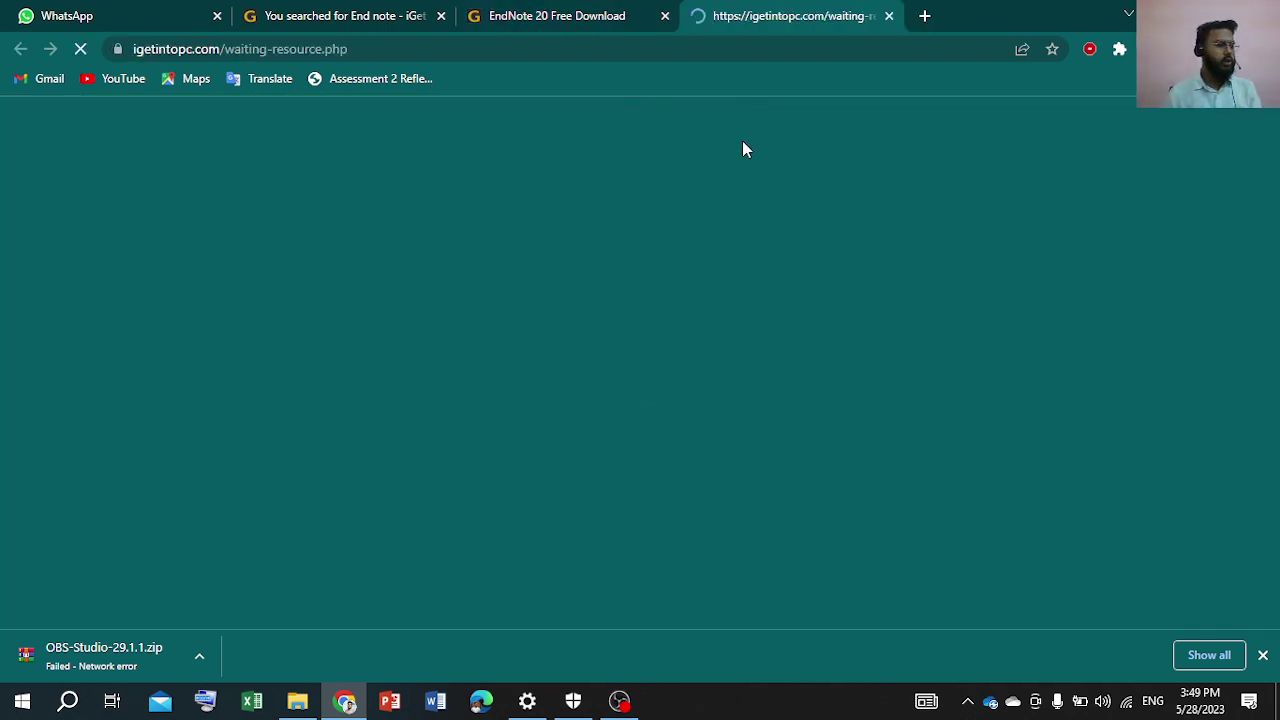
Copy the archive password given on the download waiting page.
{"action": "scroll", "coordinate": [778, 410], "scroll_direction": "down", "scroll_amount": 5}
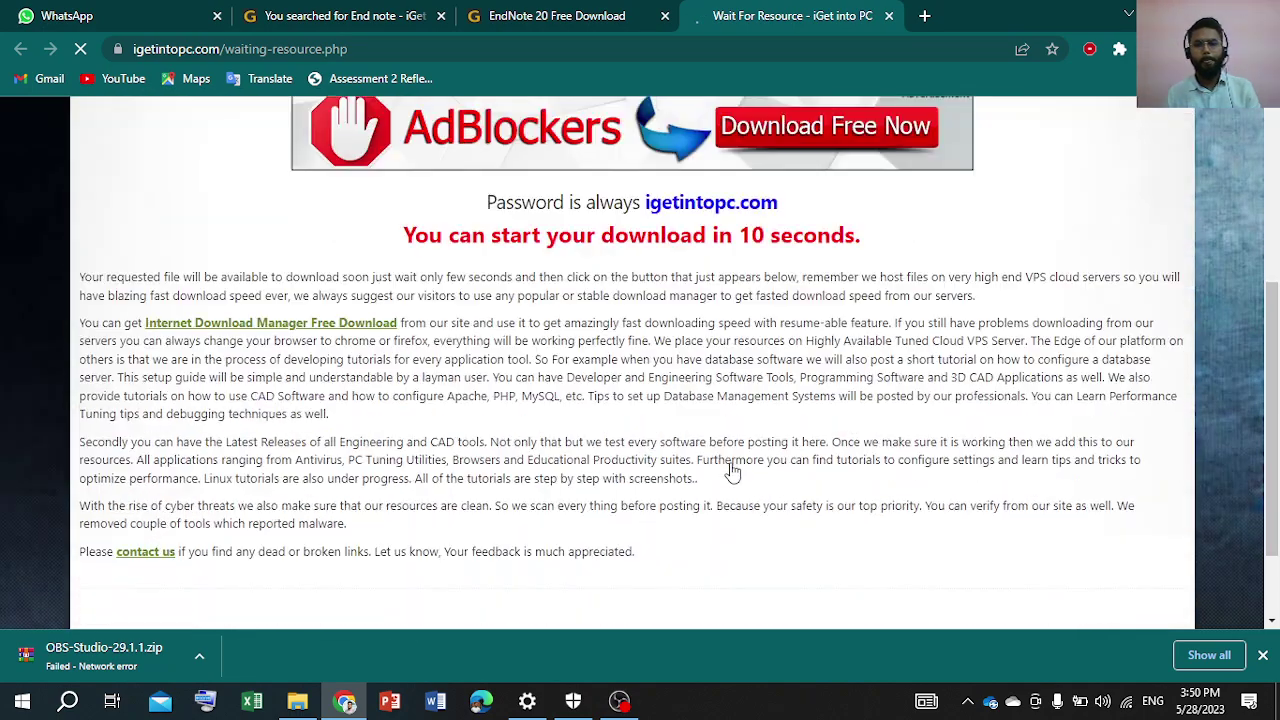
{"action": "scroll", "coordinate": [735, 466], "scroll_direction": "up", "scroll_amount": 3}
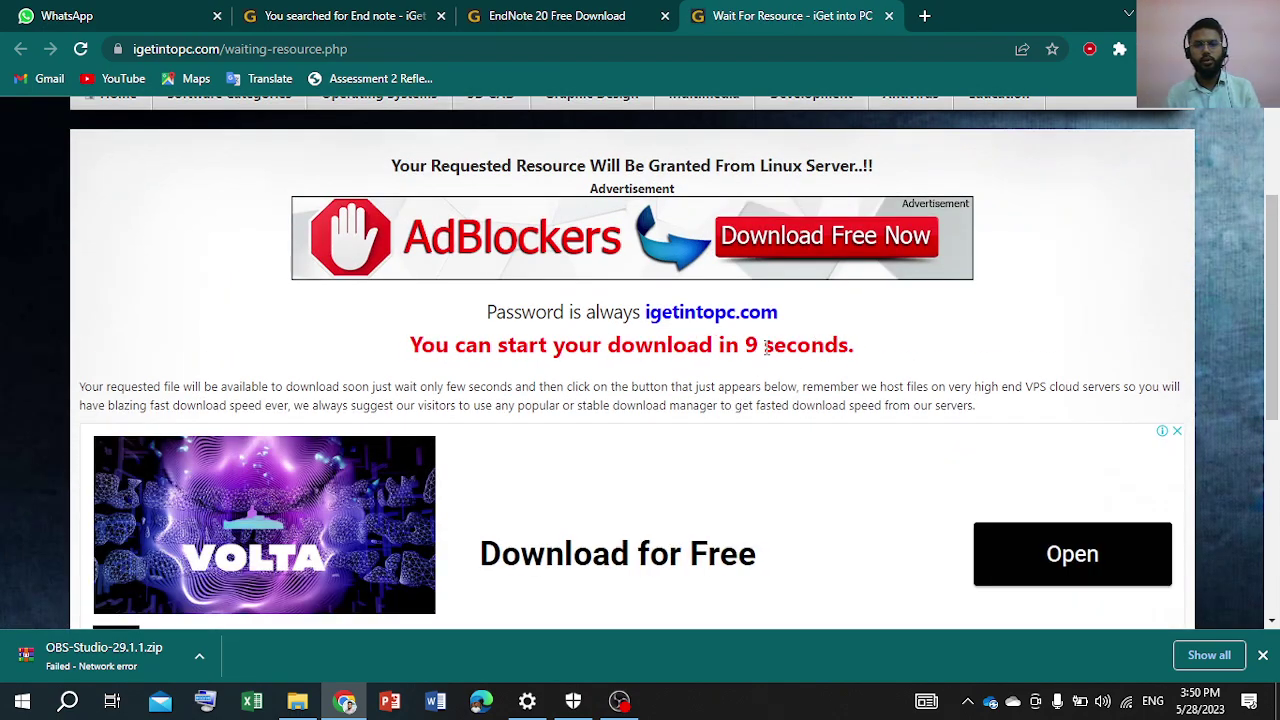
{"action": "left_click_drag", "start_coordinate": [778, 316], "coordinate": [652, 316]}
{"action": "right_click", "coordinate": [657, 314]}
{"action": "left_click", "coordinate": [684, 329]}
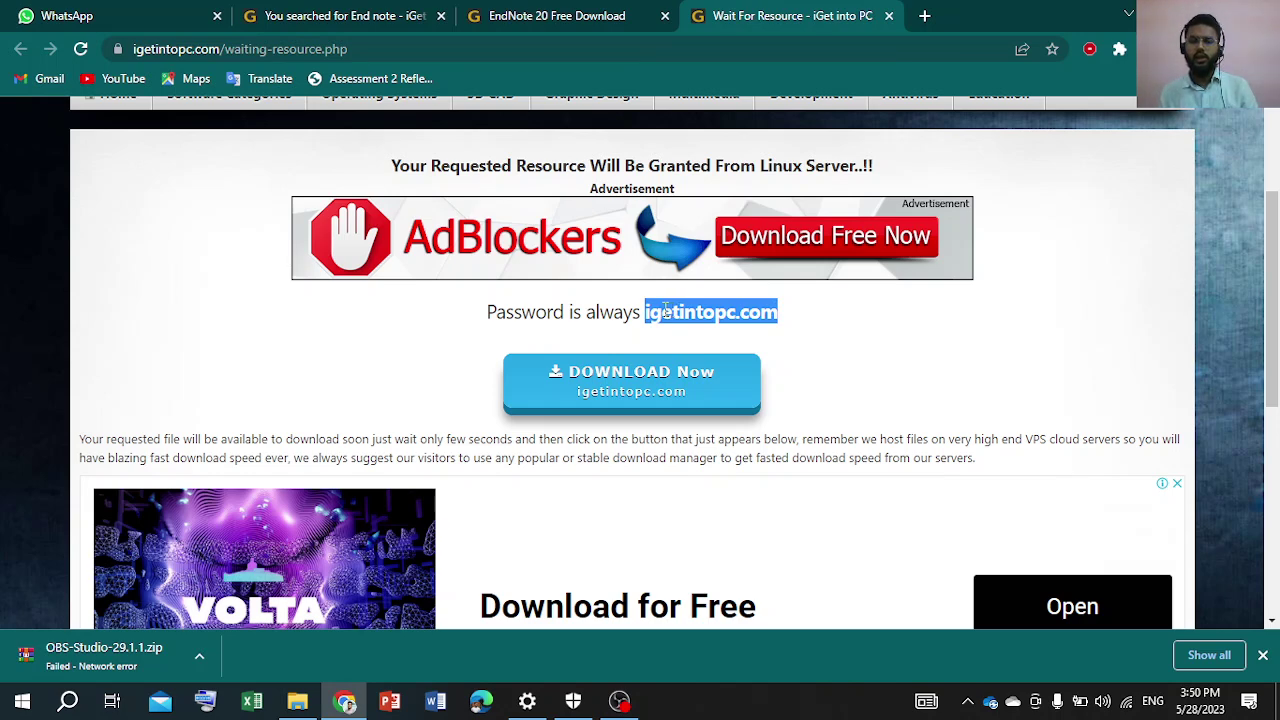
{"action": "right_click", "coordinate": [709, 311]}
{"action": "left_click", "coordinate": [732, 326]}
Try to start the EndNote 20 download and close its file-hosting page.
{"action": "left_click", "coordinate": [648, 383]}
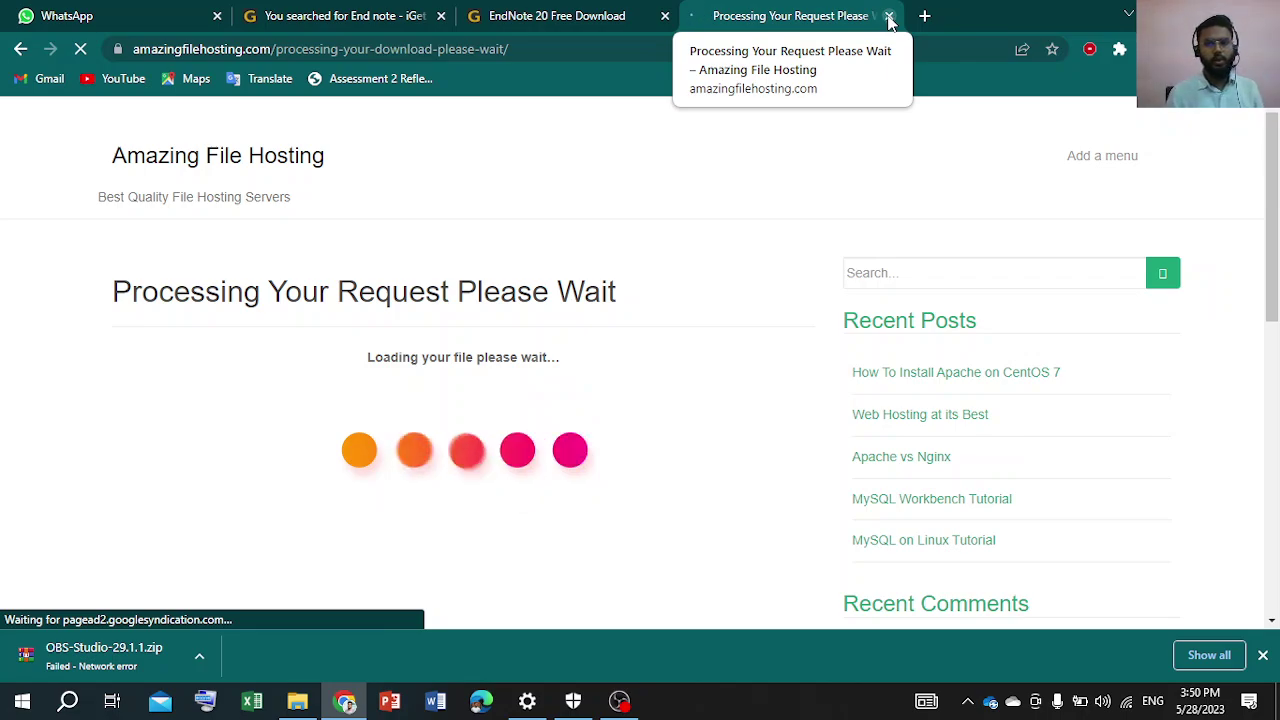
{"action": "left_click", "coordinate": [889, 17]}
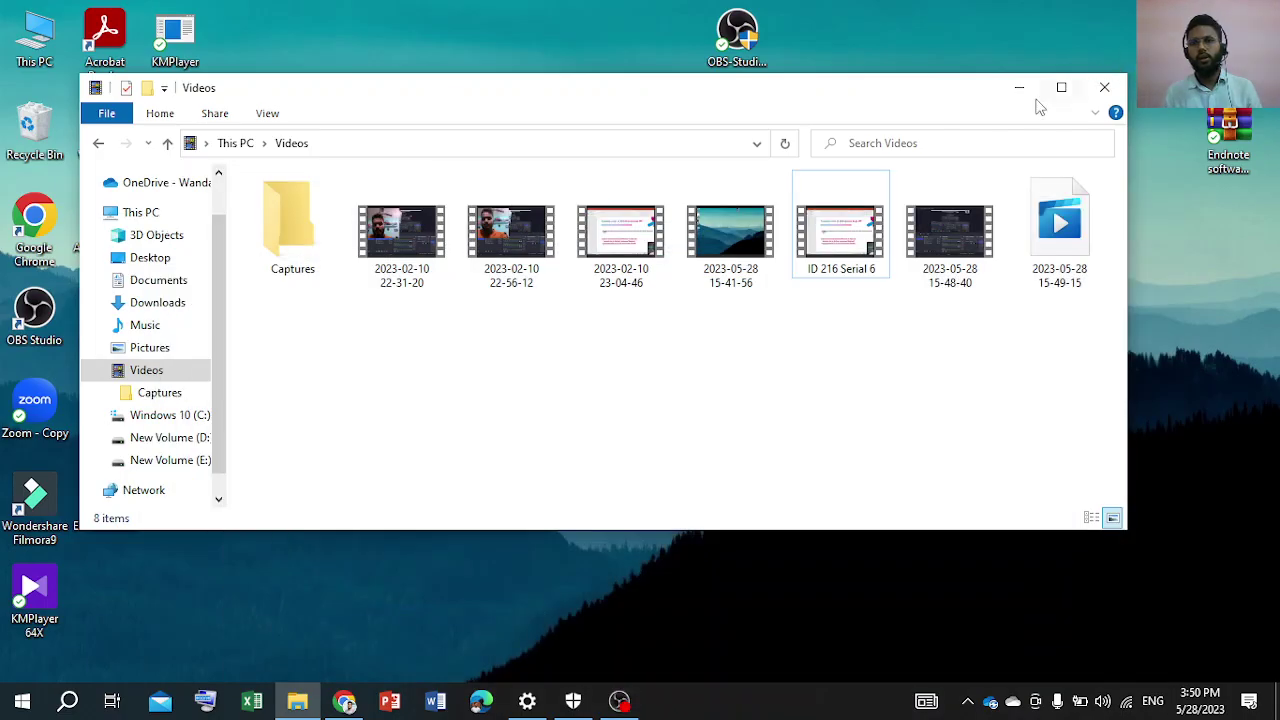
Minimise the Videos window, open the desktop Endnote software package archive in WinRAR with the archive password, and dismiss the licence reminder.
{"action": "left_click", "coordinate": [1019, 88]}
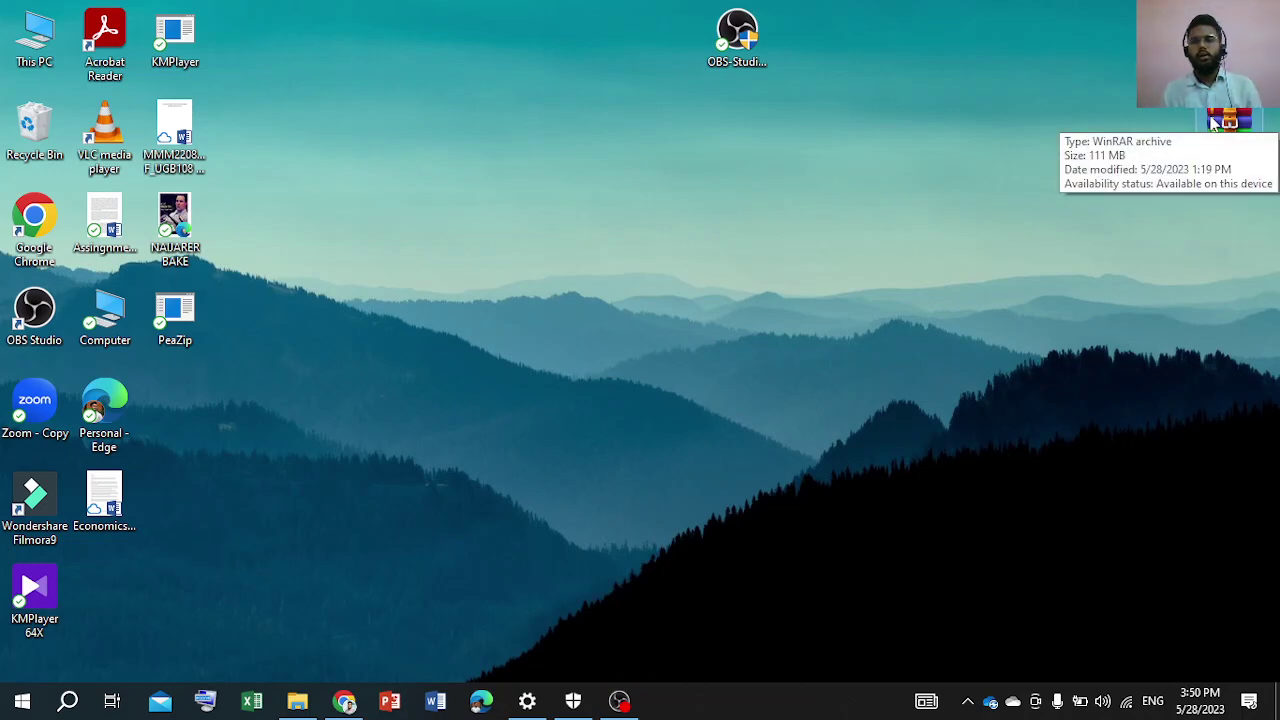
{"action": "double_click", "coordinate": [1229, 121]}
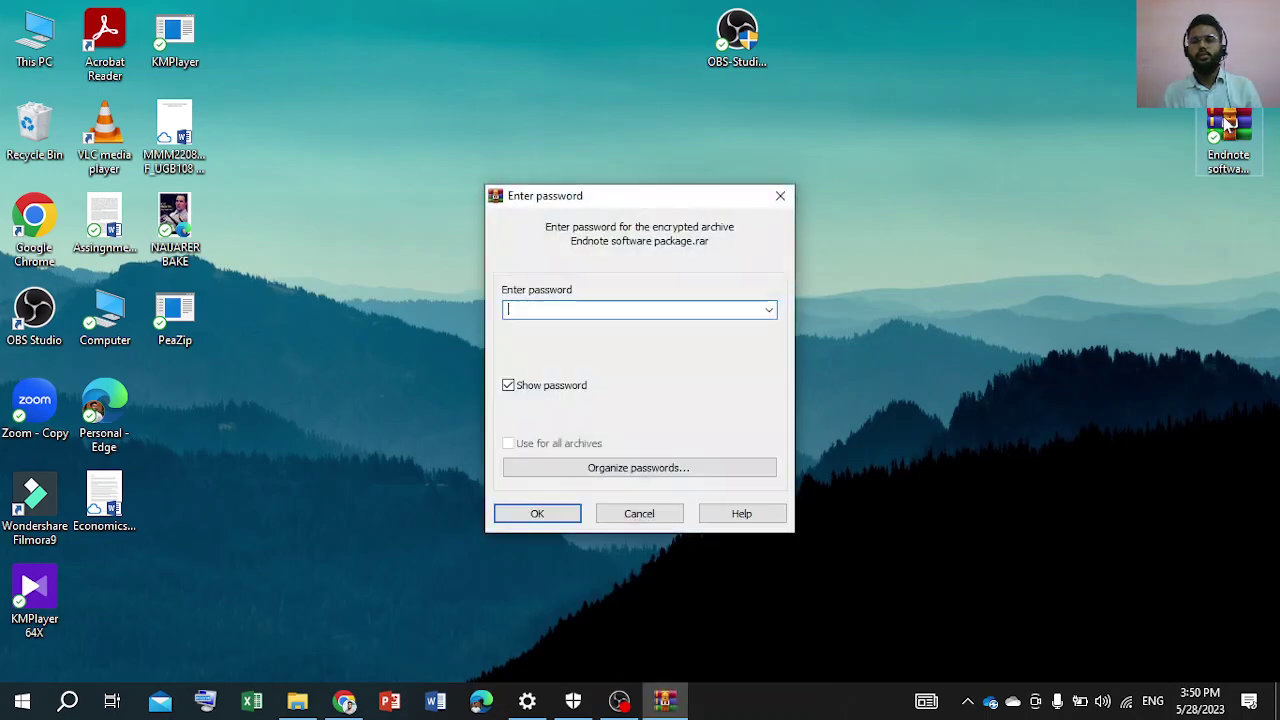
{"action": "right_click", "coordinate": [577, 310]}
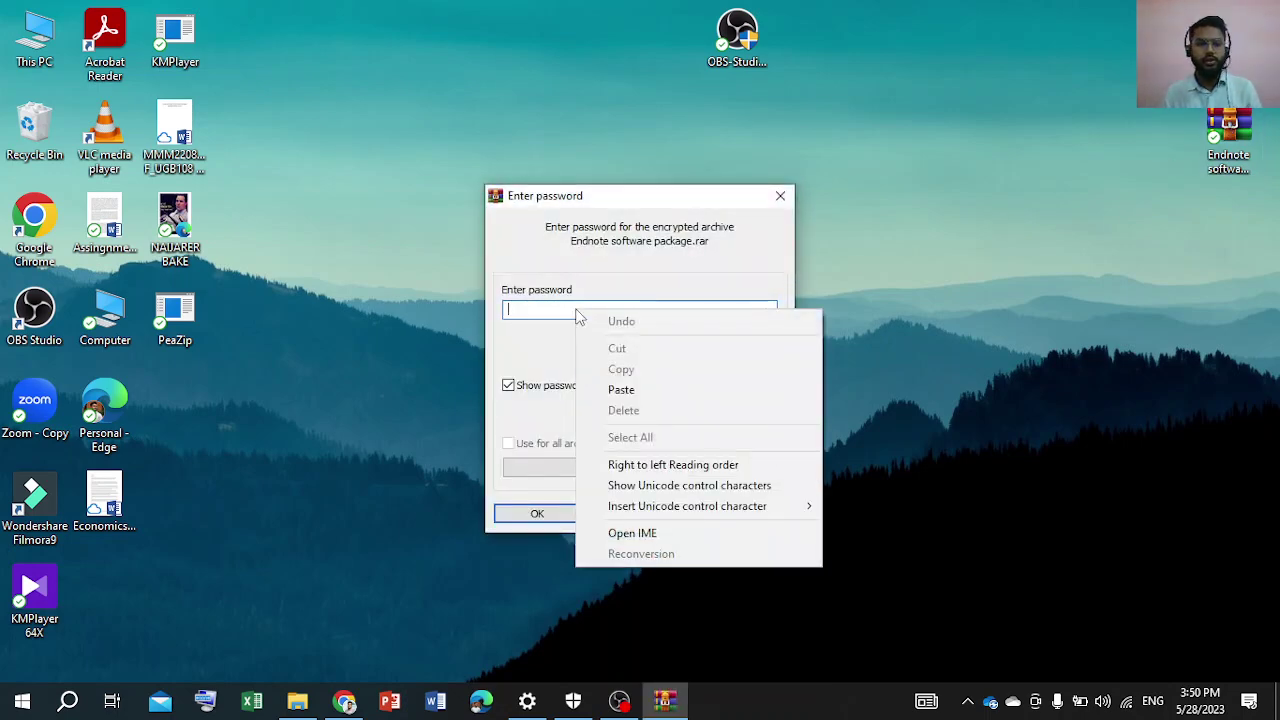
{"action": "left_click", "coordinate": [628, 391]}
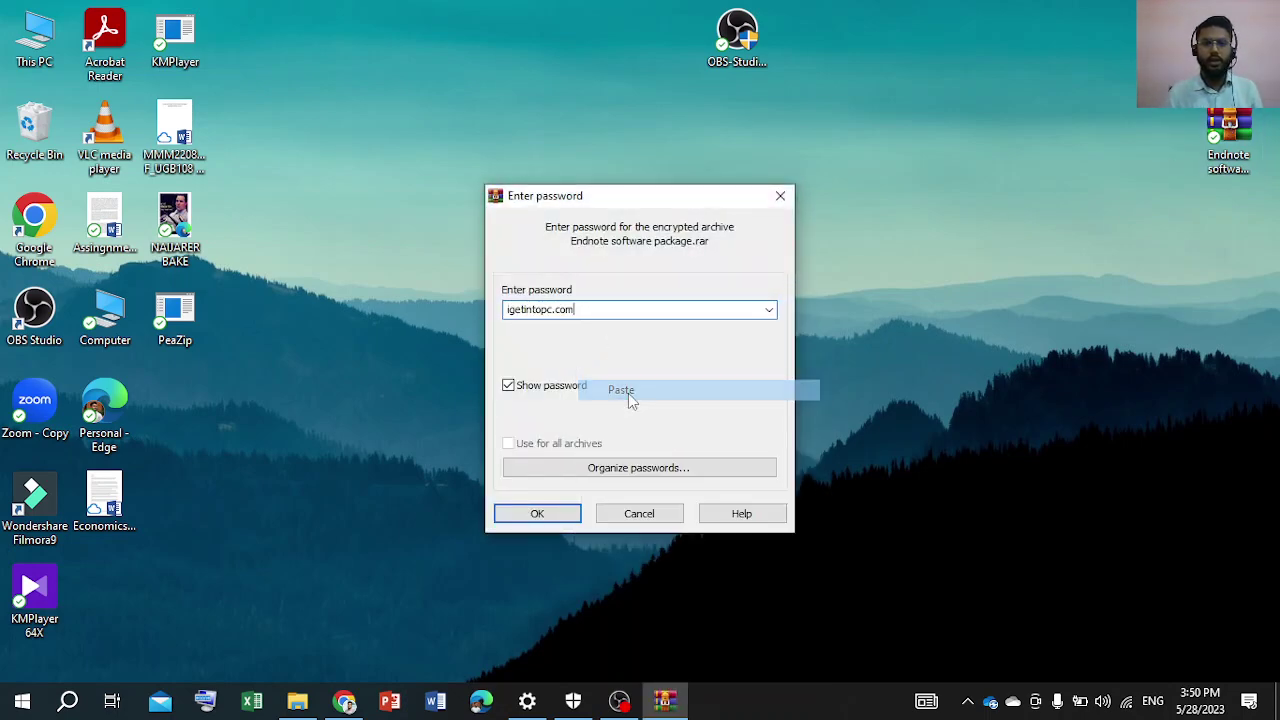
{"action": "left_click", "coordinate": [536, 512]}
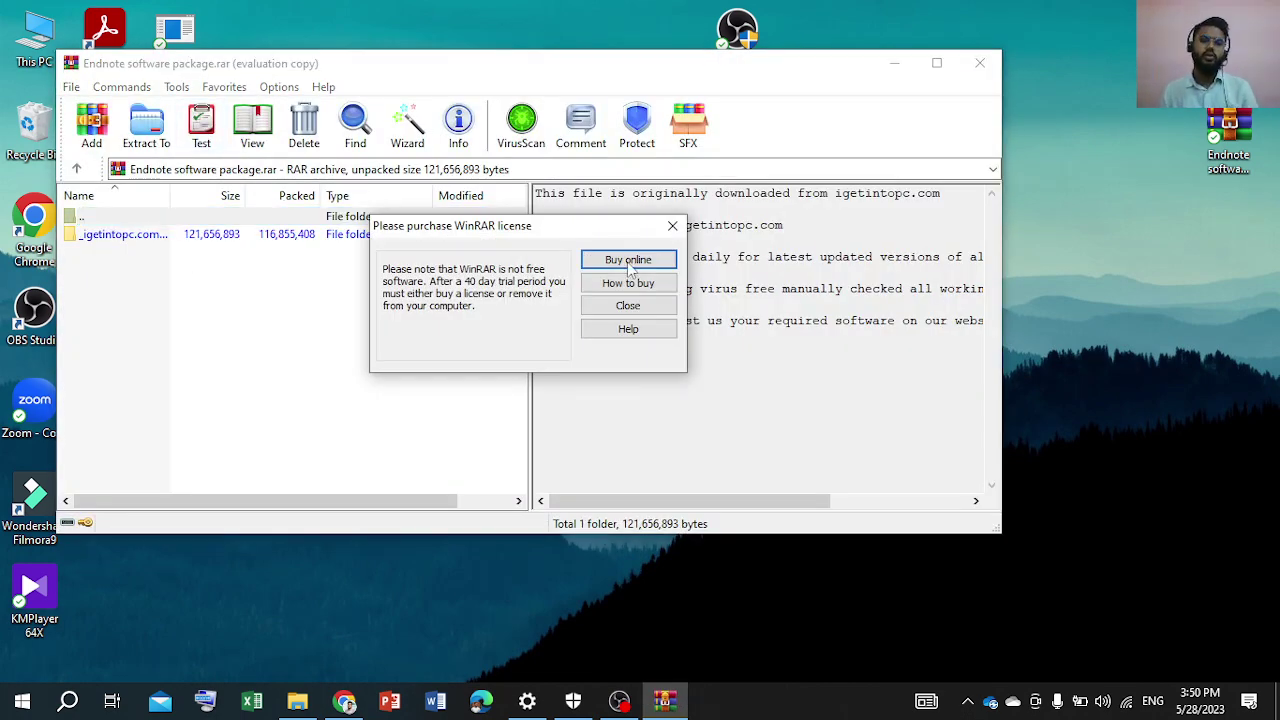
{"action": "left_click", "coordinate": [628, 307]}
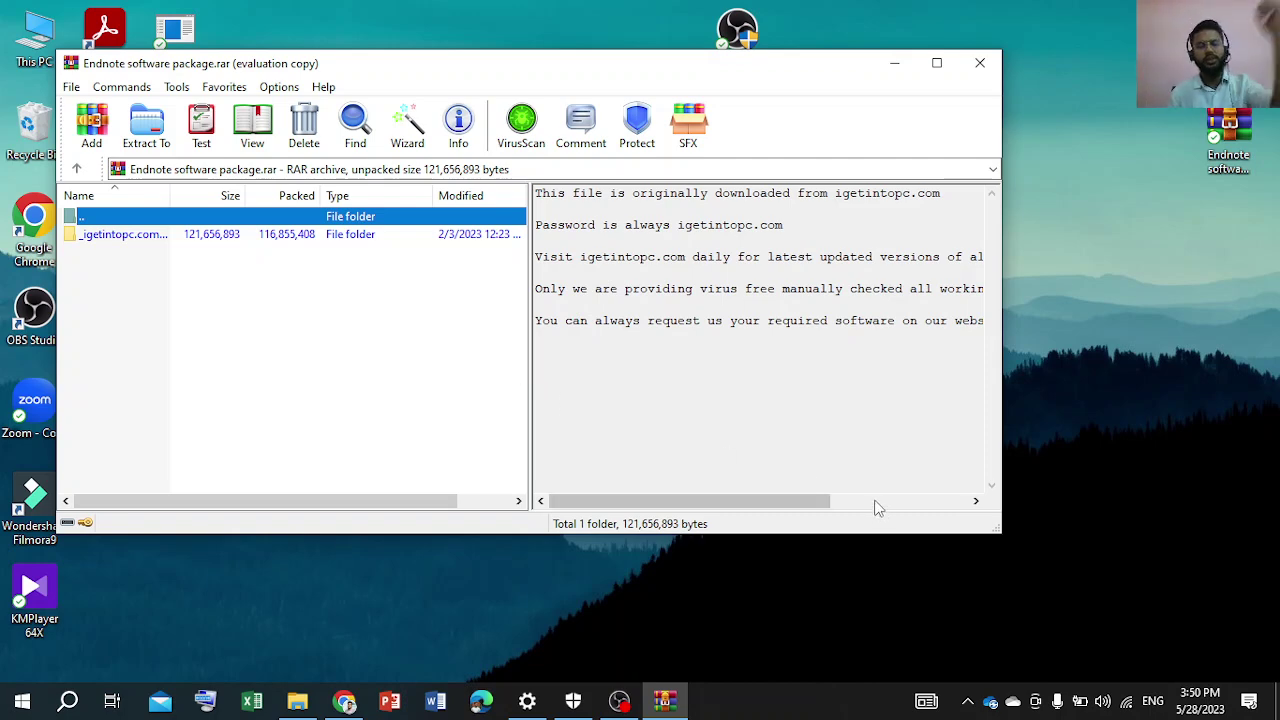
Turn off the computer's Wi-Fi connection.
{"action": "left_click", "coordinate": [1129, 703]}
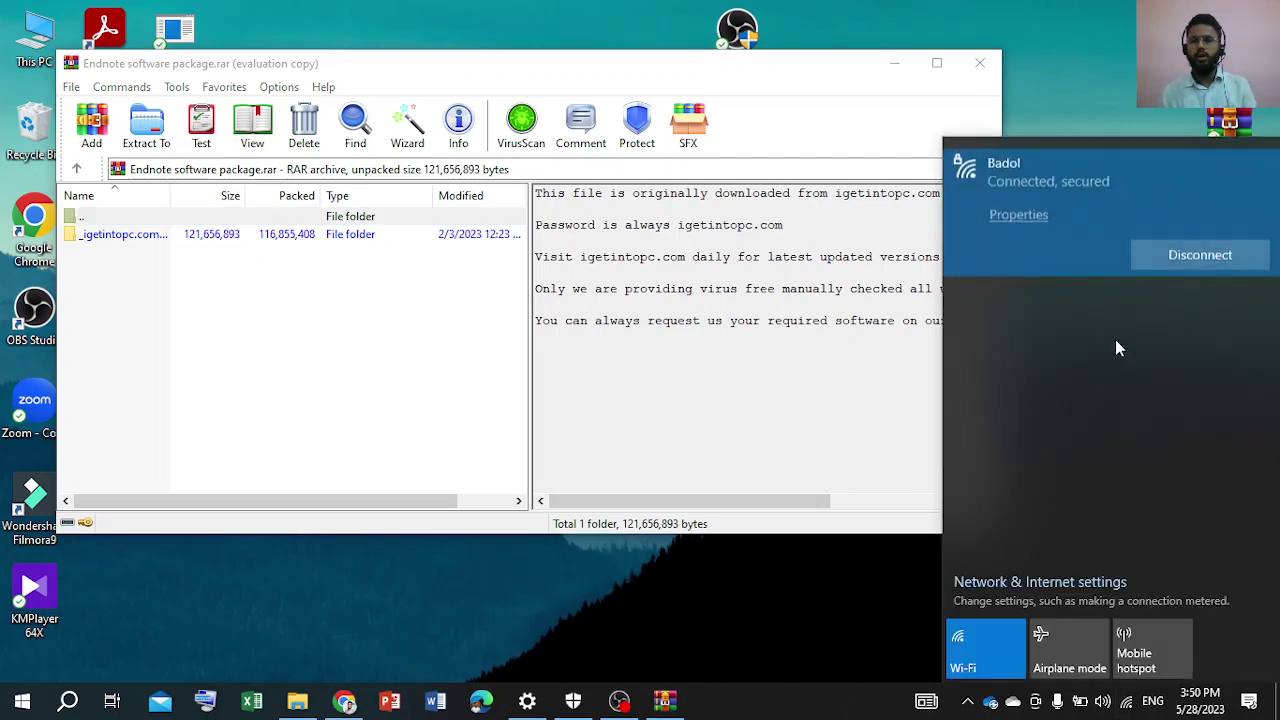
{"action": "left_click", "coordinate": [990, 651]}
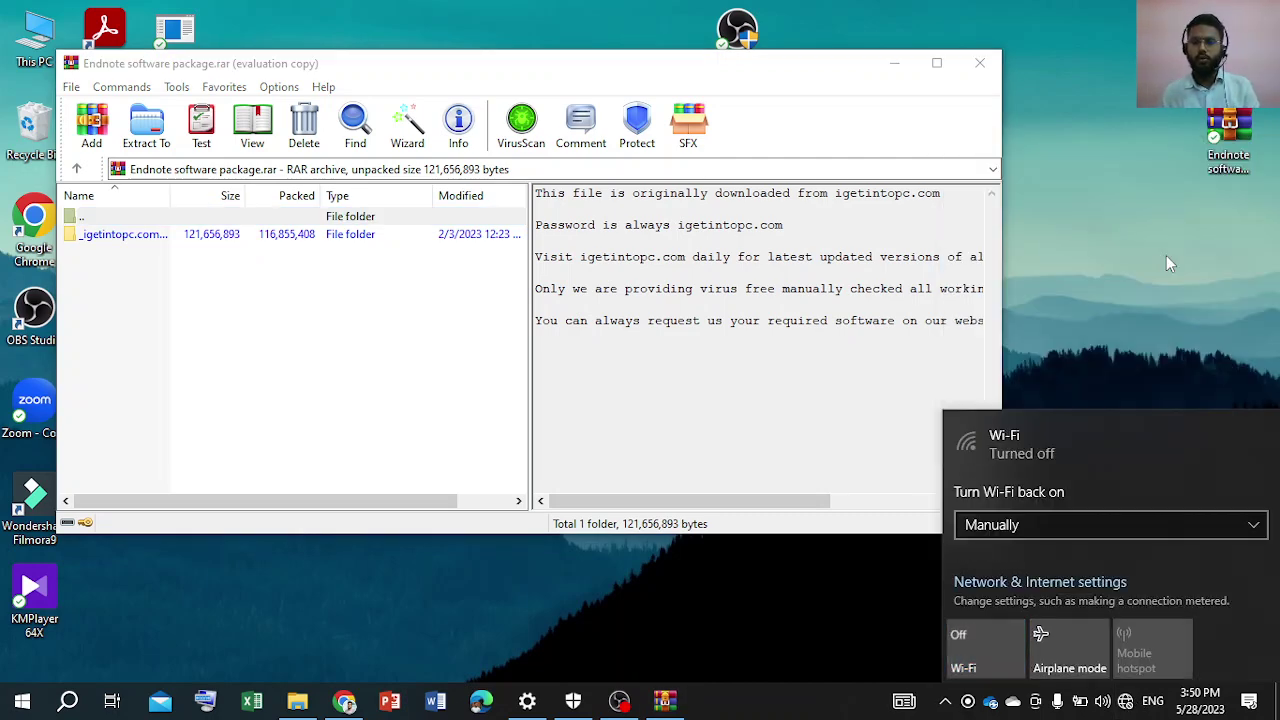
{"action": "left_click", "coordinate": [1118, 330]}
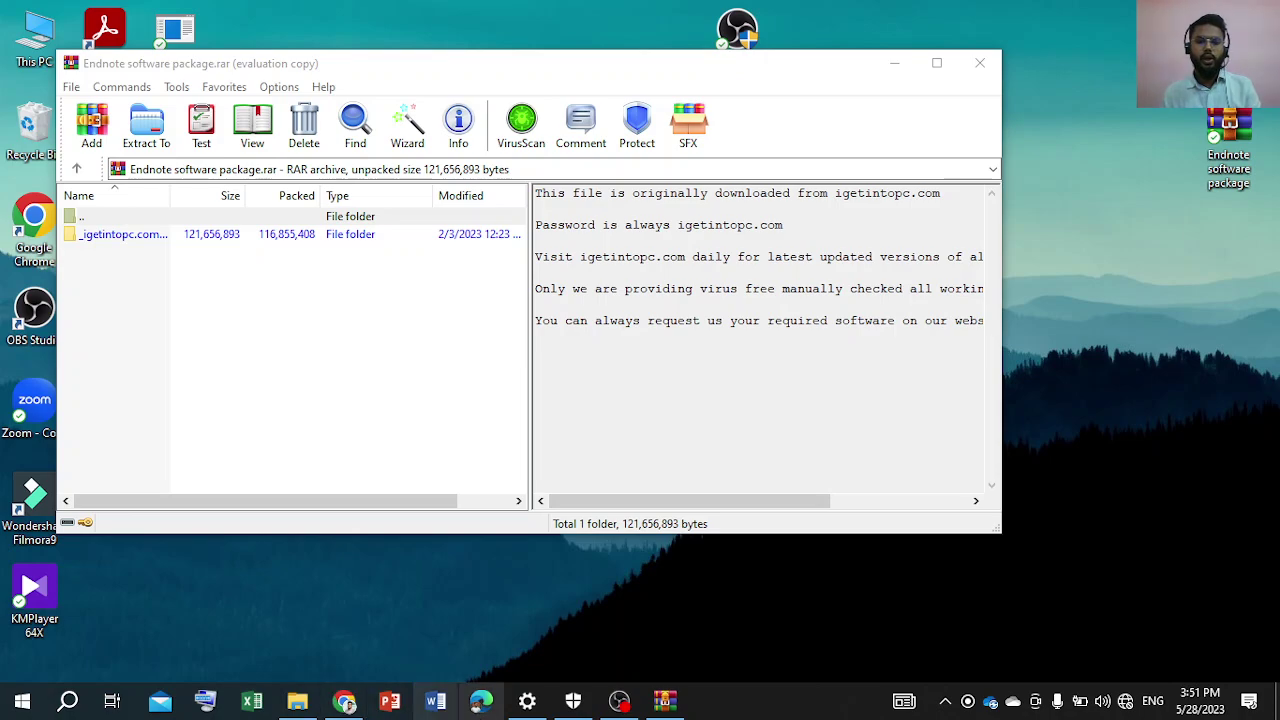
In Windows Security, check the virus and threat protection settings, including cloud-delivered protection, automatic sample submission and tamper protection.
{"action": "left_click", "coordinate": [527, 701]}
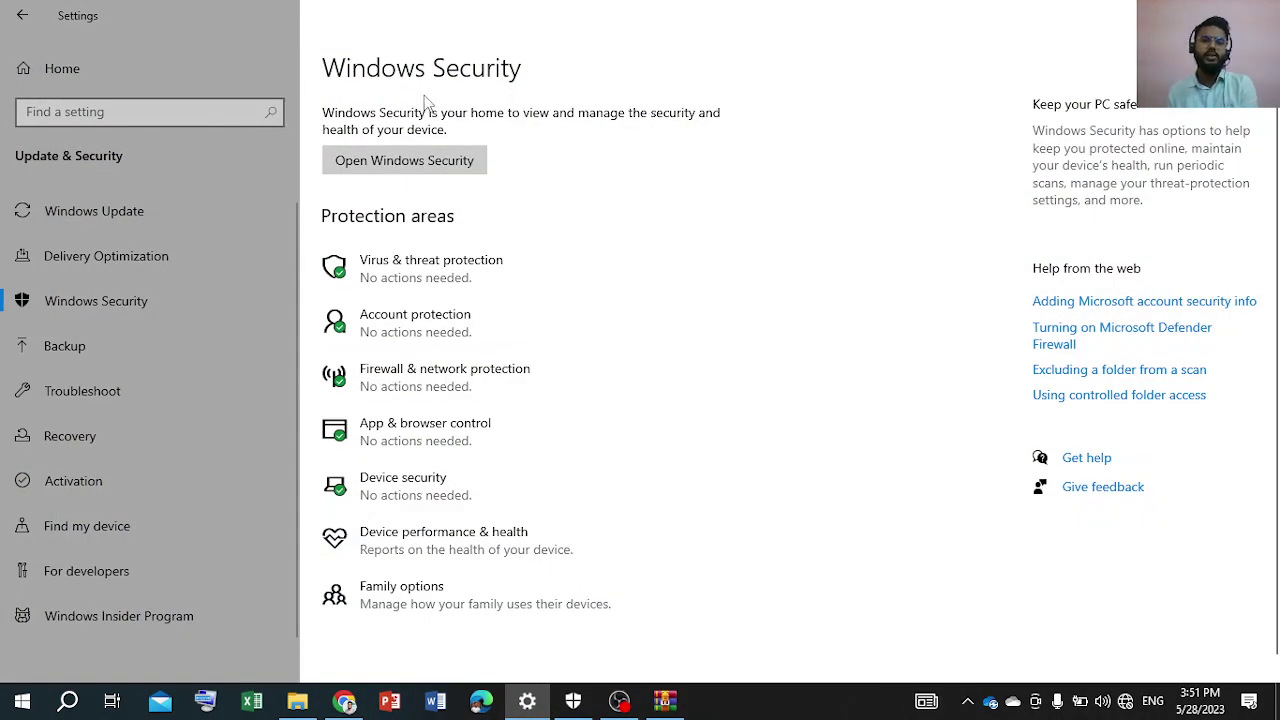
{"action": "left_click", "coordinate": [407, 270]}
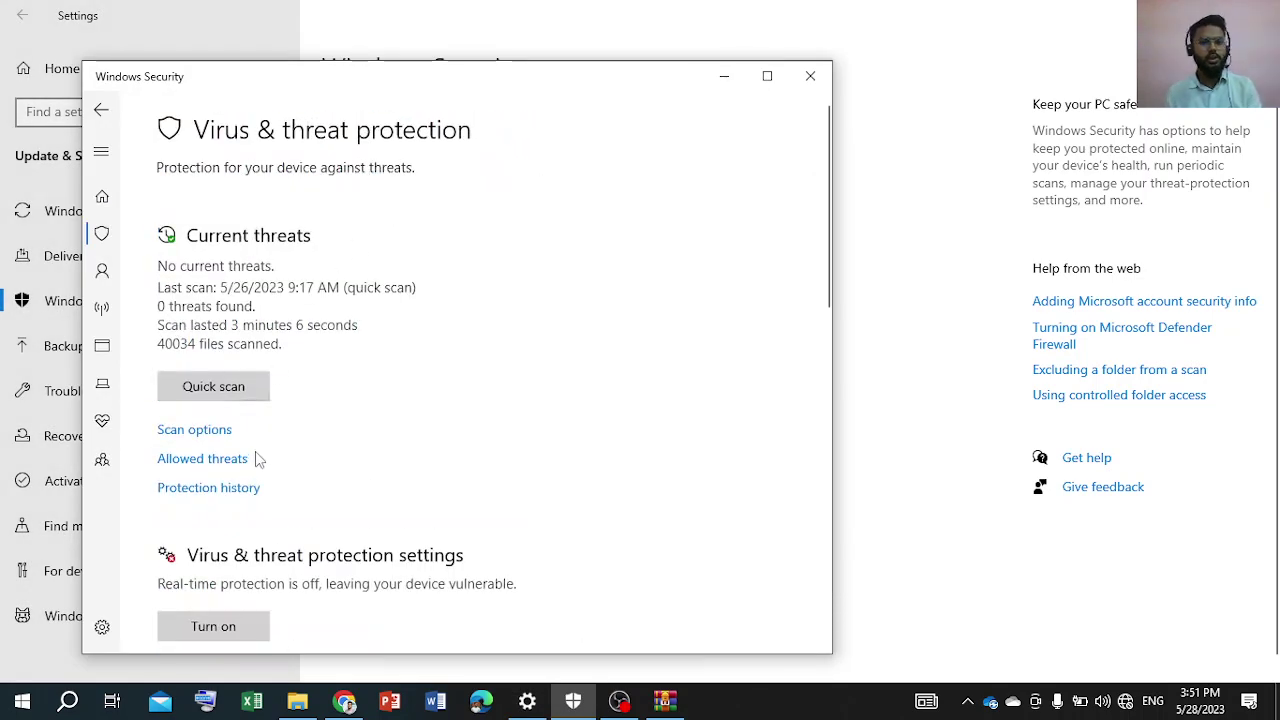
{"action": "scroll", "coordinate": [222, 522], "scroll_direction": "down", "scroll_amount": 3}
{"action": "left_click", "coordinate": [221, 510]}
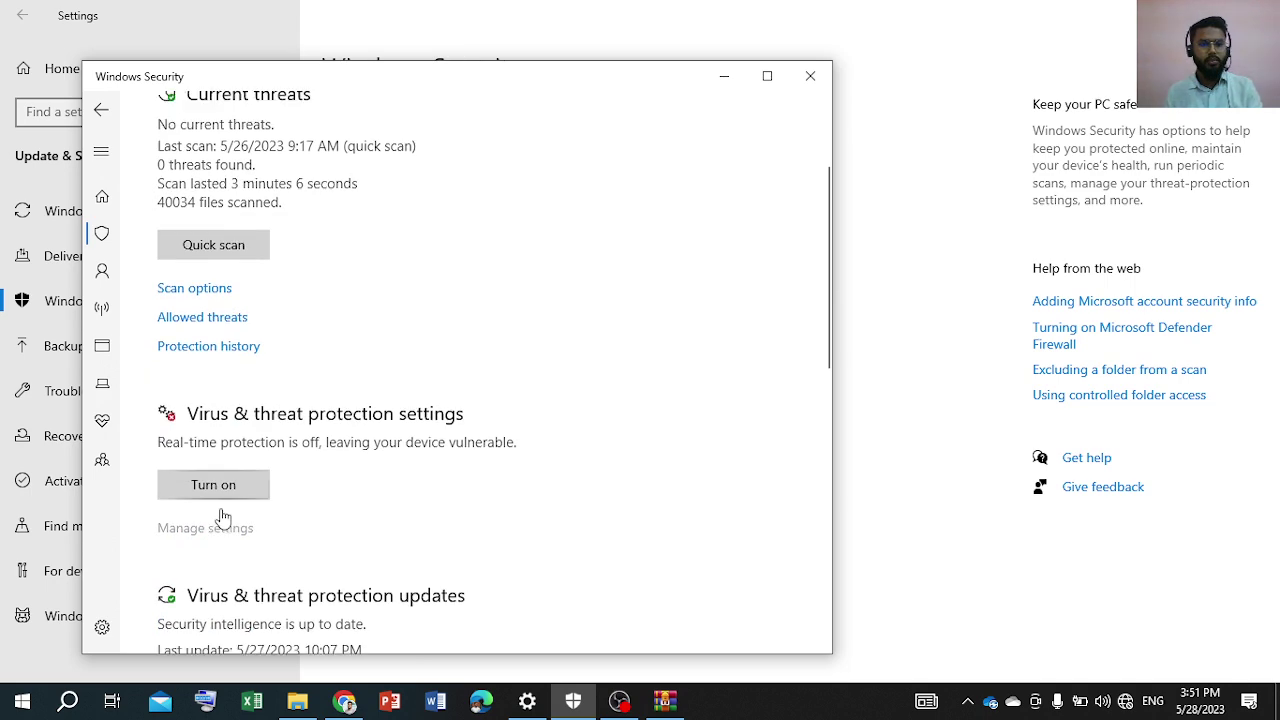
{"action": "scroll", "coordinate": [205, 400], "scroll_direction": "down", "scroll_amount": 5}
{"action": "scroll", "coordinate": [205, 400], "scroll_direction": "down", "scroll_amount": 3}
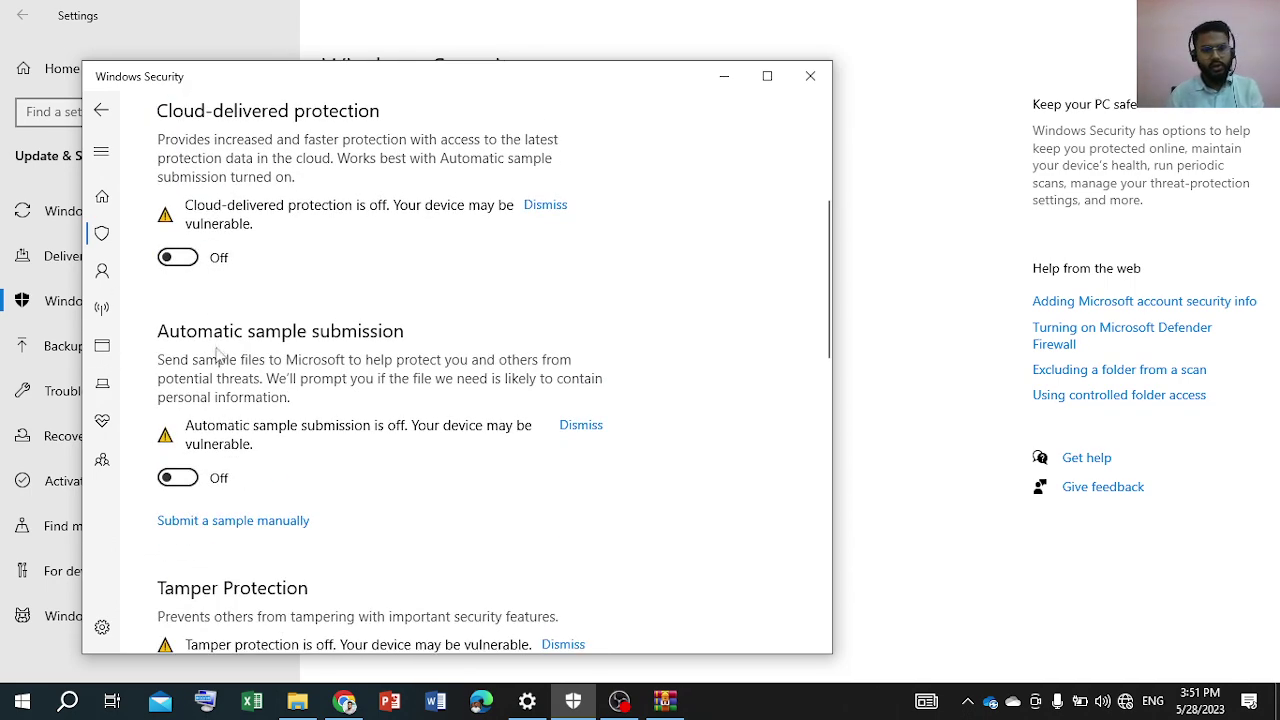
{"action": "scroll", "coordinate": [218, 590], "scroll_direction": "down", "scroll_amount": 2}
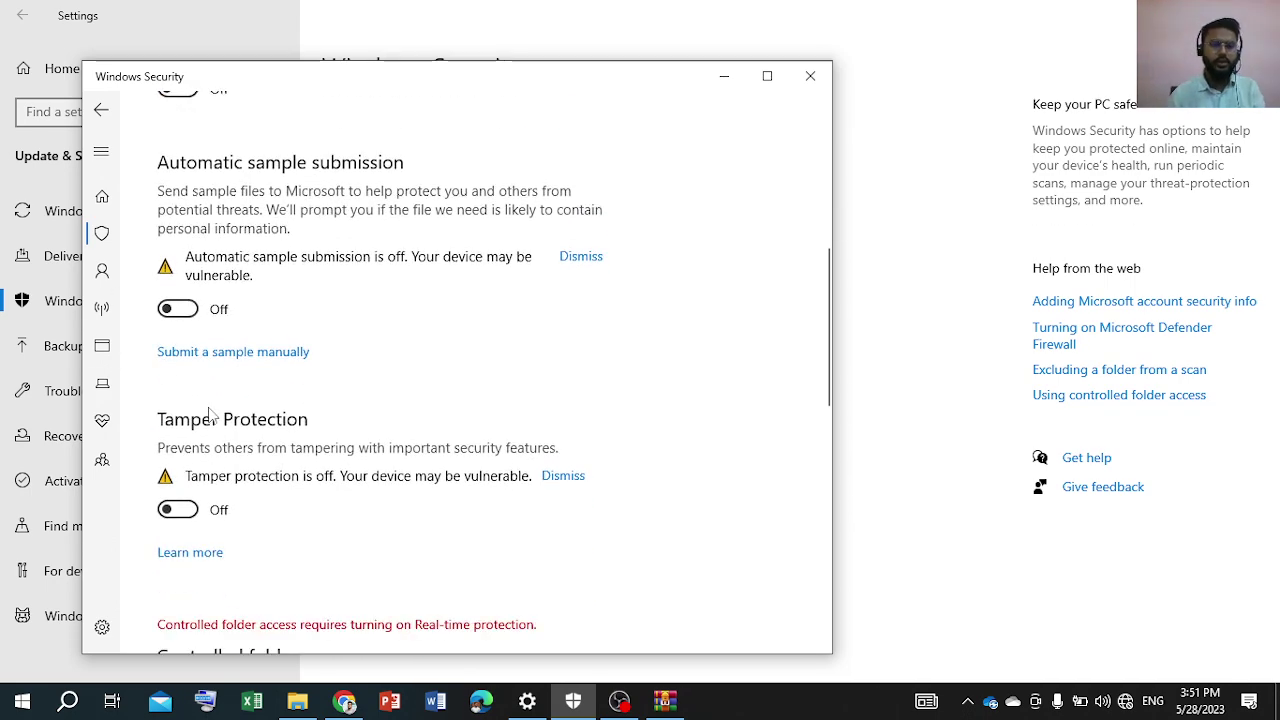
{"action": "scroll", "coordinate": [210, 400], "scroll_direction": "down", "scroll_amount": 5}
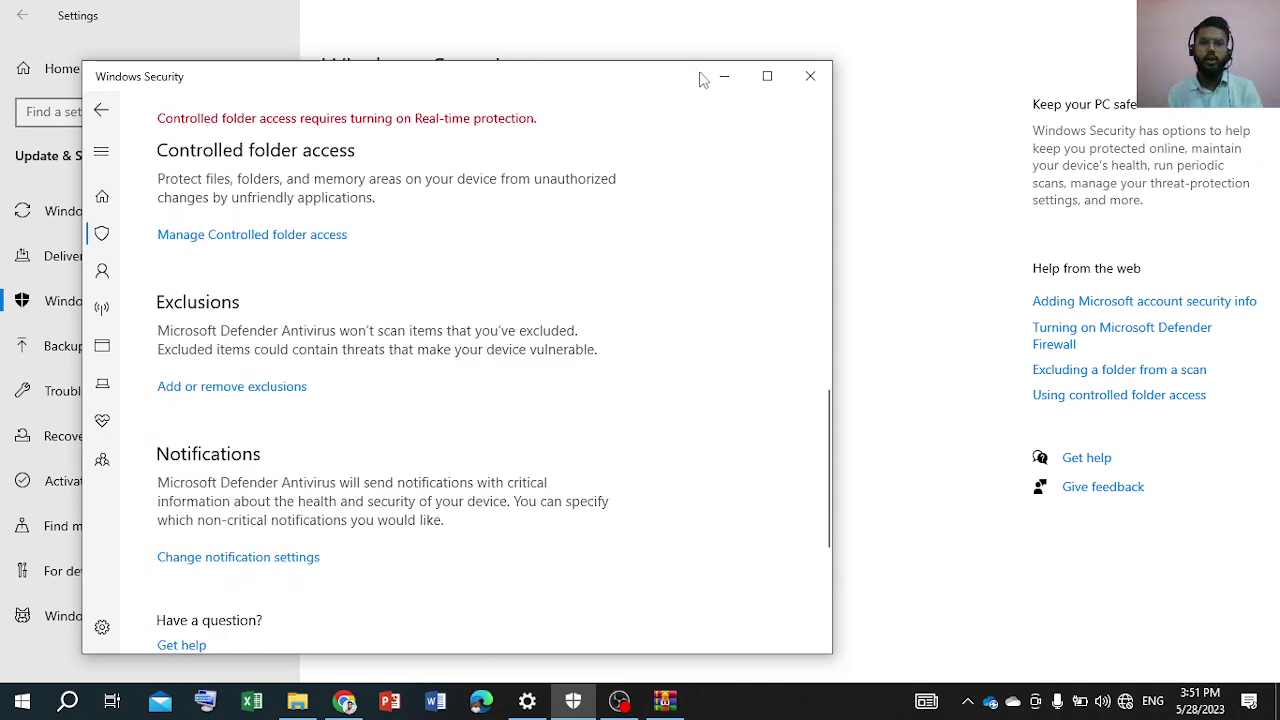
{"action": "left_click", "coordinate": [810, 76]}
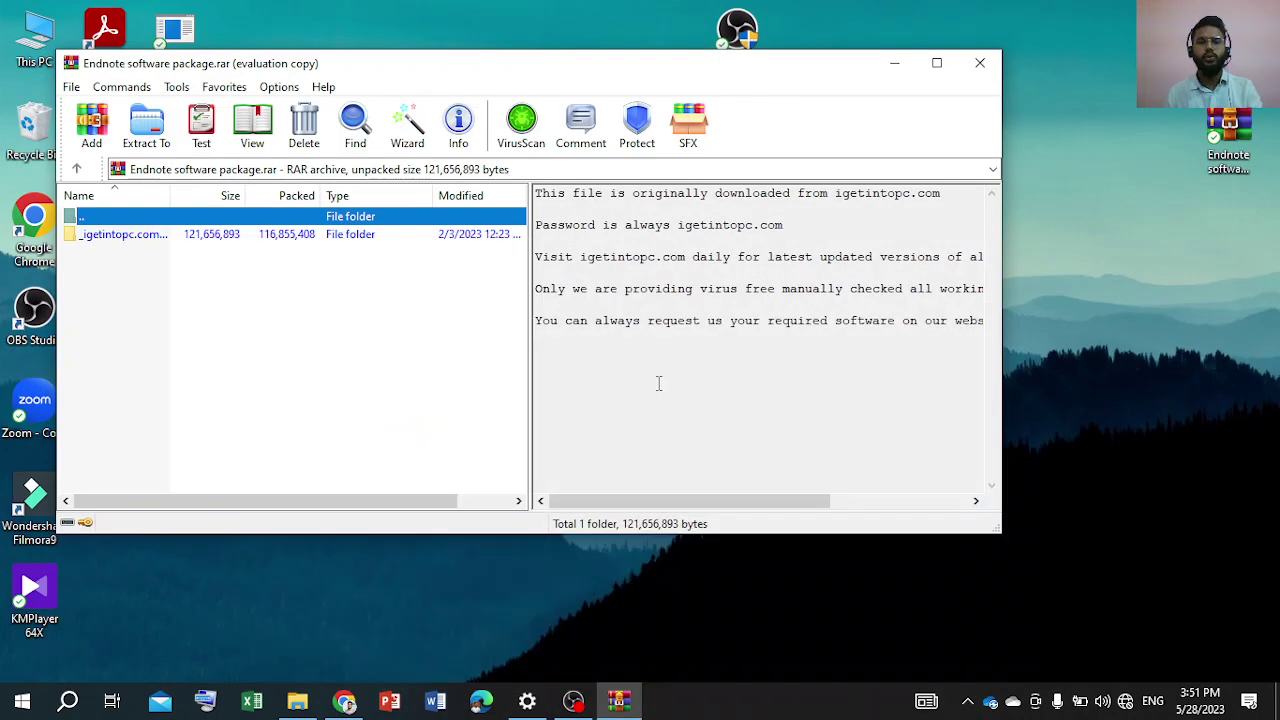
Open the EndNote_20 folder in the archive and launch the EndNote setup application.
{"action": "double_click", "coordinate": [100, 234]}
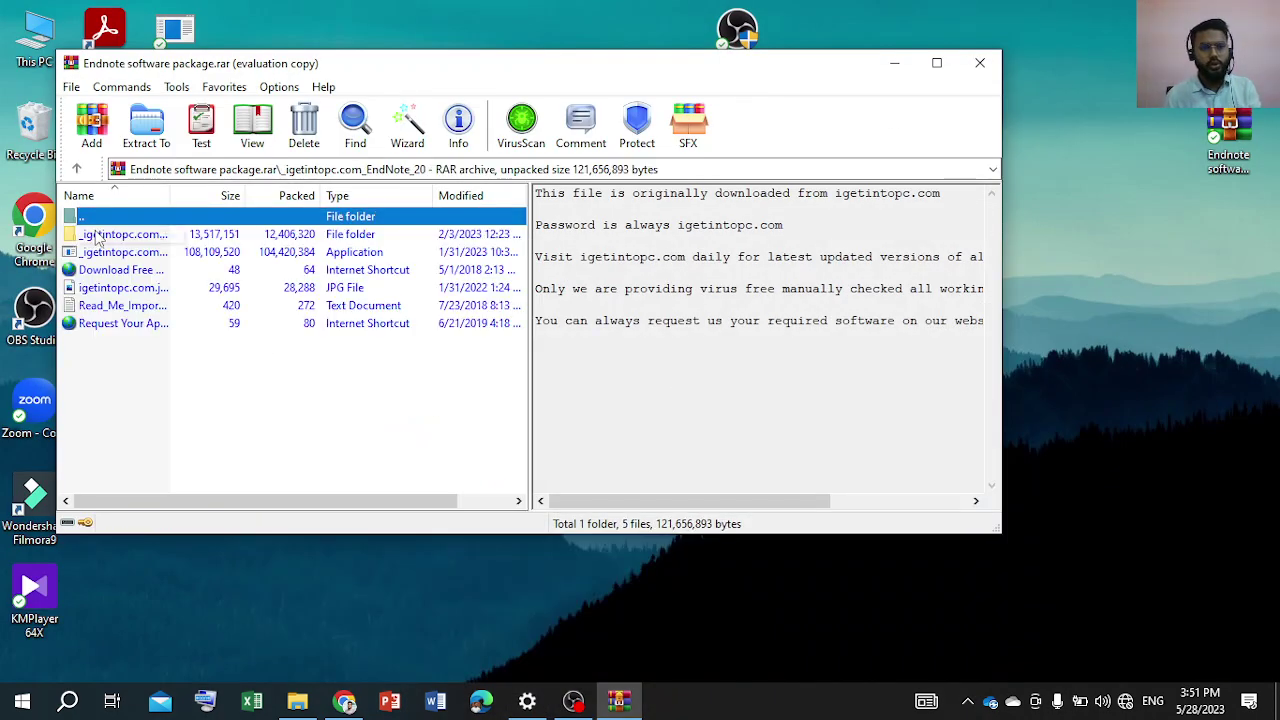
{"action": "double_click", "coordinate": [124, 254]}
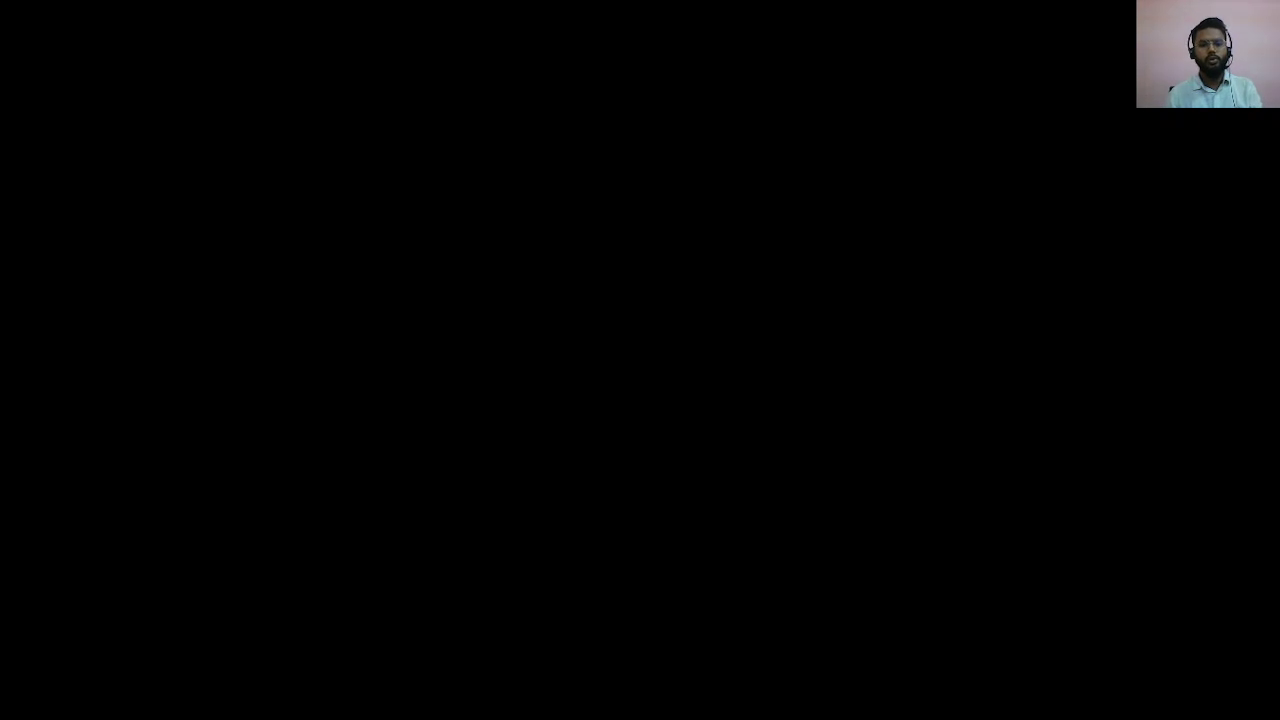
{"action": "left_click", "coordinate": [757, 420]}
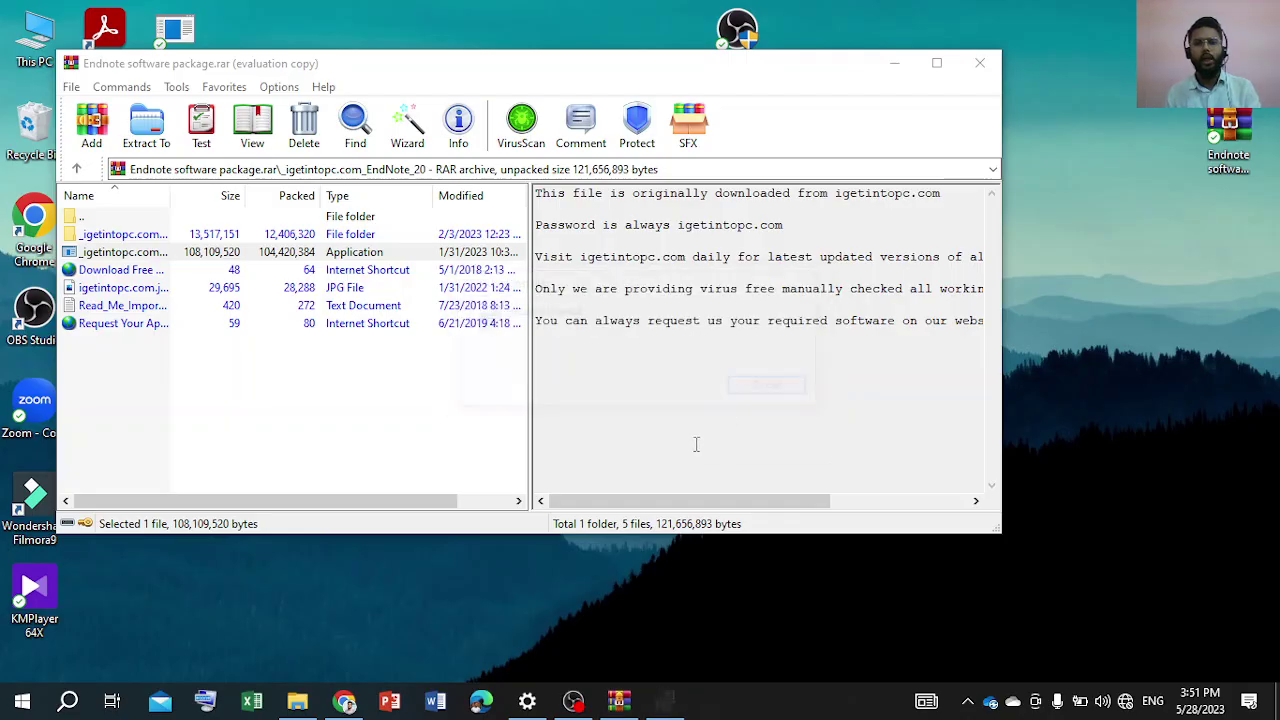
In the EndNote 20.5 setup, choose the 30-day free trial, pass the Read Me information and accept the license agreement.
{"action": "left_click", "coordinate": [745, 498]}
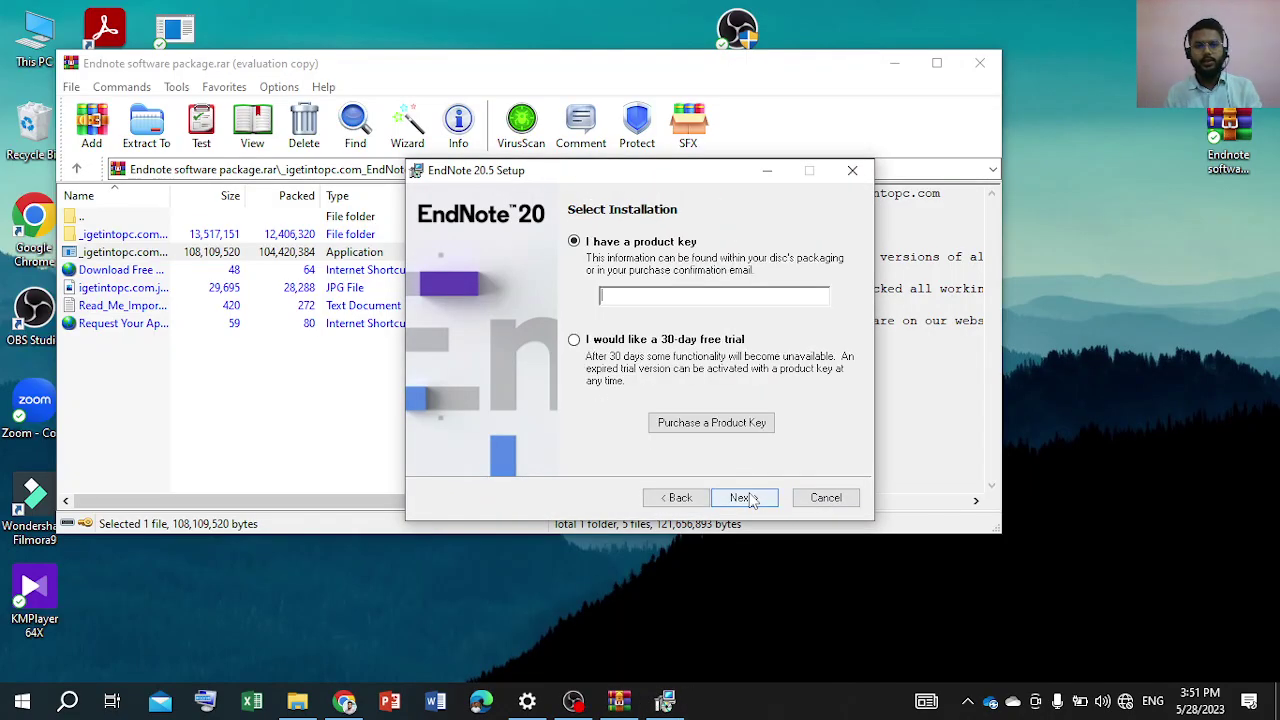
{"action": "left_click", "coordinate": [574, 340]}
{"action": "left_click", "coordinate": [739, 497]}
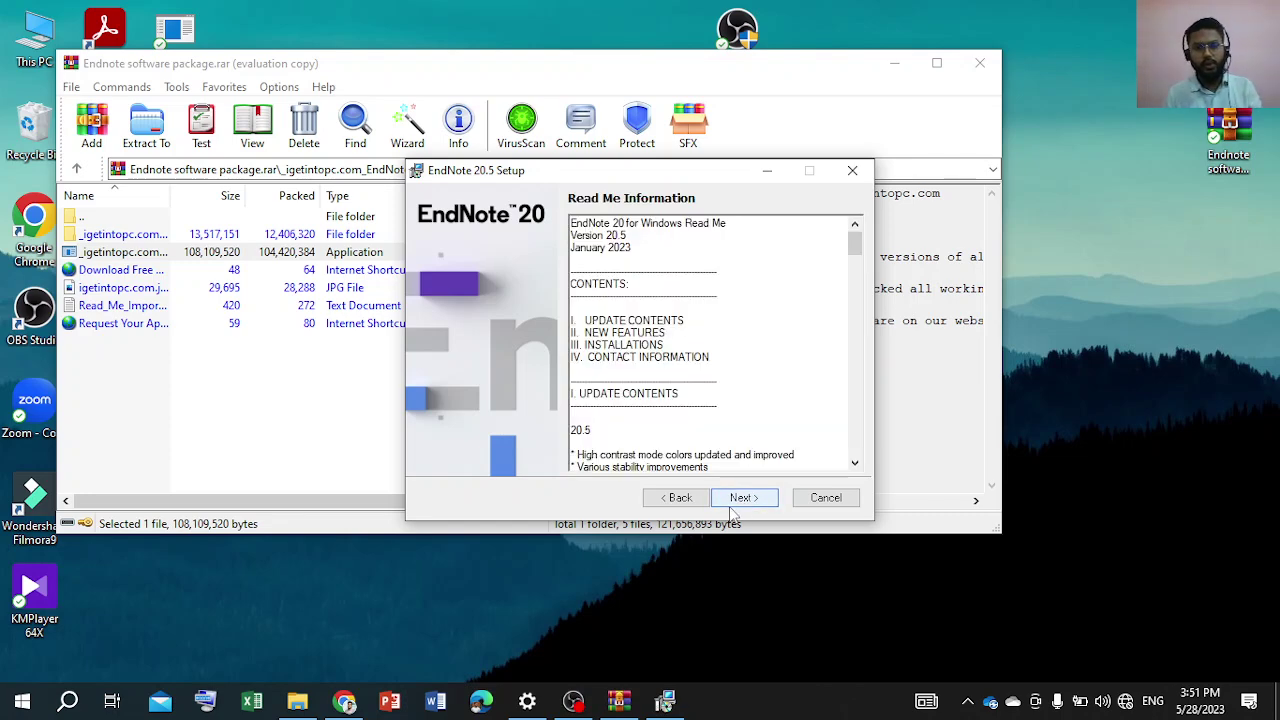
{"action": "left_click", "coordinate": [745, 498]}
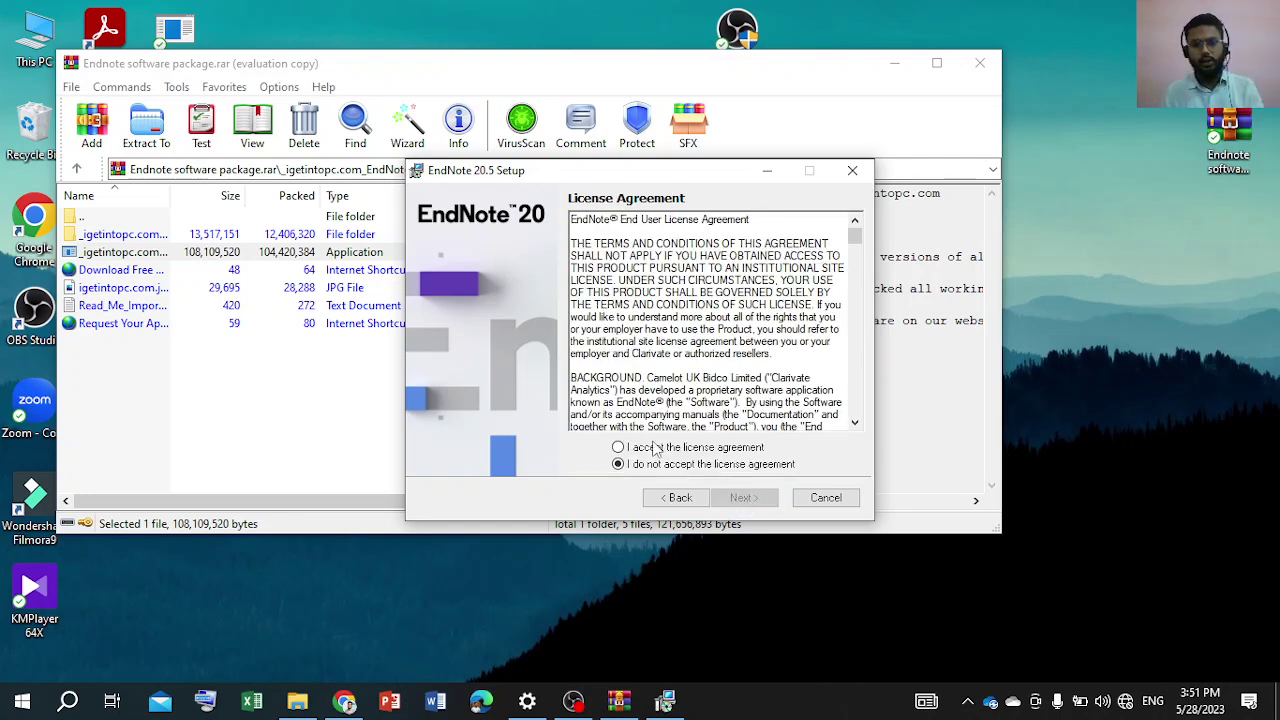
{"action": "left_click", "coordinate": [622, 447]}
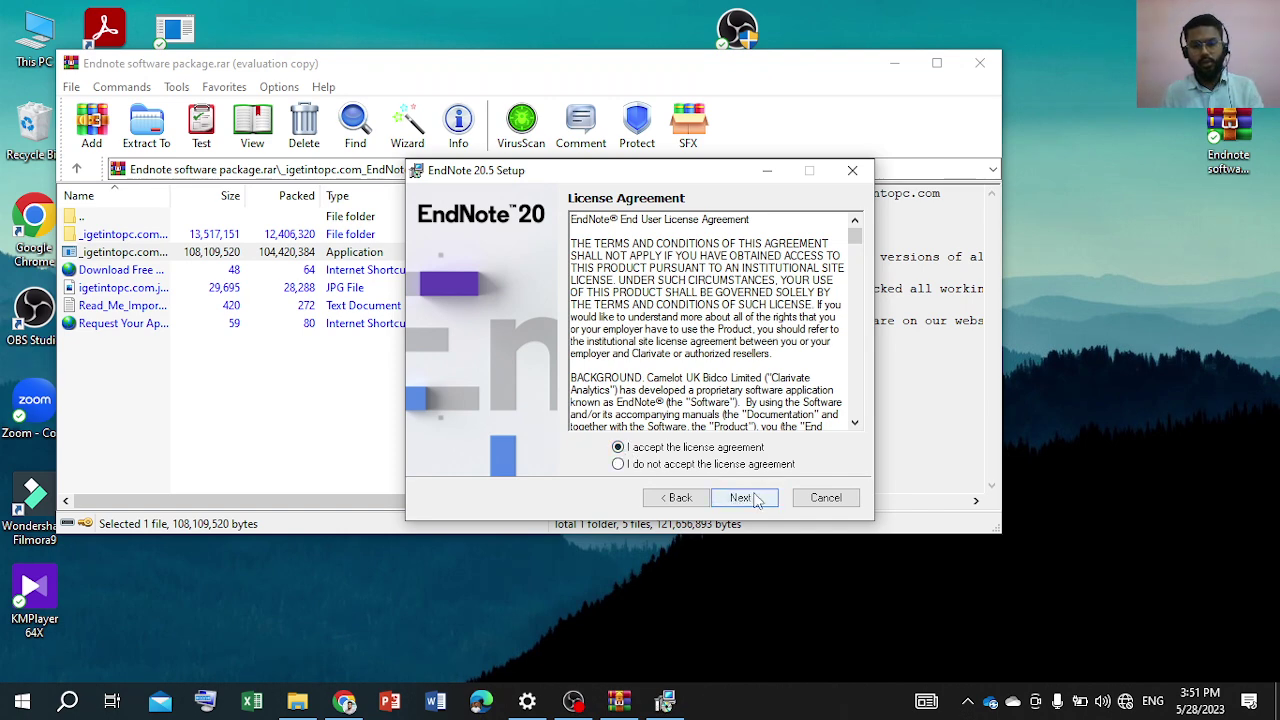
{"action": "left_click", "coordinate": [745, 498]}
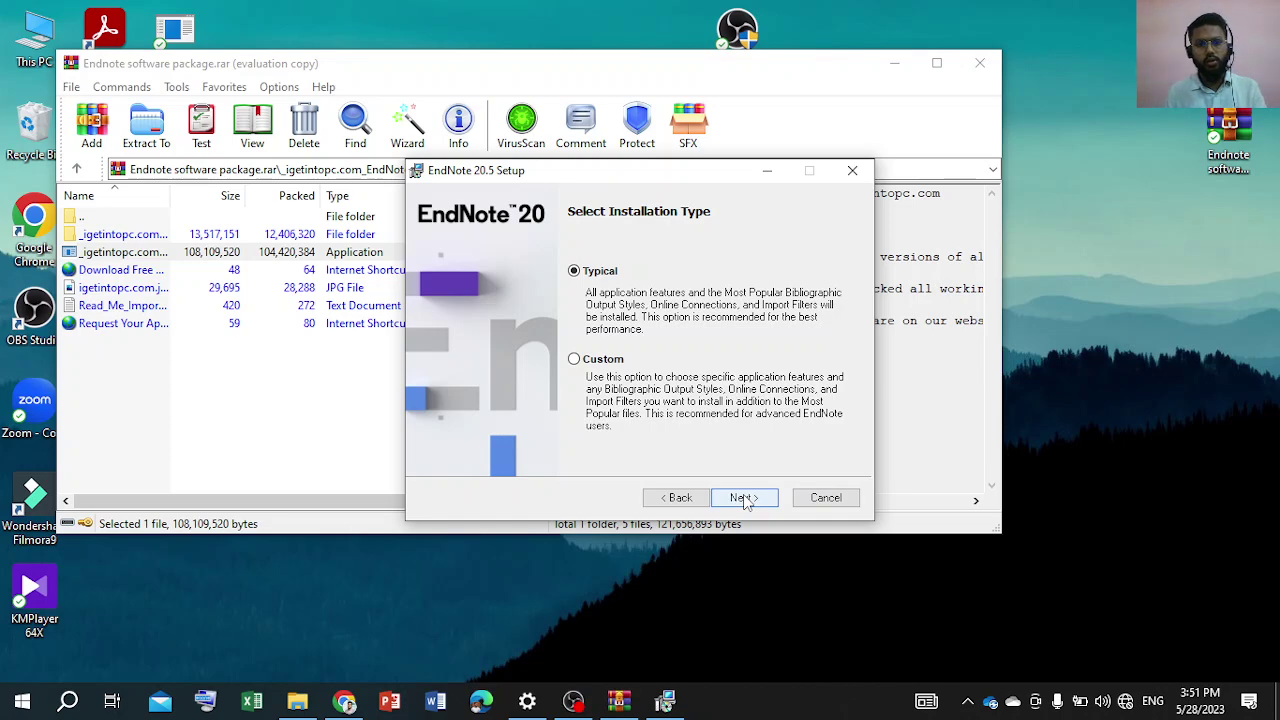
Install EndNote 20.5 with the Typical installation type in C:\Program Files (x86)\EndNote 20\ and finish the setup.
{"action": "left_click", "coordinate": [745, 498]}
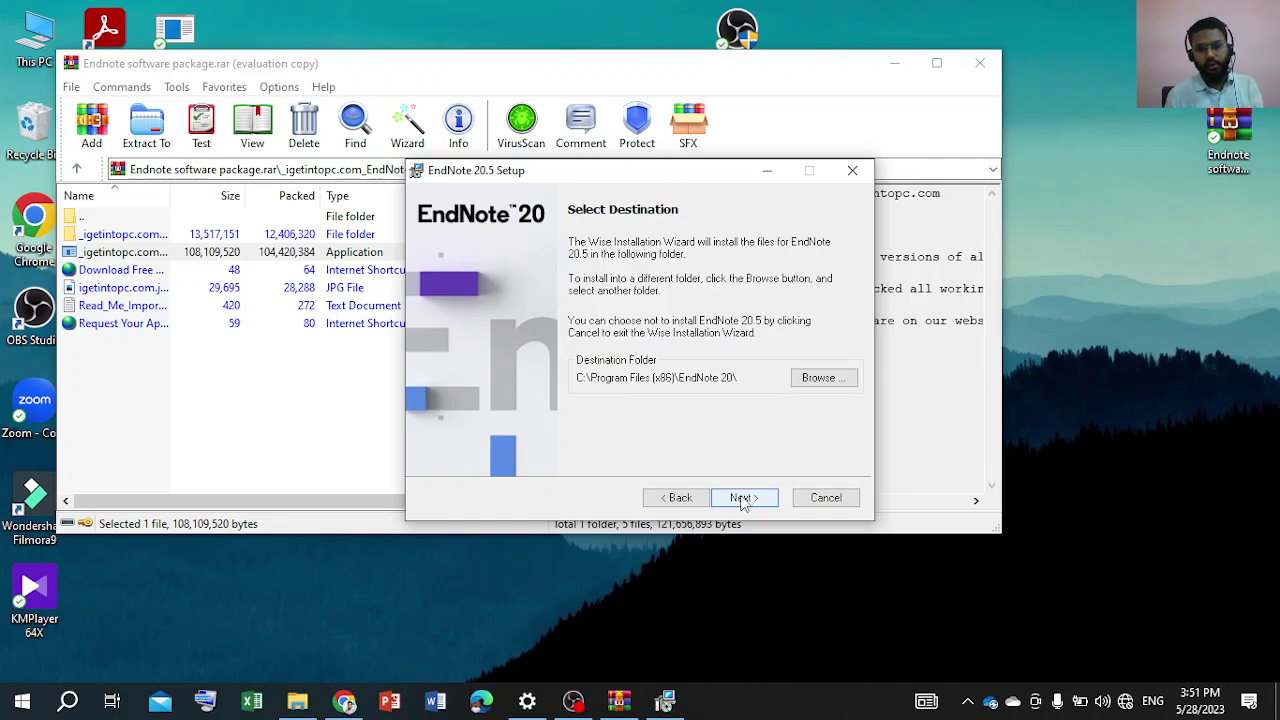
{"action": "left_click", "coordinate": [743, 498]}
{"action": "left_click", "coordinate": [743, 498]}
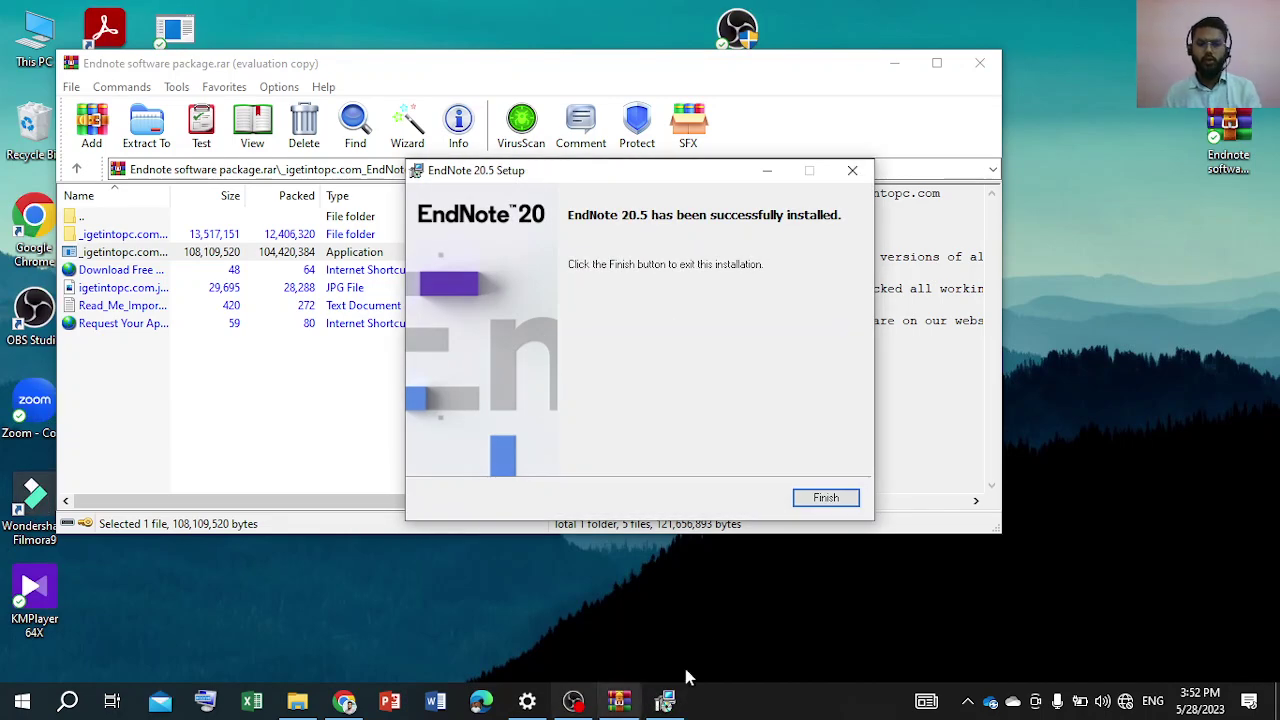
{"action": "left_click", "coordinate": [827, 497]}
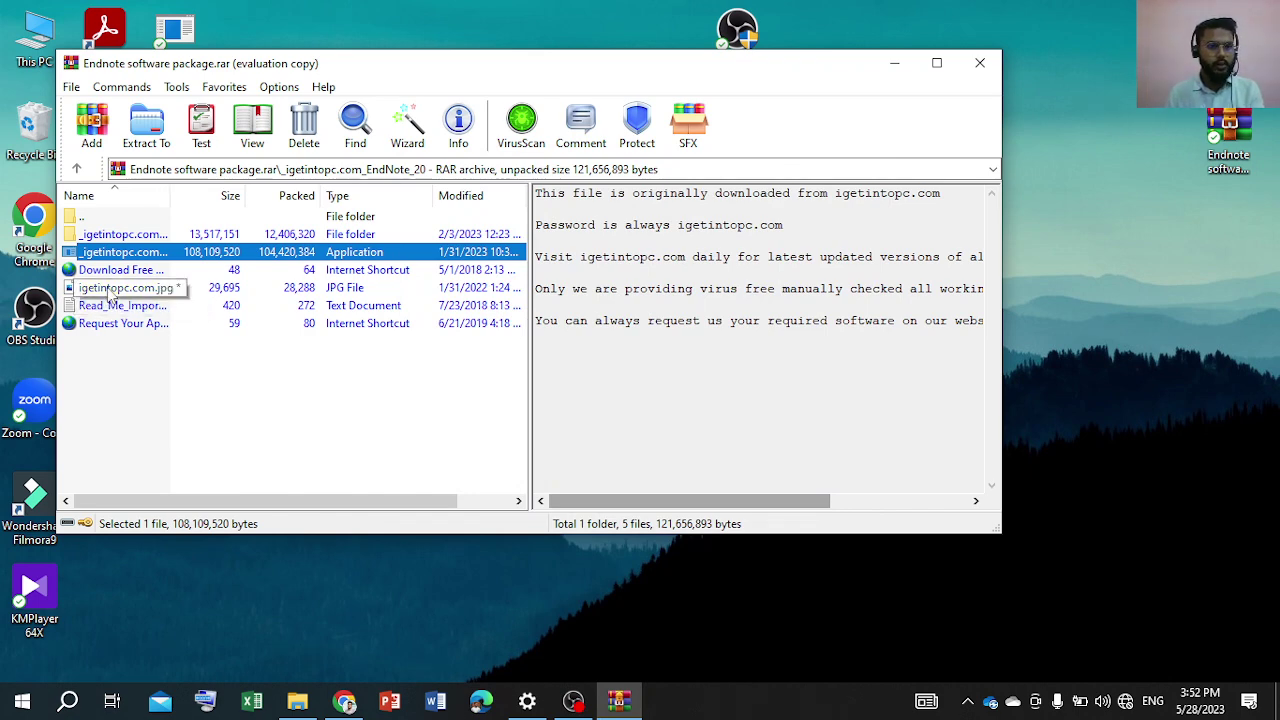
Open the _igetintopc.com_Fix folder in the archive and copy EndNote.exe to the clipboard.
{"action": "left_click", "coordinate": [108, 236]}
{"action": "double_click", "coordinate": [108, 236]}
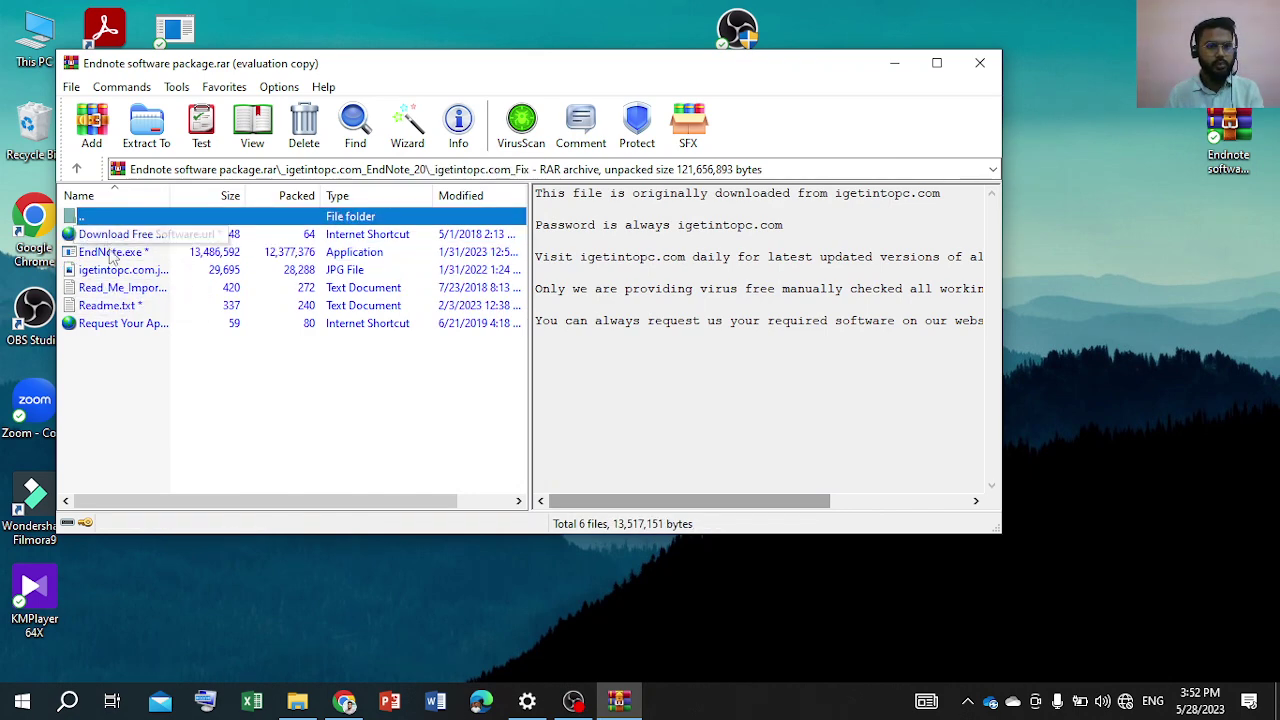
{"action": "right_click", "coordinate": [106, 256]}
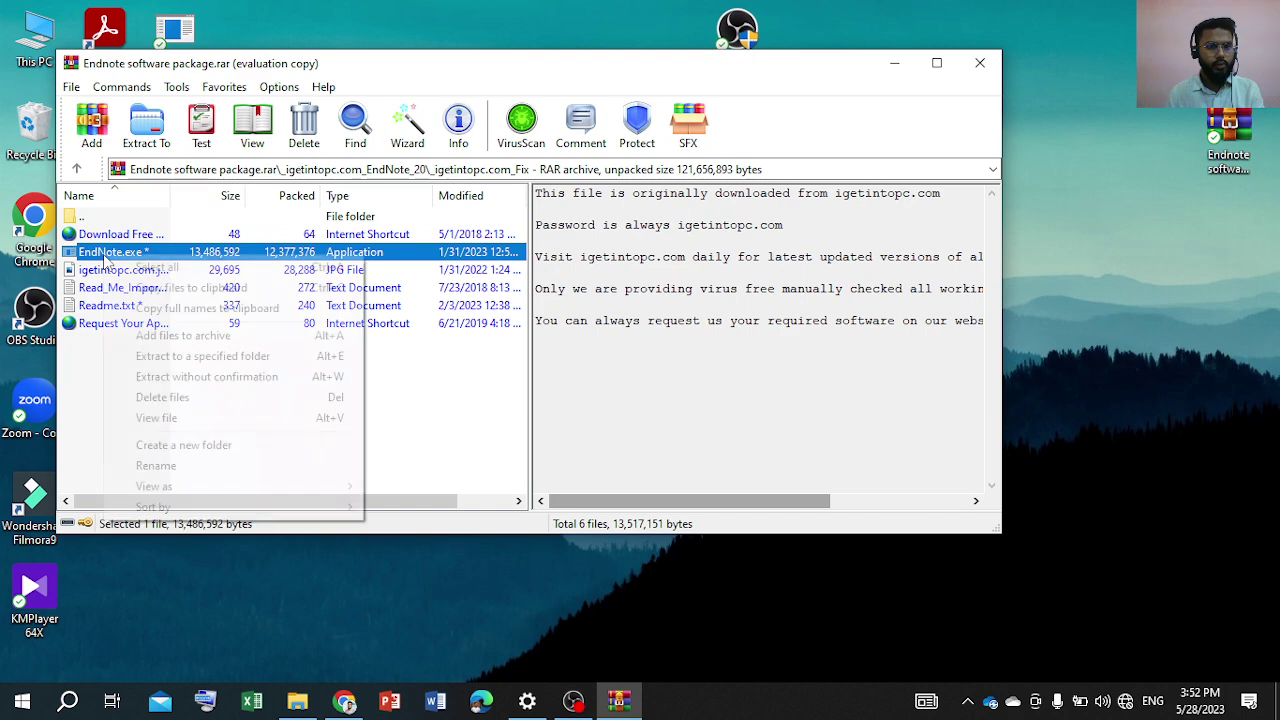
{"action": "left_click", "coordinate": [179, 290]}
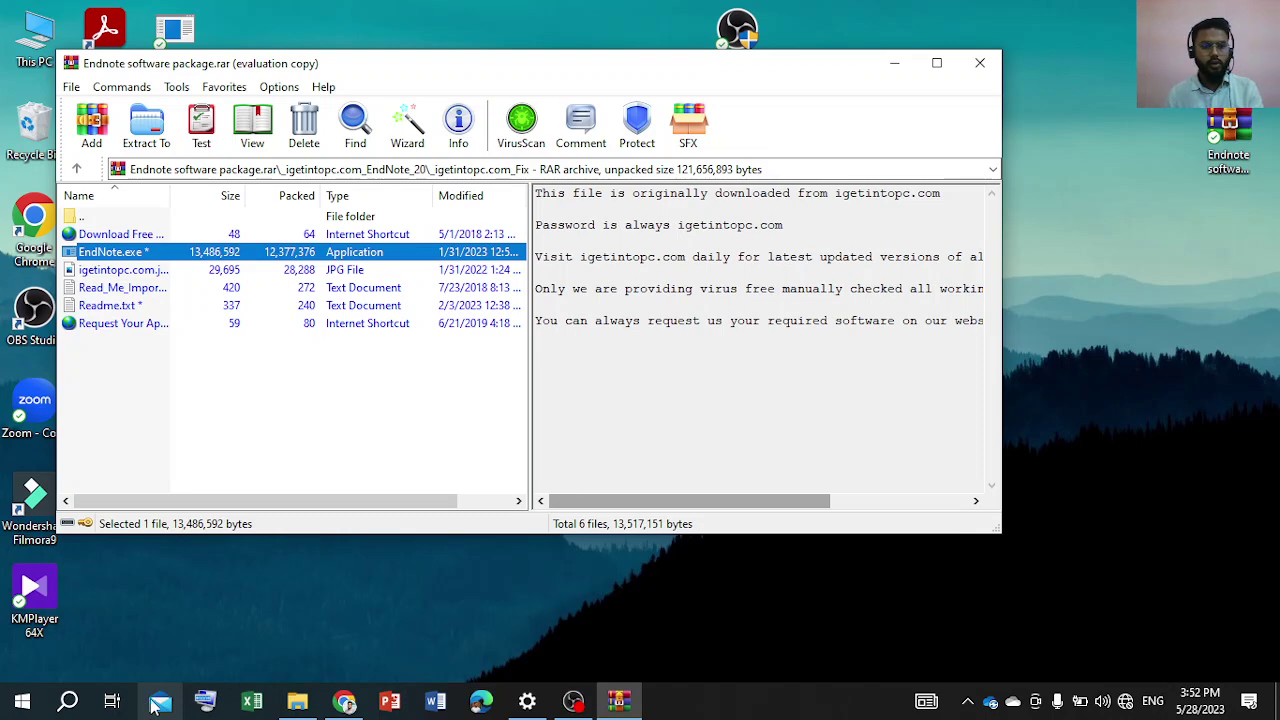
Search Windows for the EndNote app and open its file location.
{"action": "left_click", "coordinate": [69, 703]}
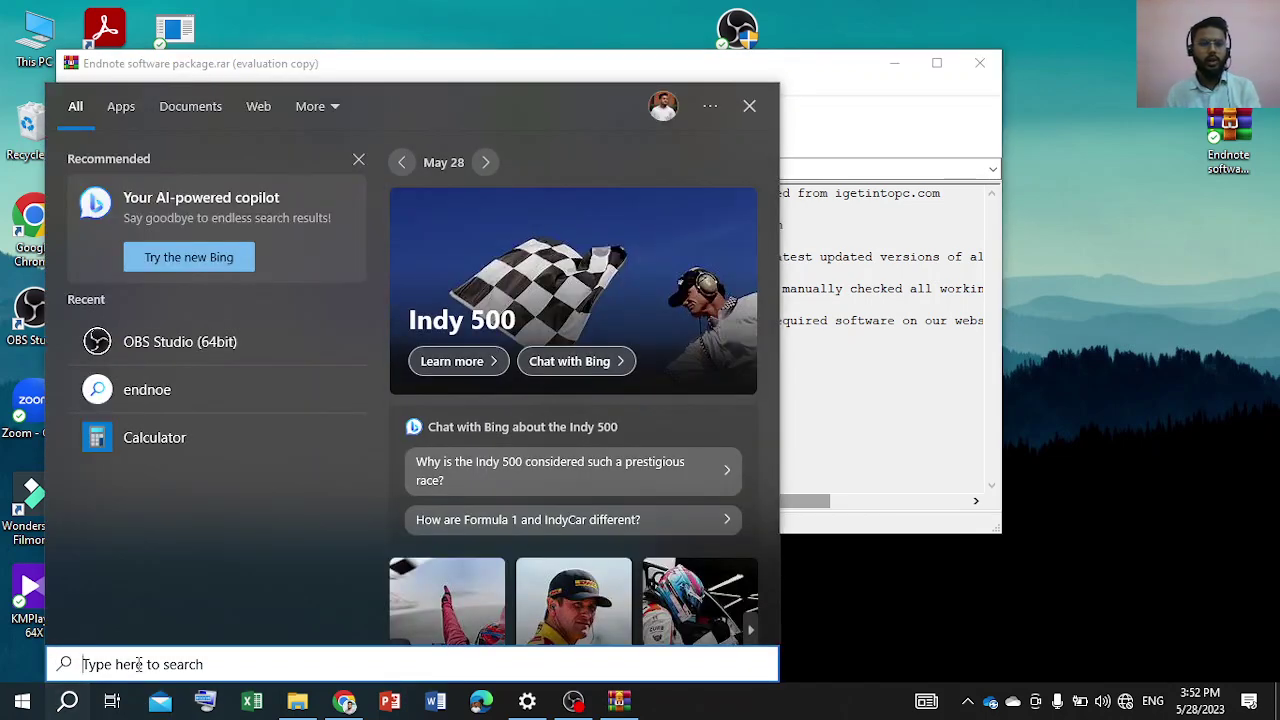
{"action": "type", "text": "e"}
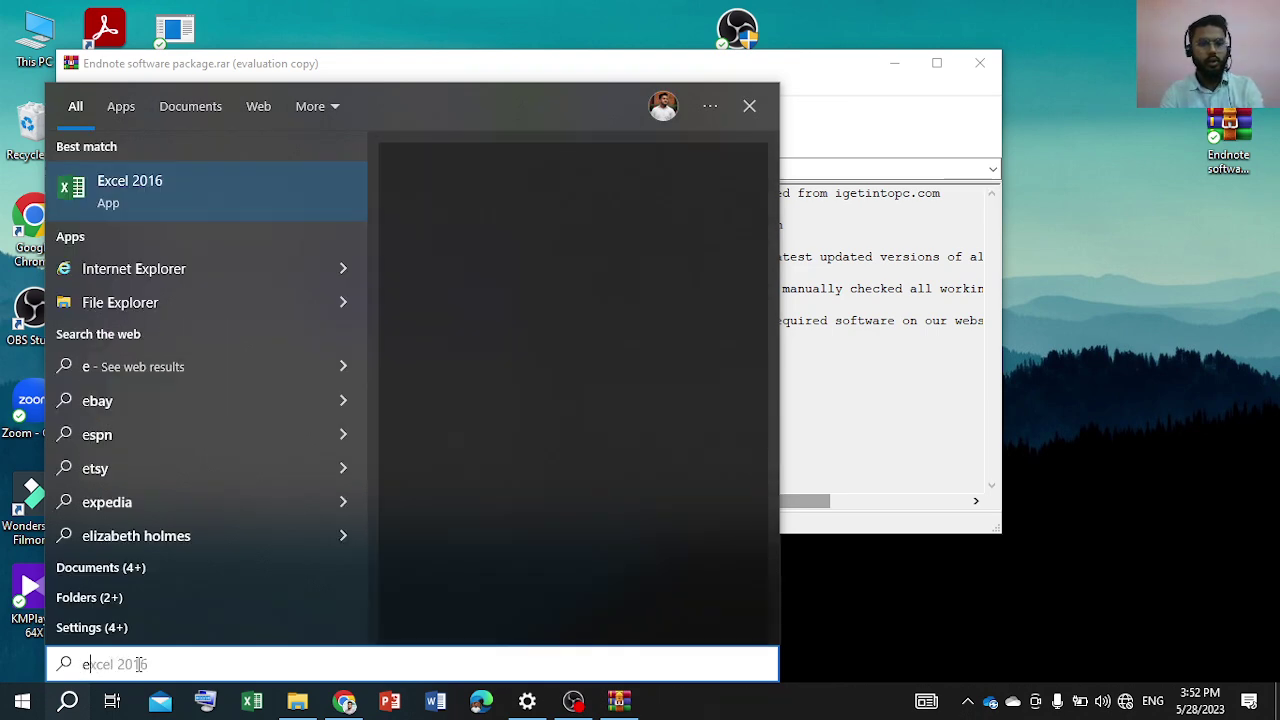
{"action": "type", "text": "ndNote"}
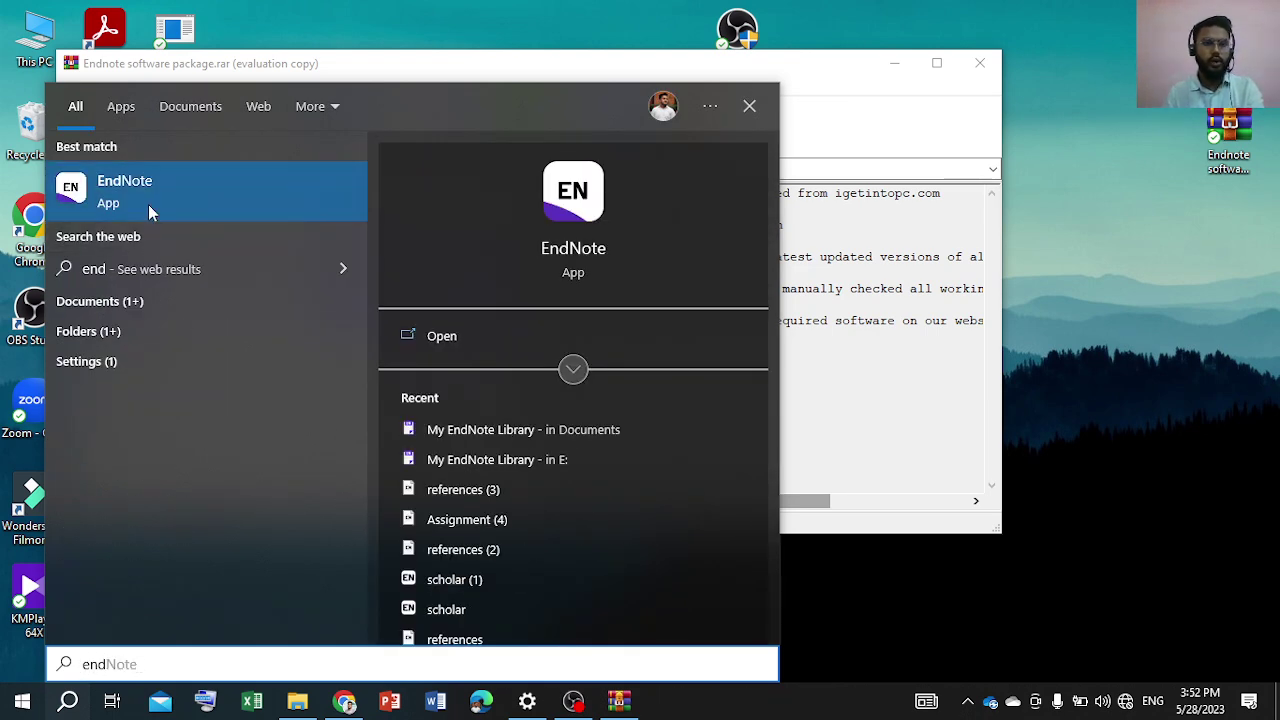
{"action": "right_click", "coordinate": [148, 204]}
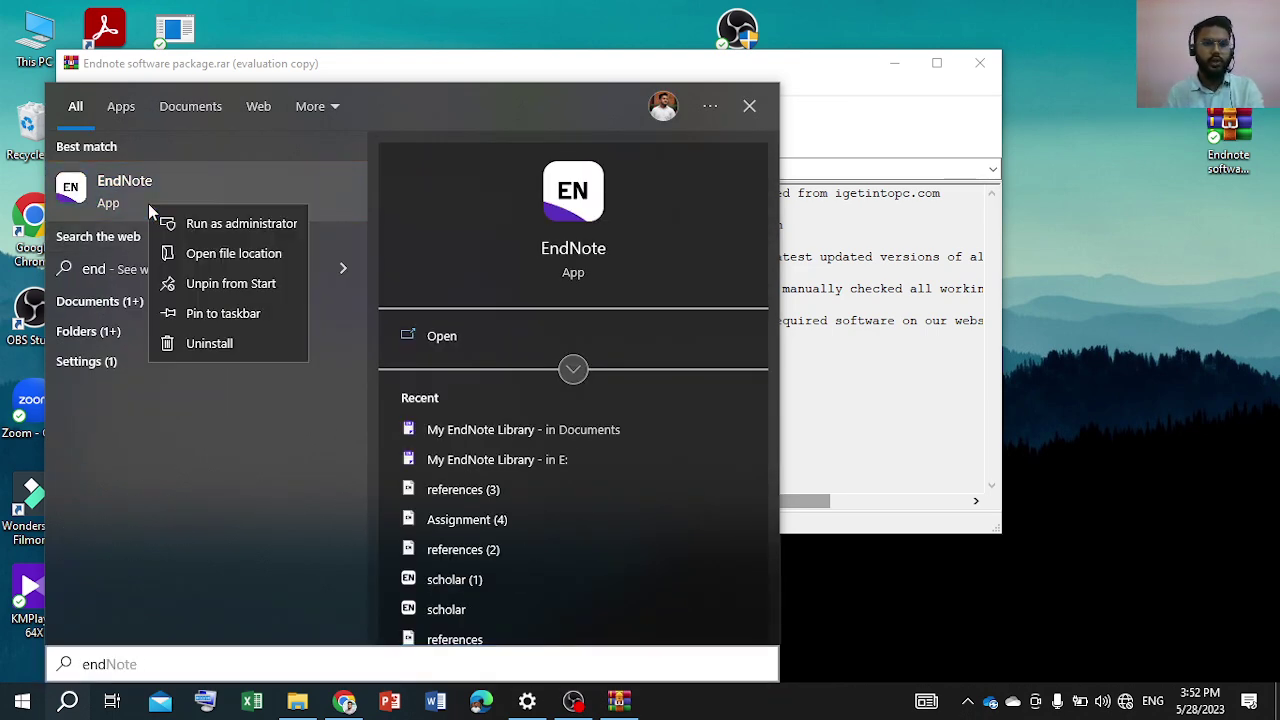
{"action": "left_click", "coordinate": [236, 258]}
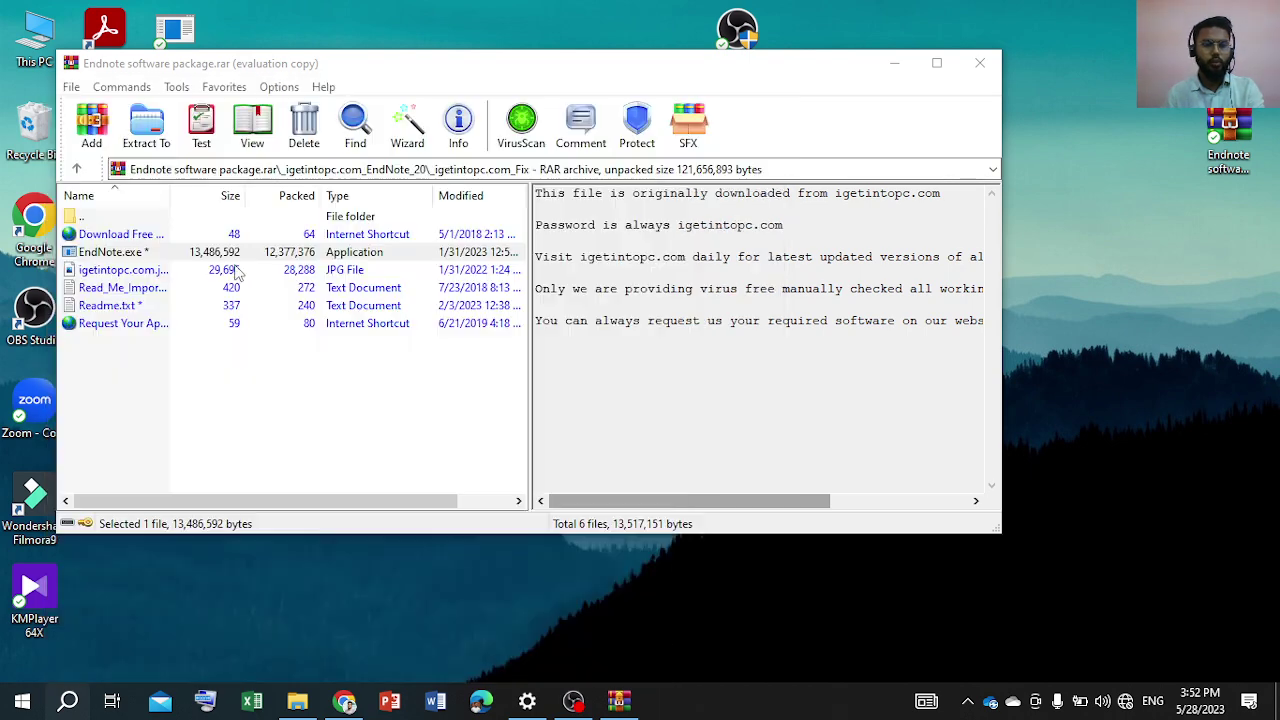
Paste the copied EndNote application into the Start Menu's EndNote folder, granting administrator permission.
{"action": "right_click", "coordinate": [628, 362]}
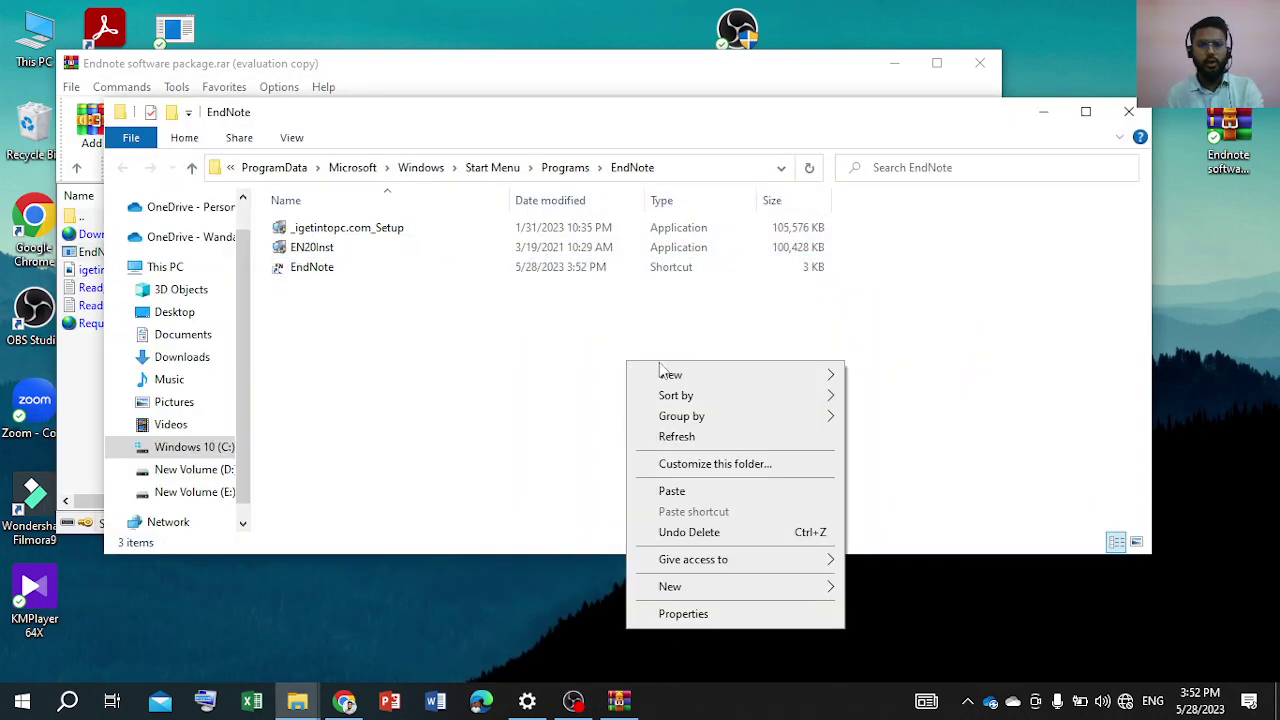
{"action": "left_click", "coordinate": [706, 497]}
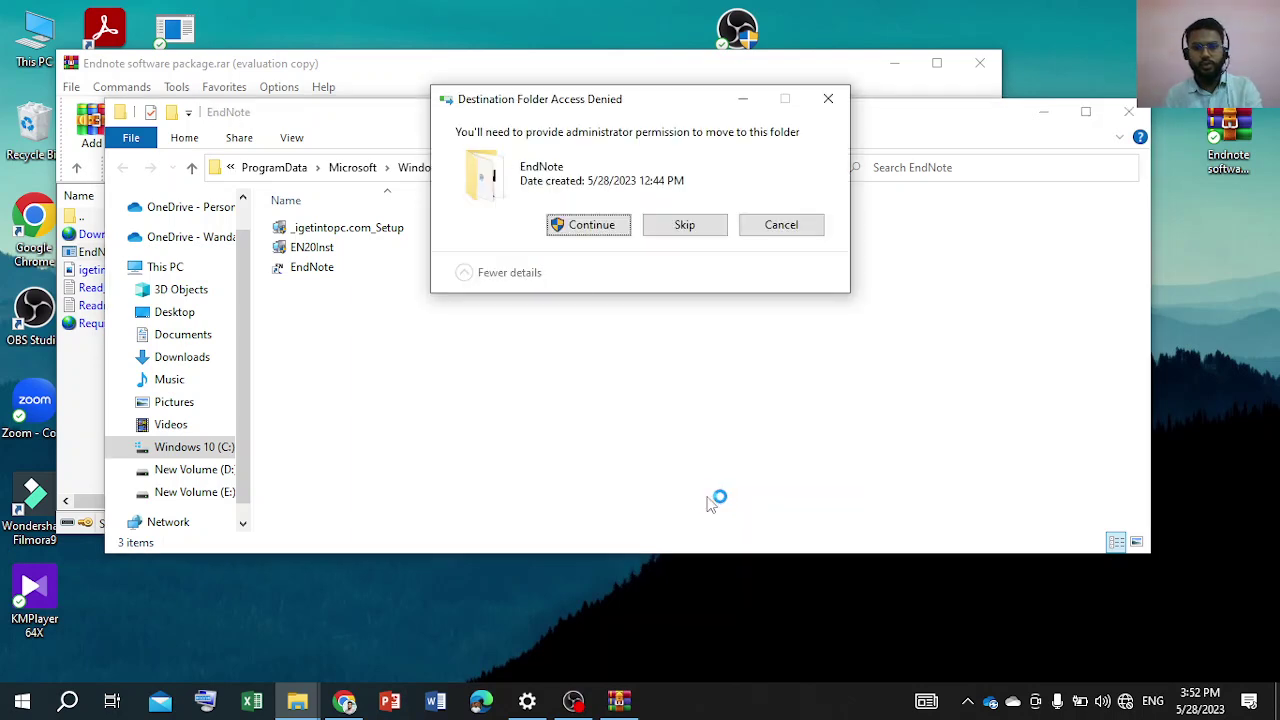
{"action": "left_click", "coordinate": [592, 226]}
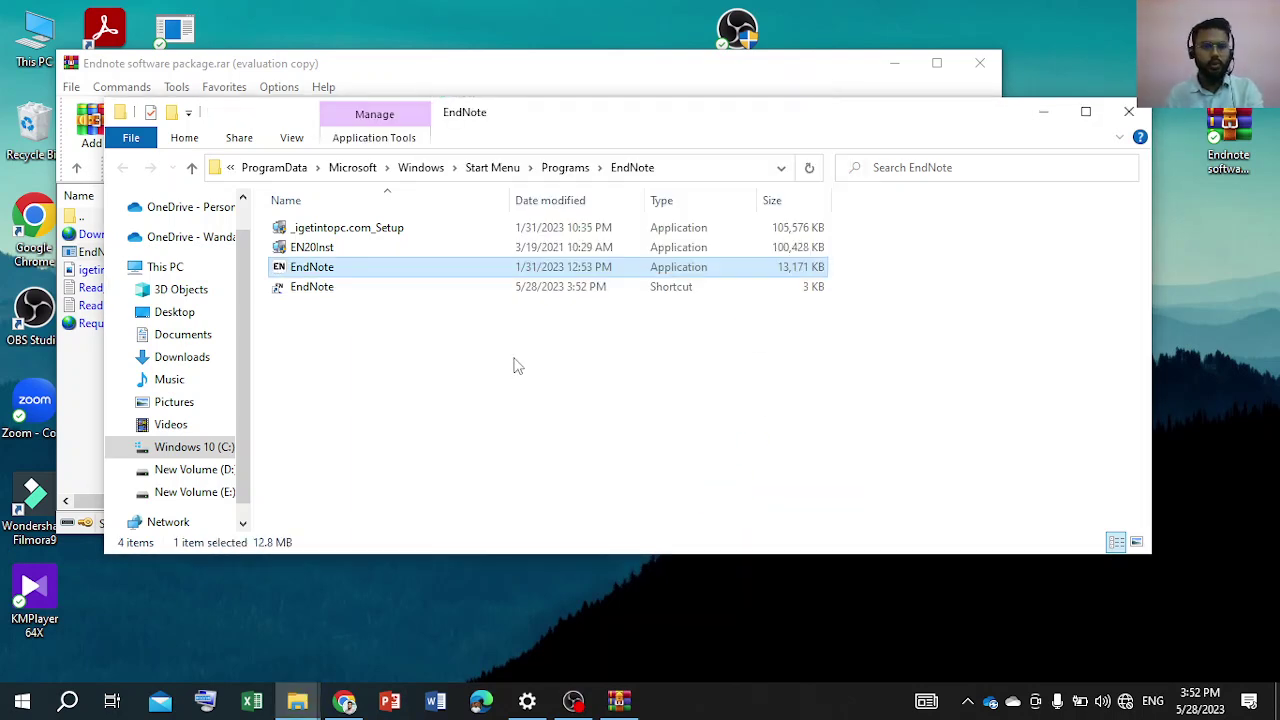
Copy the EndNote shortcut from the Start Menu's EndNote folder.
{"action": "right_click", "coordinate": [337, 293]}
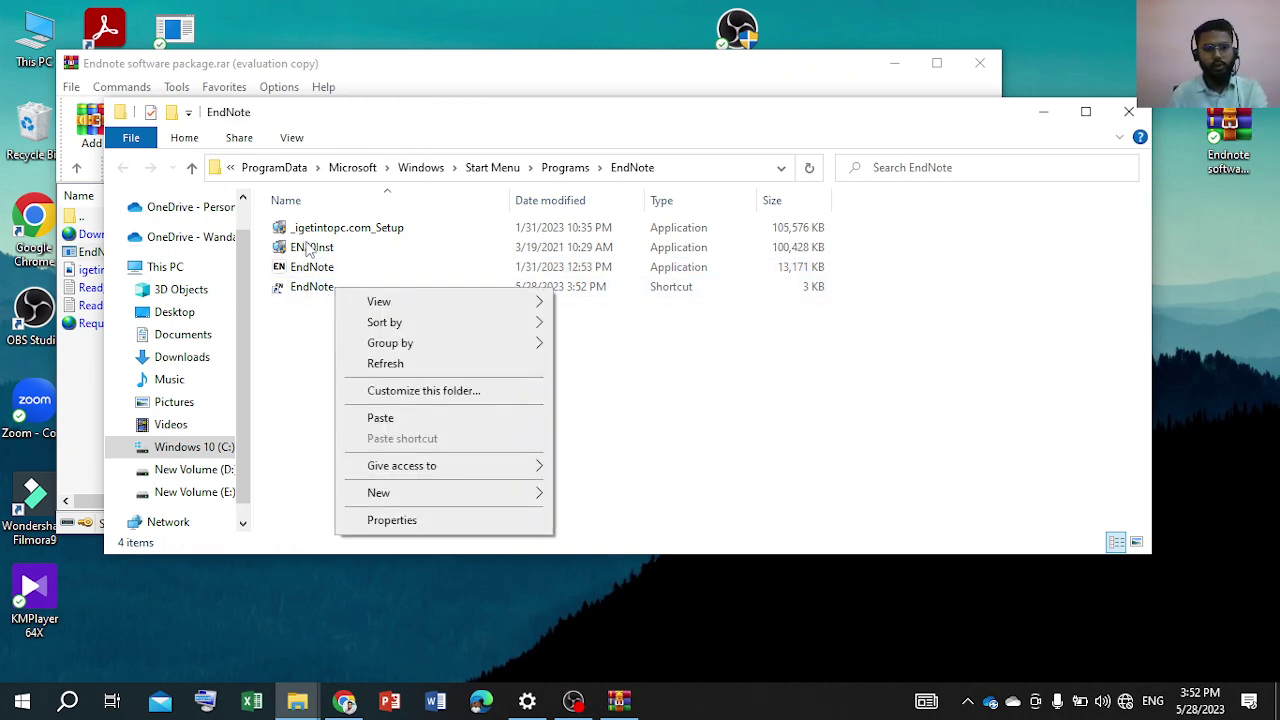
{"action": "left_click", "coordinate": [297, 289]}
{"action": "right_click", "coordinate": [297, 290]}
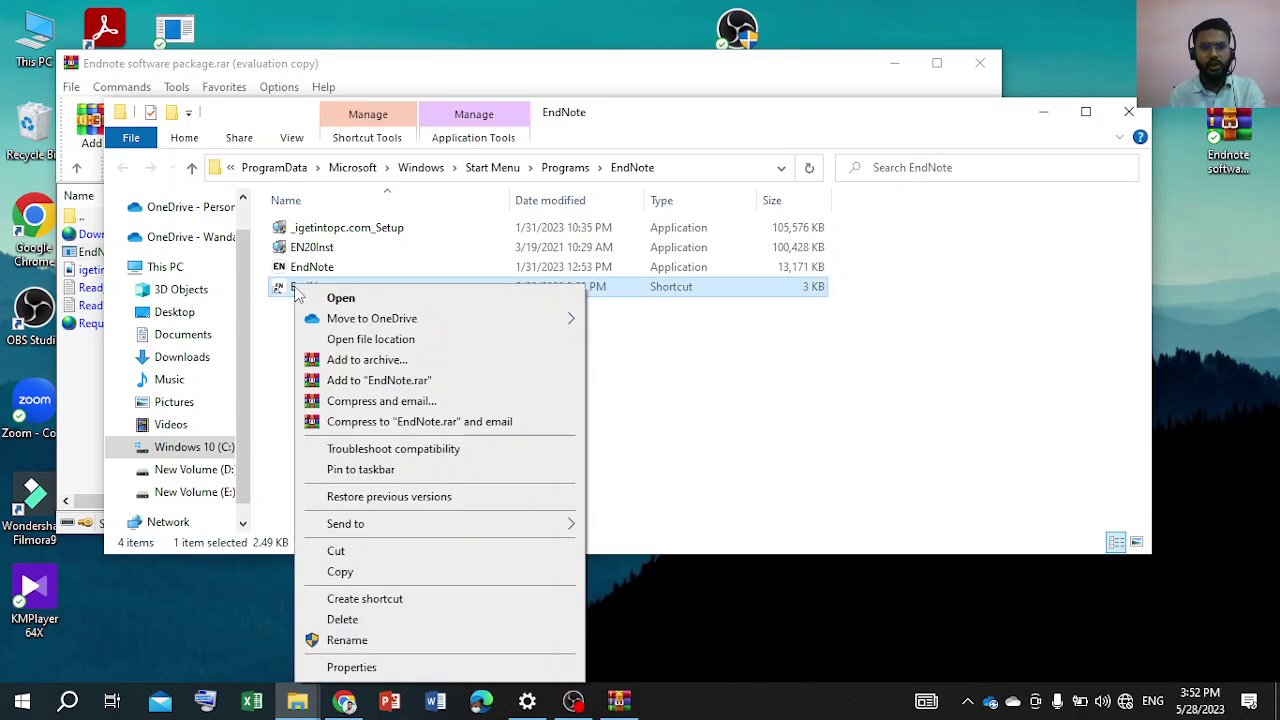
{"action": "left_click", "coordinate": [383, 575]}
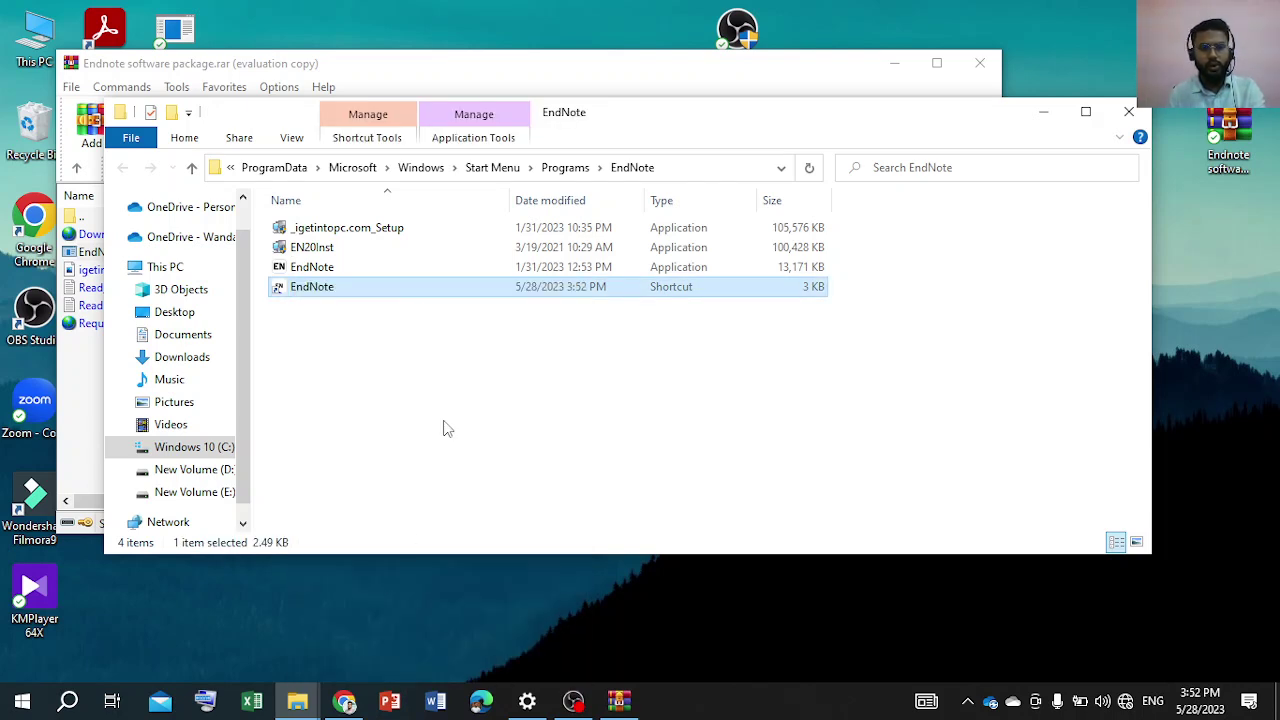
{"action": "left_click", "coordinate": [352, 267]}
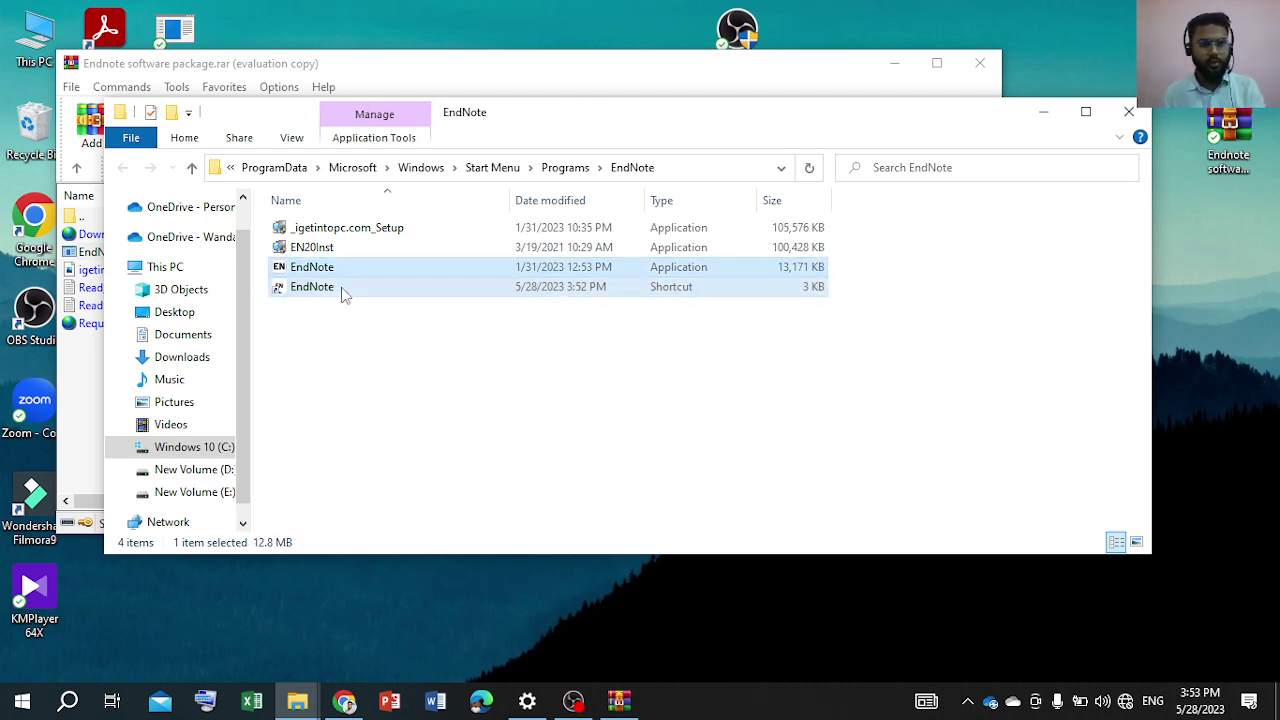
{"action": "left_click", "coordinate": [342, 290]}
{"action": "right_click", "coordinate": [342, 290]}
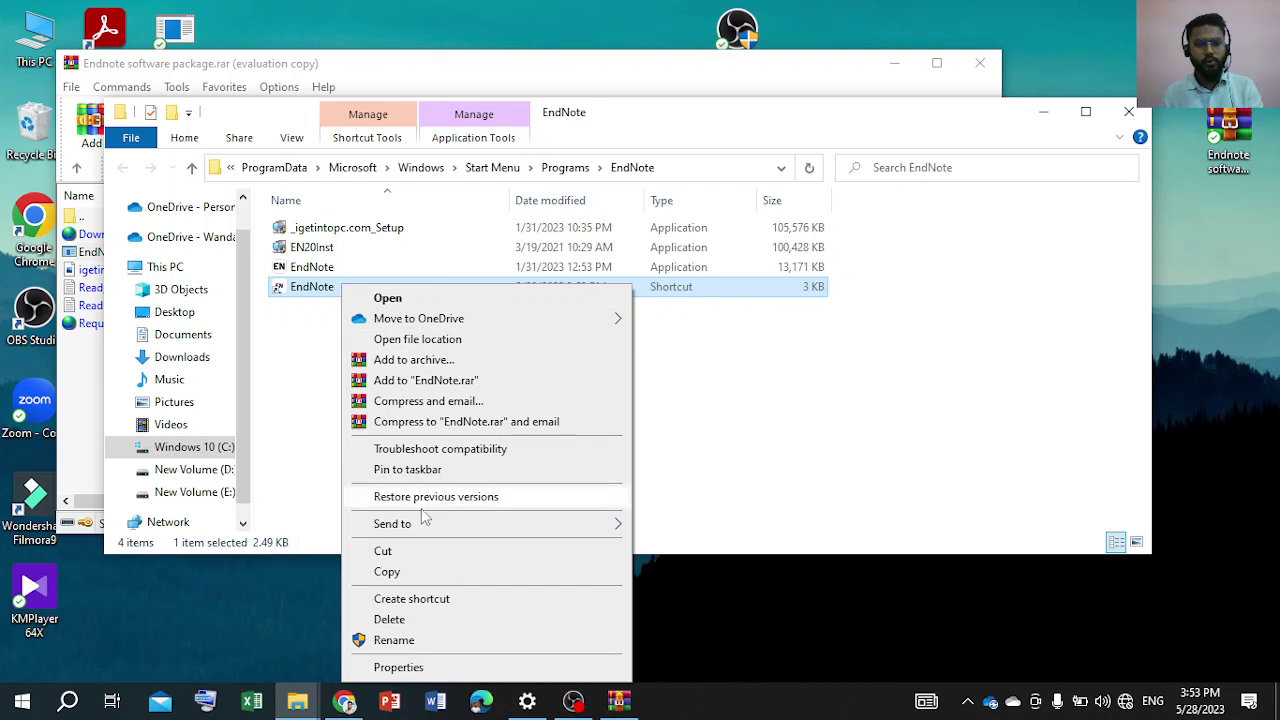
{"action": "left_click", "coordinate": [390, 572]}
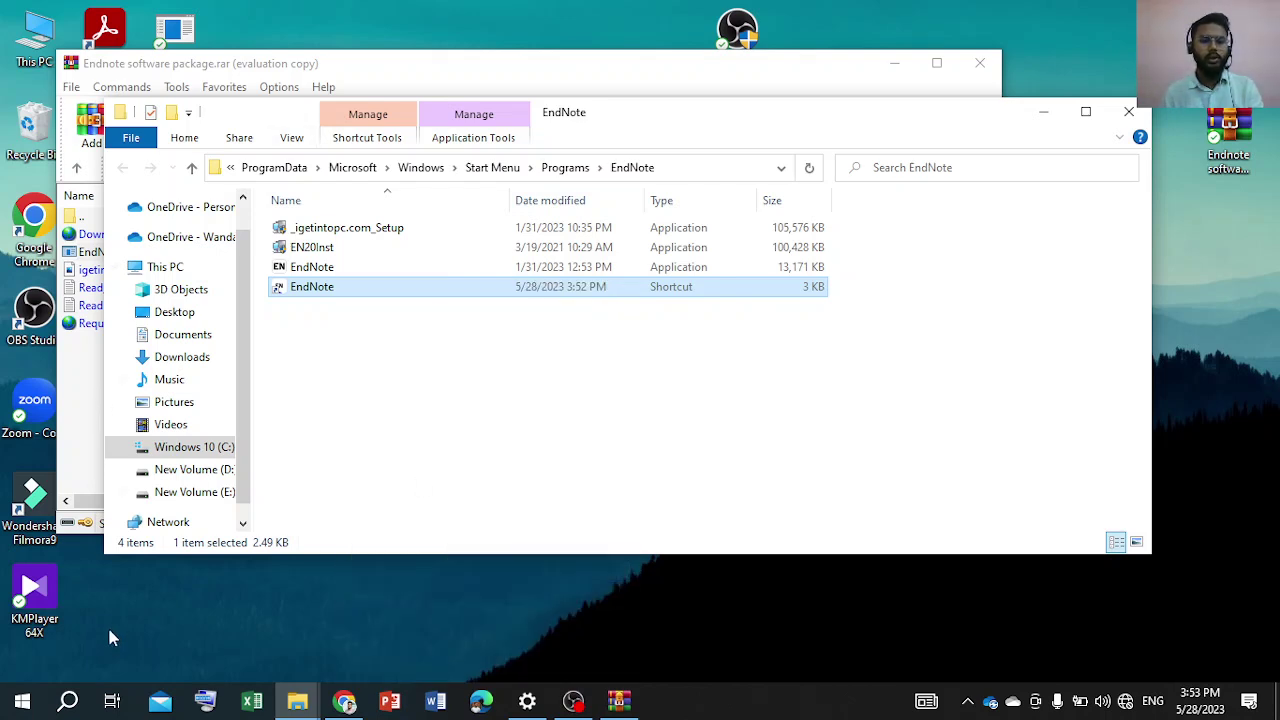
Open the EndNote 20 folder inside Program Files (x86) on the Windows 10 (C:) drive.
{"action": "left_click", "coordinate": [67, 702]}
{"action": "left_click", "coordinate": [292, 699]}
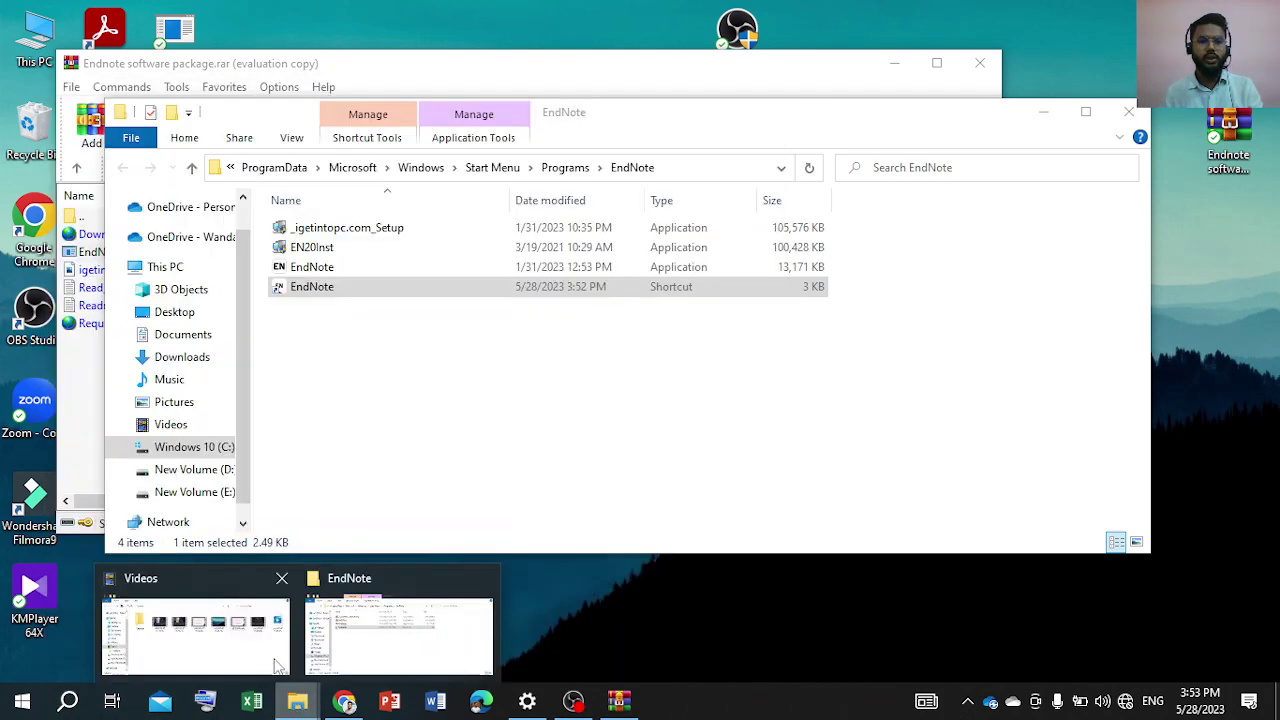
{"action": "left_click", "coordinate": [200, 448]}
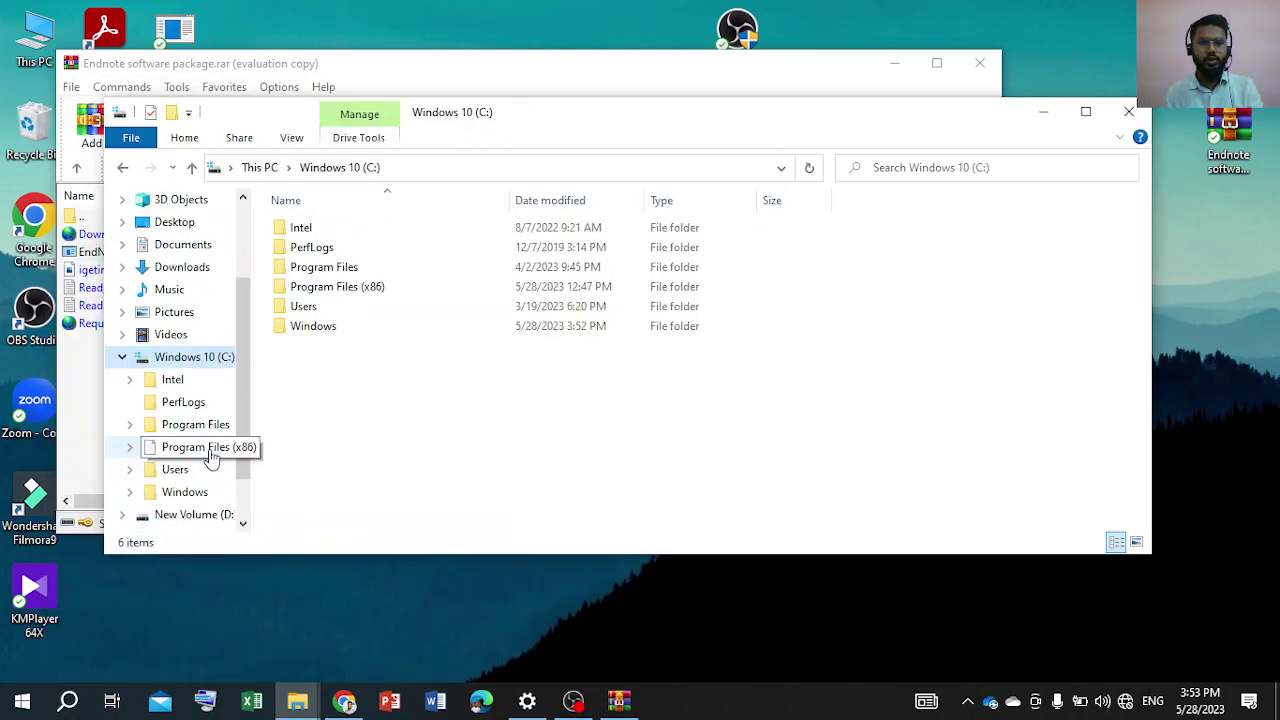
{"action": "double_click", "coordinate": [398, 270]}
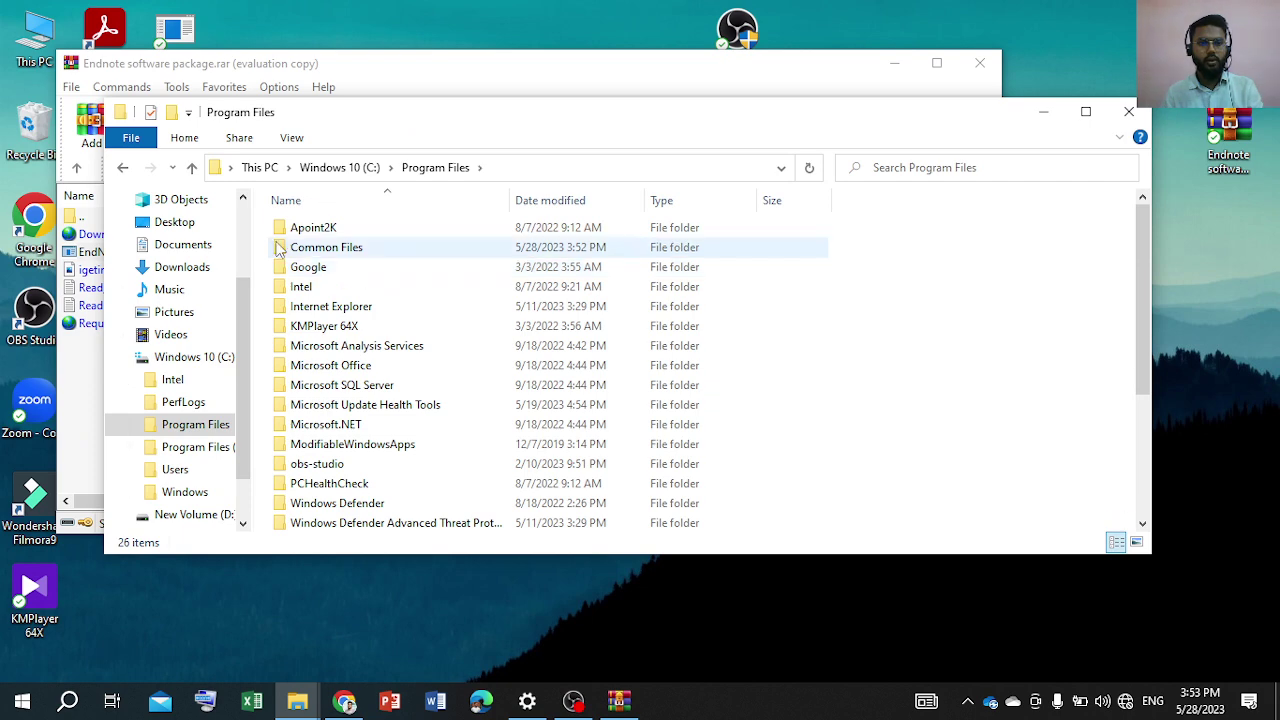
{"action": "left_click", "coordinate": [120, 168]}
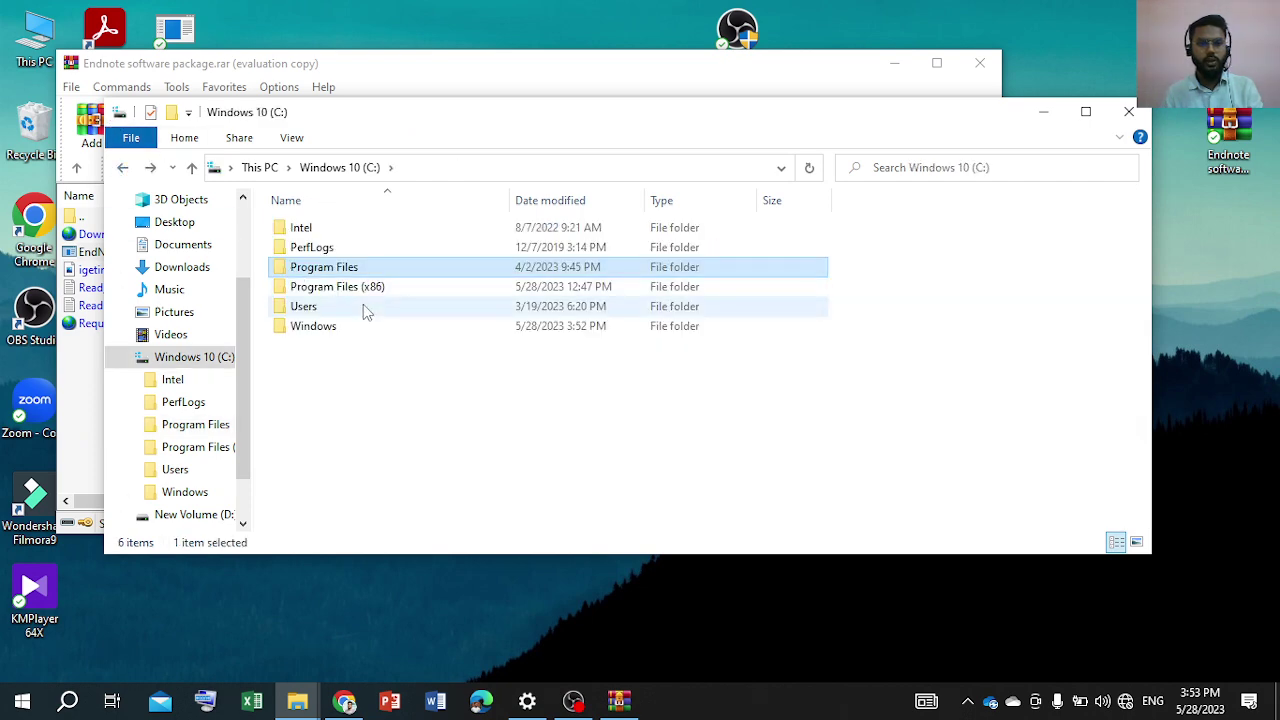
{"action": "double_click", "coordinate": [364, 290]}
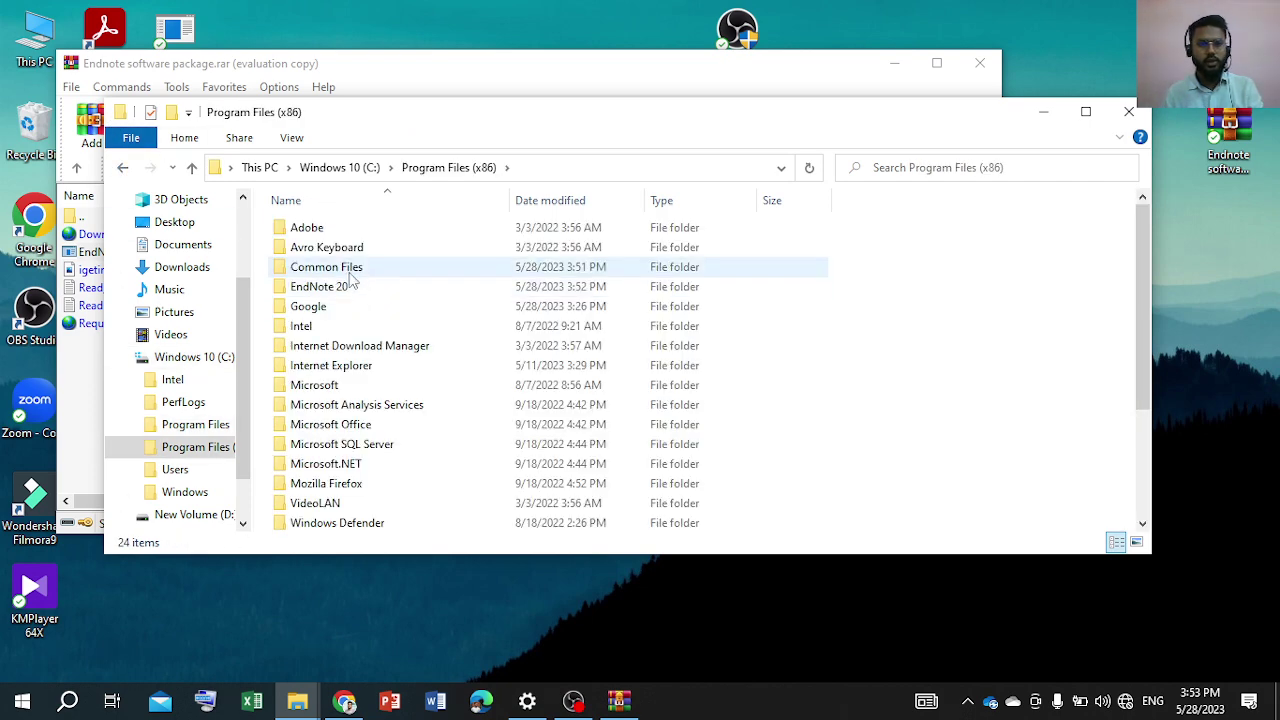
{"action": "double_click", "coordinate": [358, 289]}
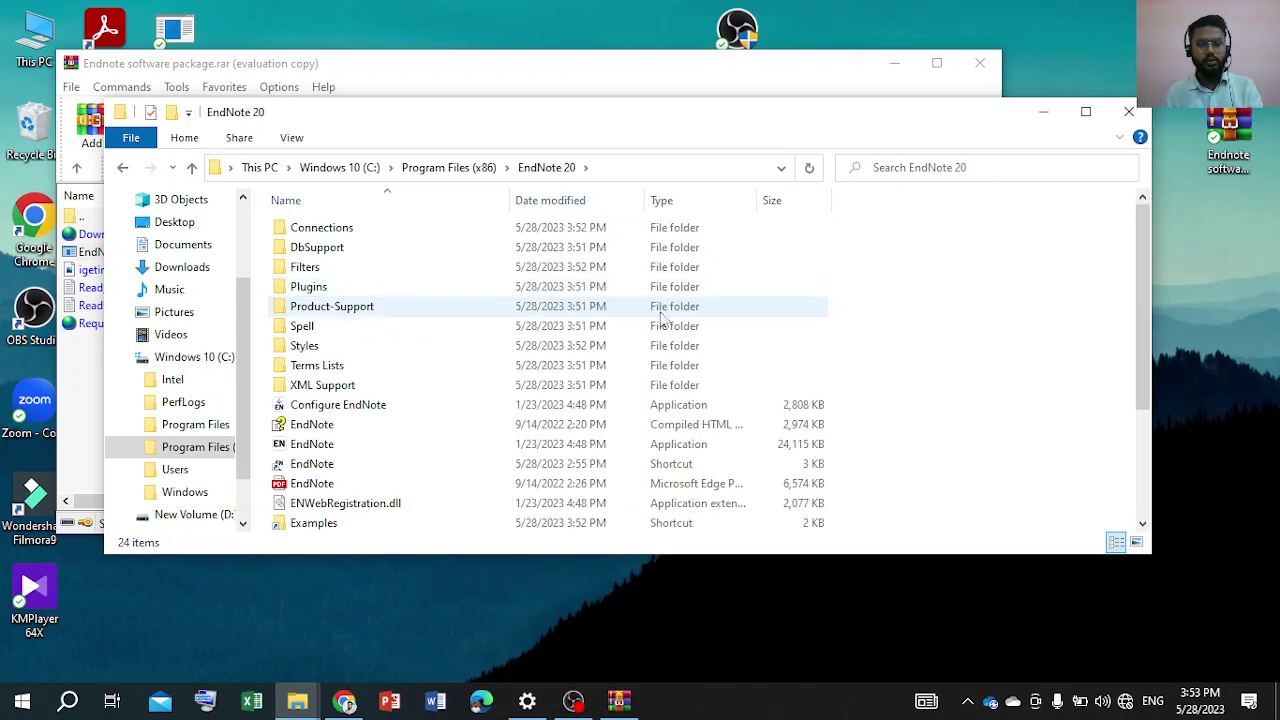
Paste the EndNote shortcut into the EndNote 20 folder, replacing the existing one with administrator permission, and close the folder and archive windows.
{"action": "right_click", "coordinate": [1004, 330]}
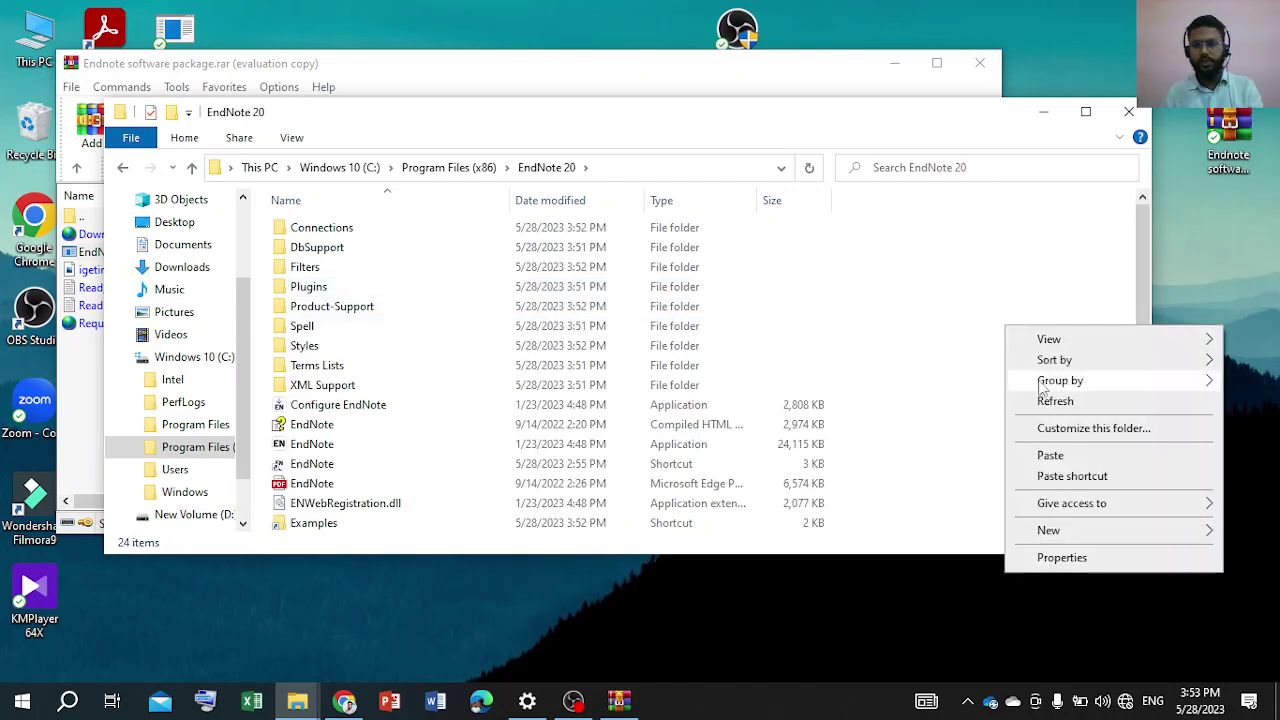
{"action": "left_click", "coordinate": [1050, 455]}
{"action": "left_click", "coordinate": [686, 200]}
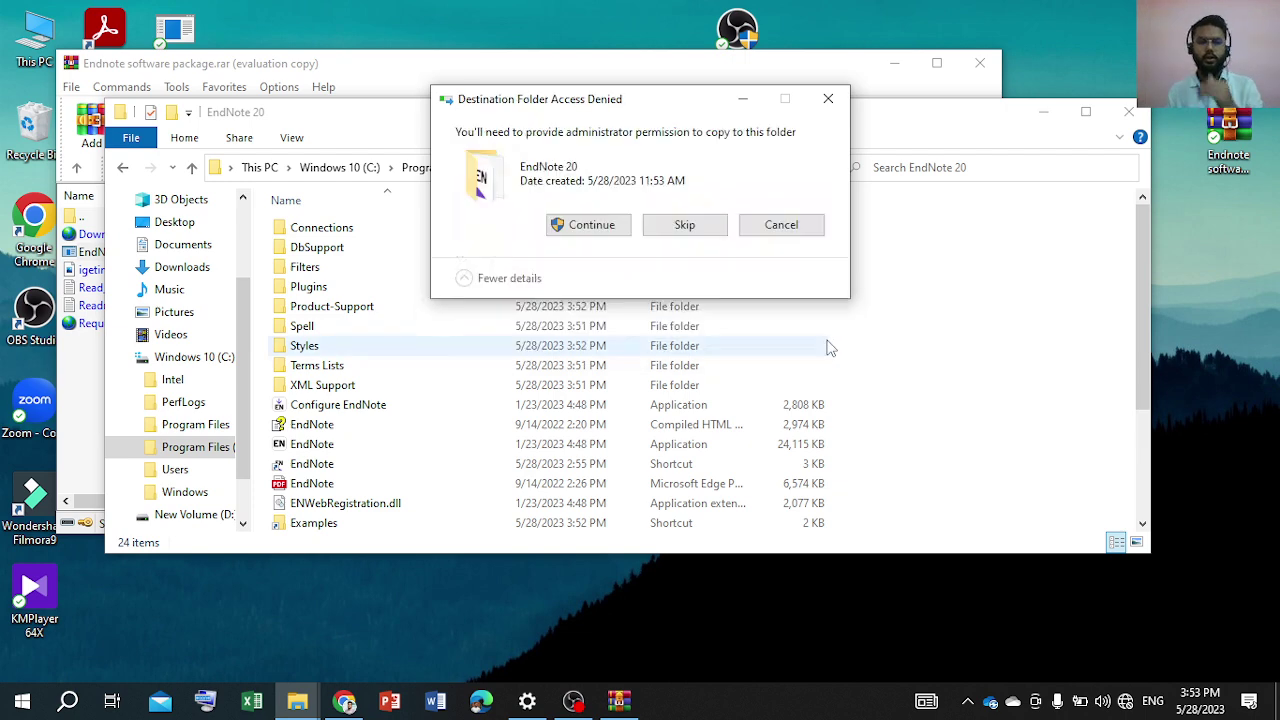
{"action": "left_click", "coordinate": [620, 225]}
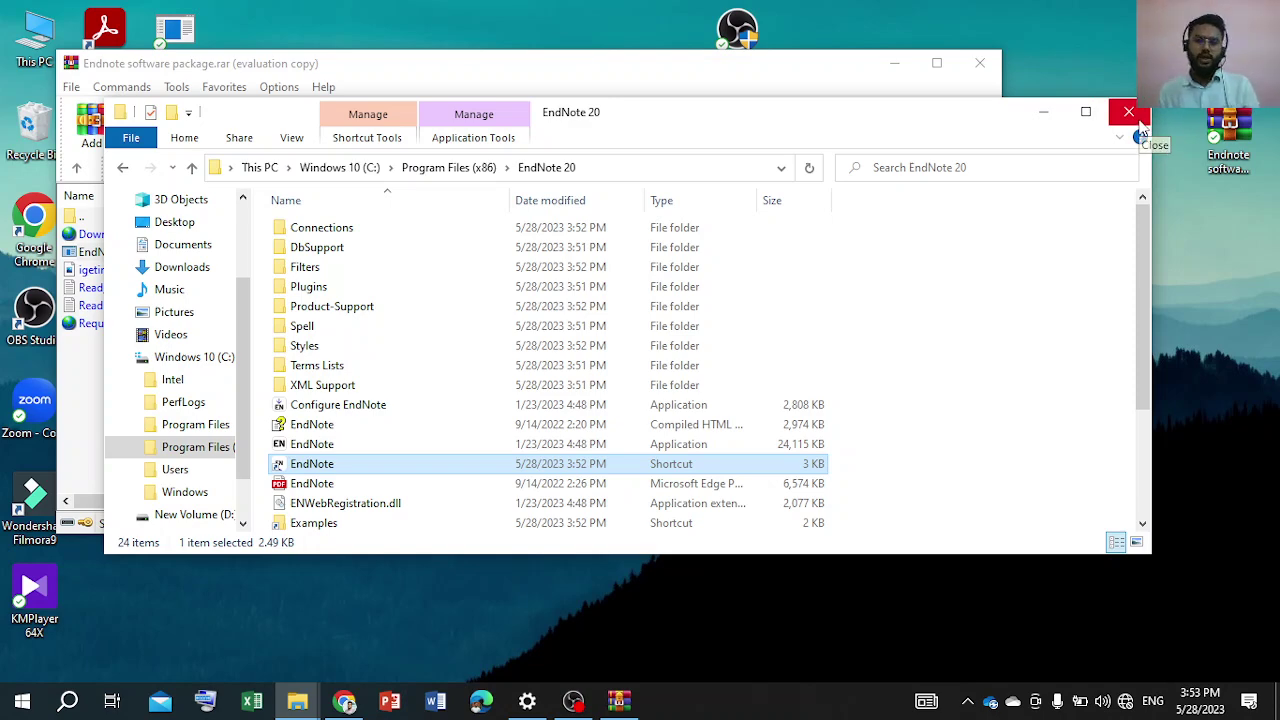
{"action": "left_click", "coordinate": [1136, 116]}
{"action": "left_click", "coordinate": [980, 63]}
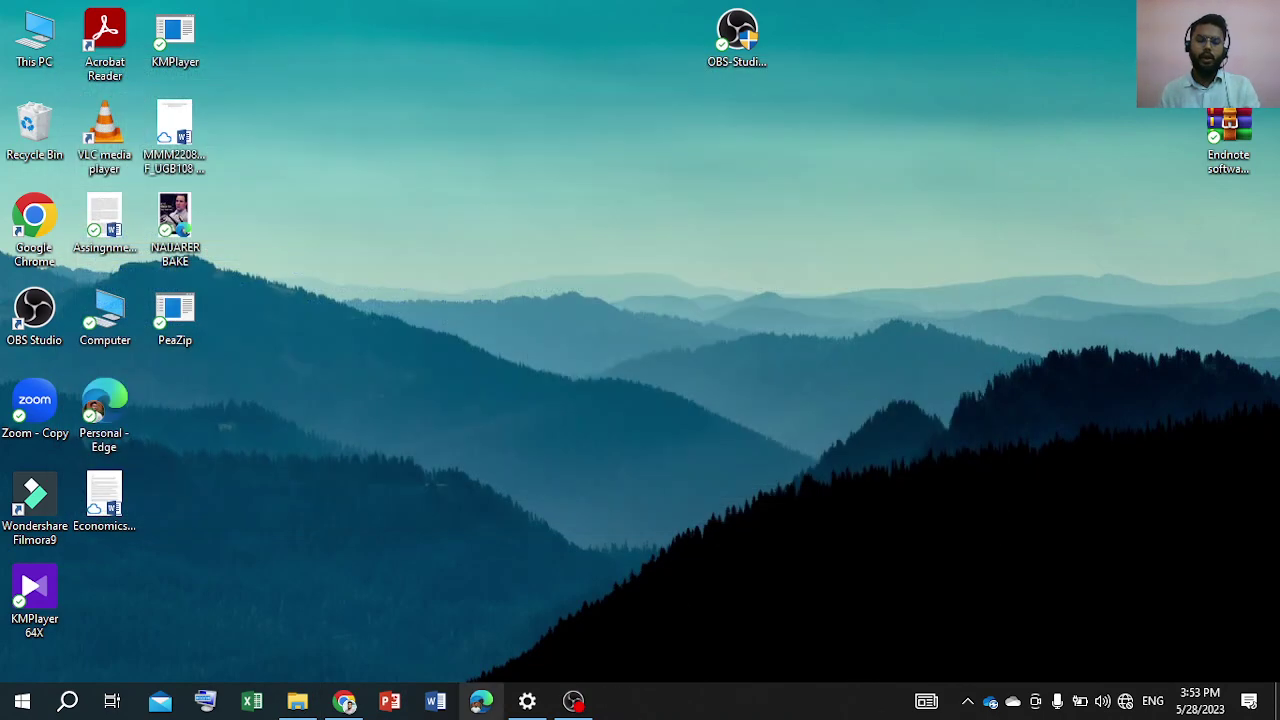
Switch to Word, create a blank document and maximize its window.
{"action": "left_click", "coordinate": [436, 702]}
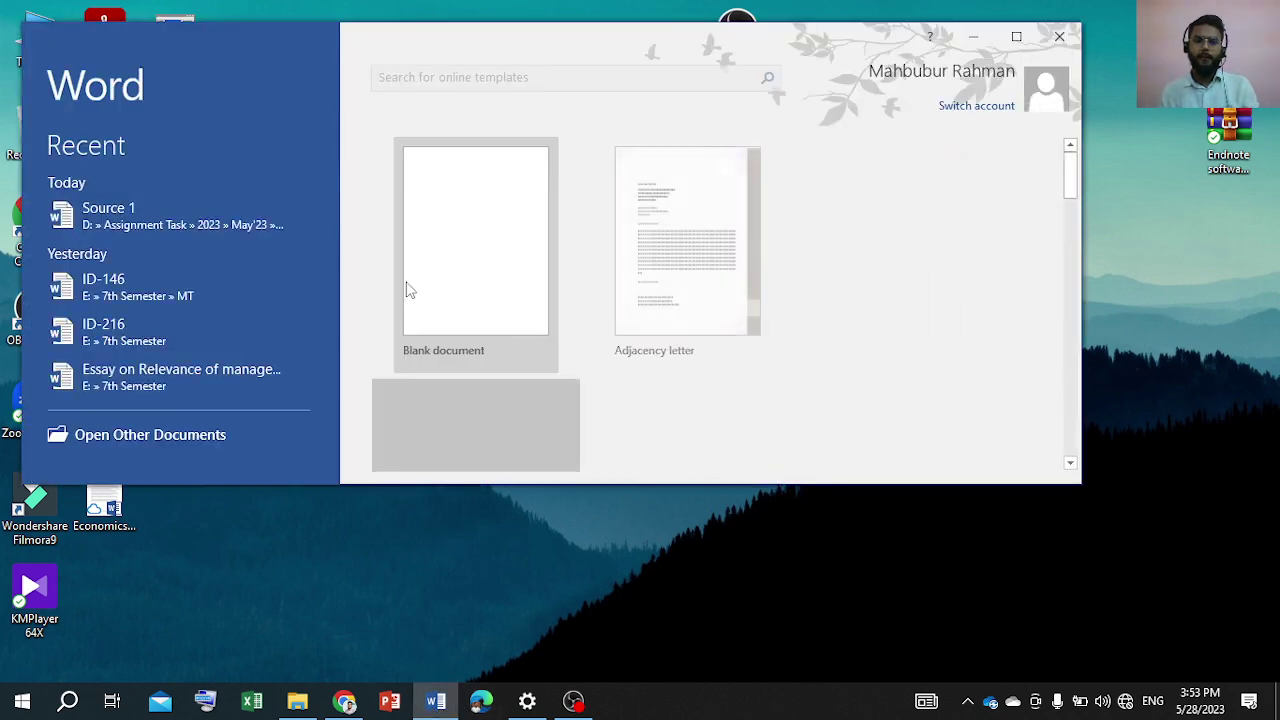
{"action": "left_click", "coordinate": [454, 214]}
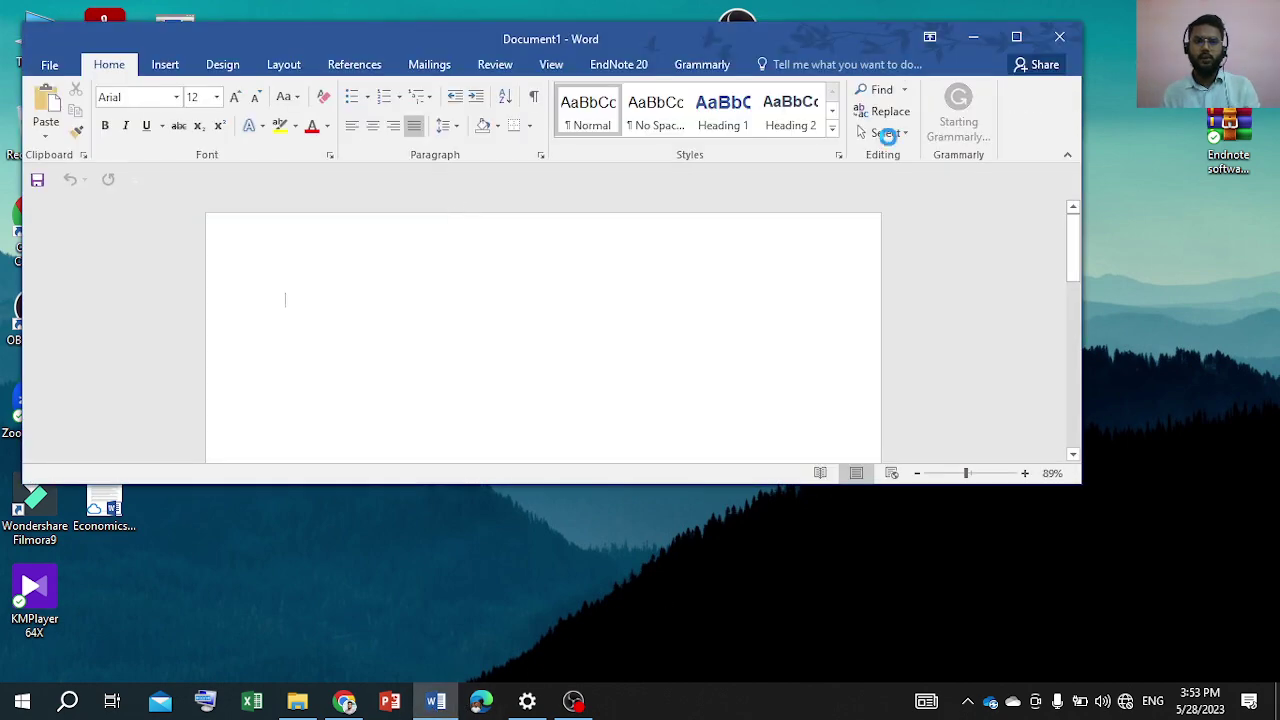
{"action": "left_click", "coordinate": [1016, 37]}
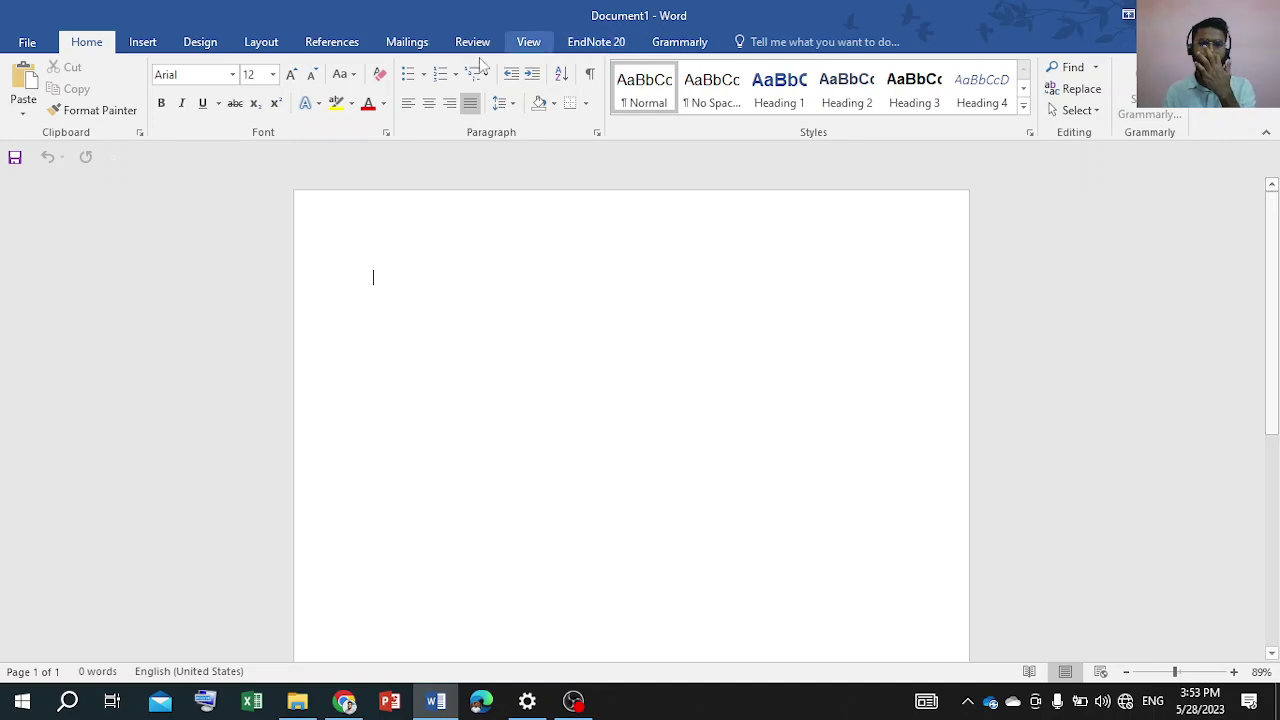
Make sure the EndNote Cite While You Write COM add-in is enabled in Word, and bring up EndNote's reference library selection.
{"action": "left_click", "coordinate": [29, 40]}
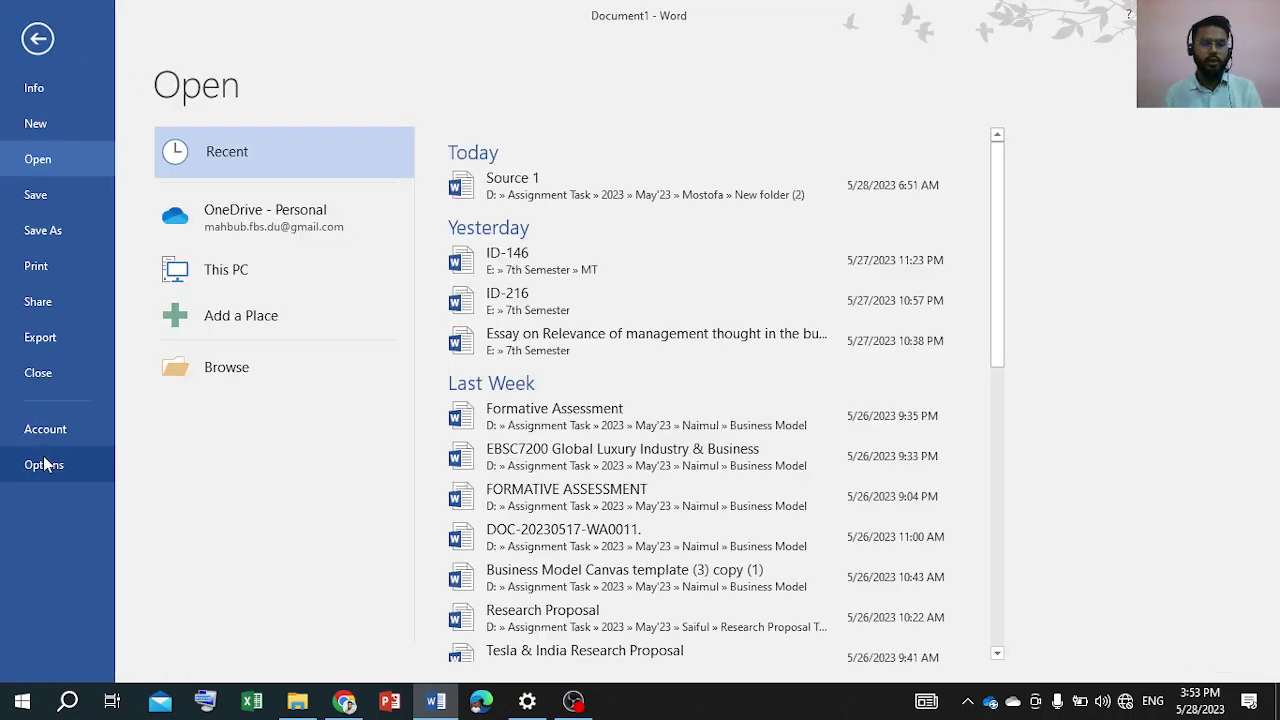
{"action": "left_click", "coordinate": [45, 463]}
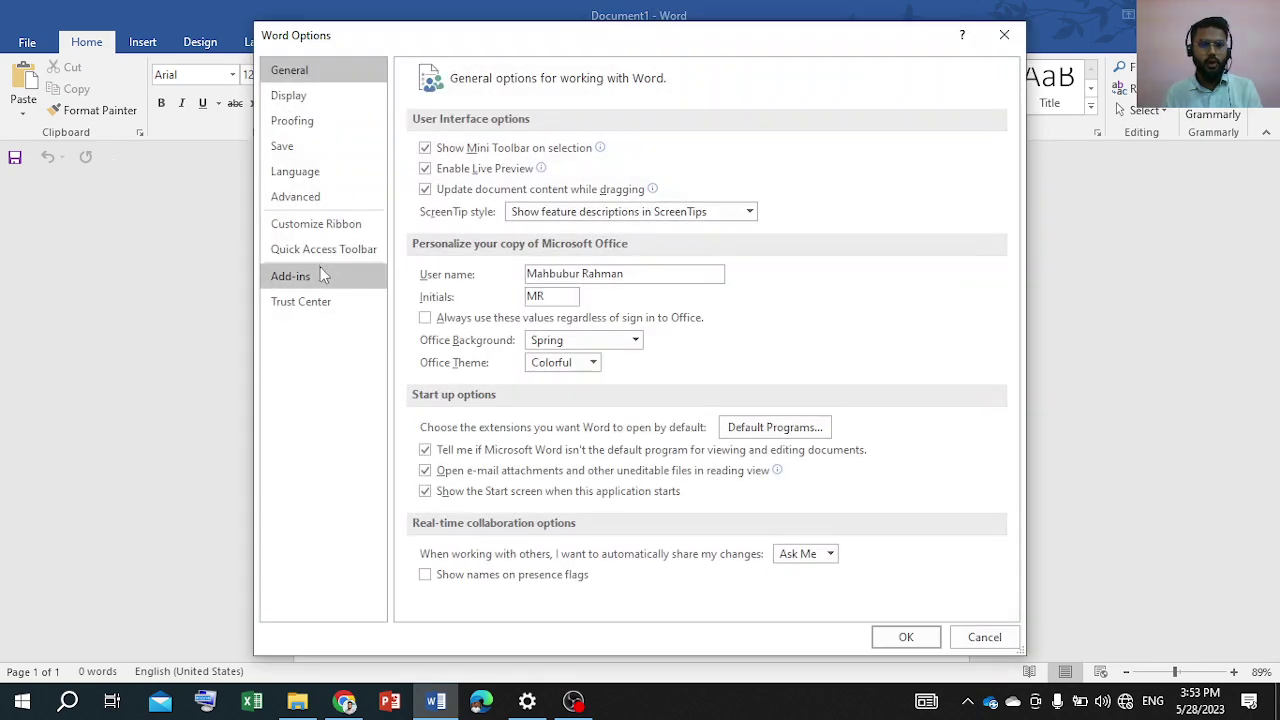
{"action": "left_click", "coordinate": [319, 268]}
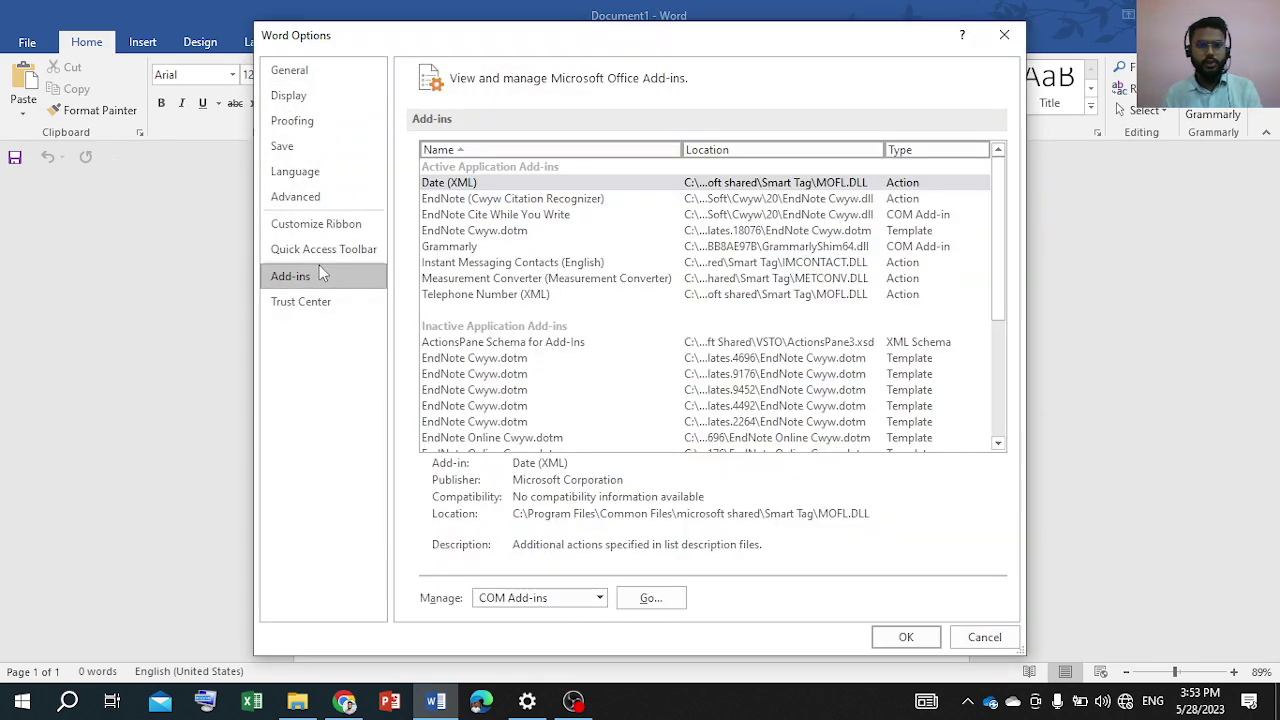
{"action": "left_click", "coordinate": [668, 589]}
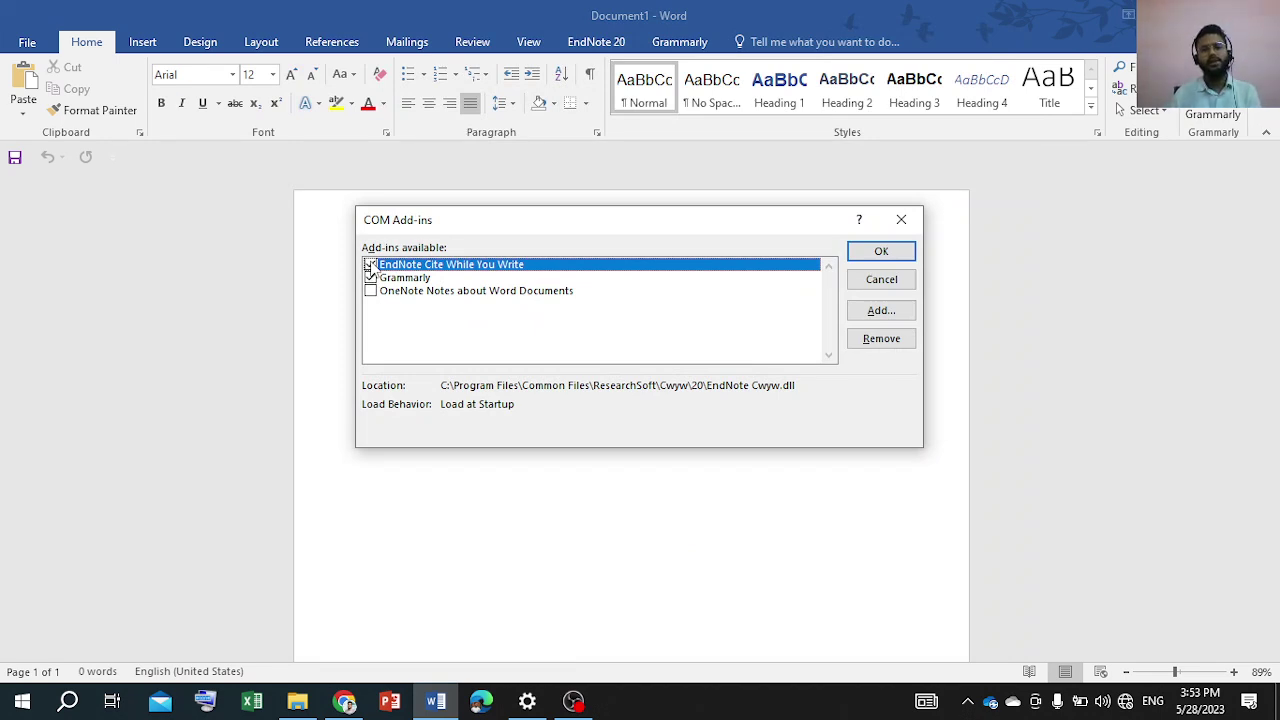
{"action": "left_click", "coordinate": [881, 251]}
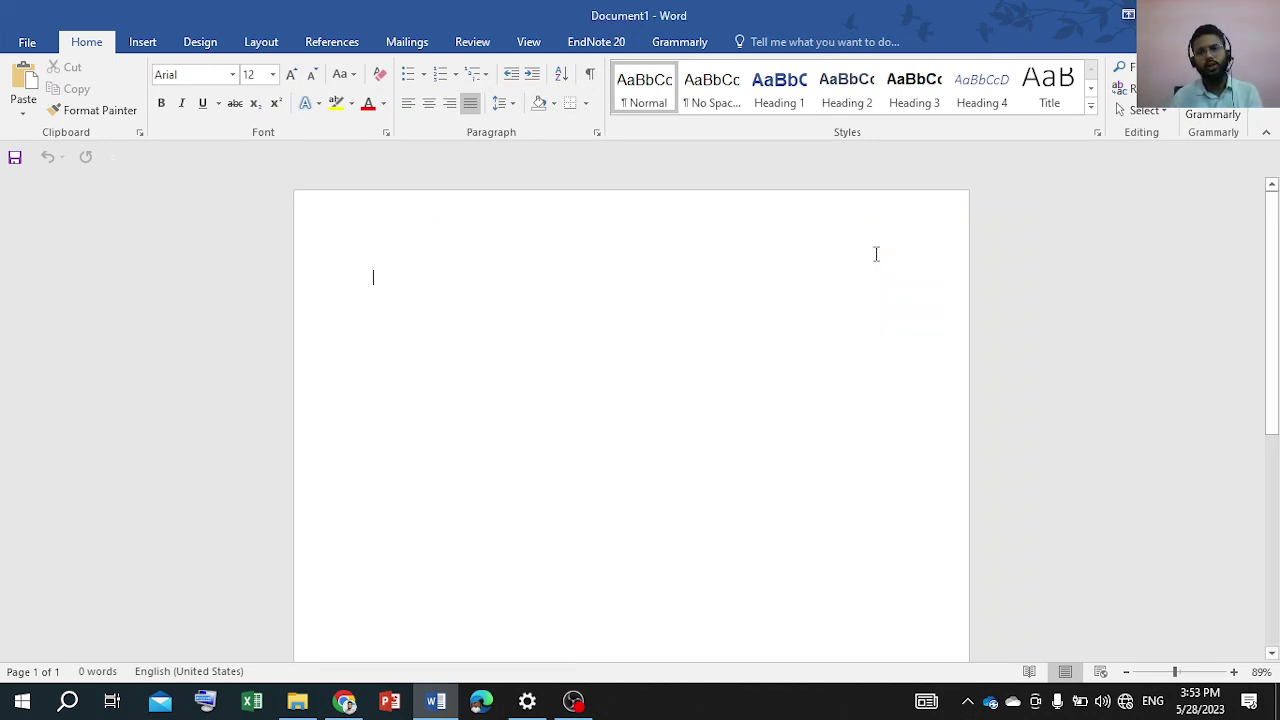
{"action": "left_click", "coordinate": [612, 43]}
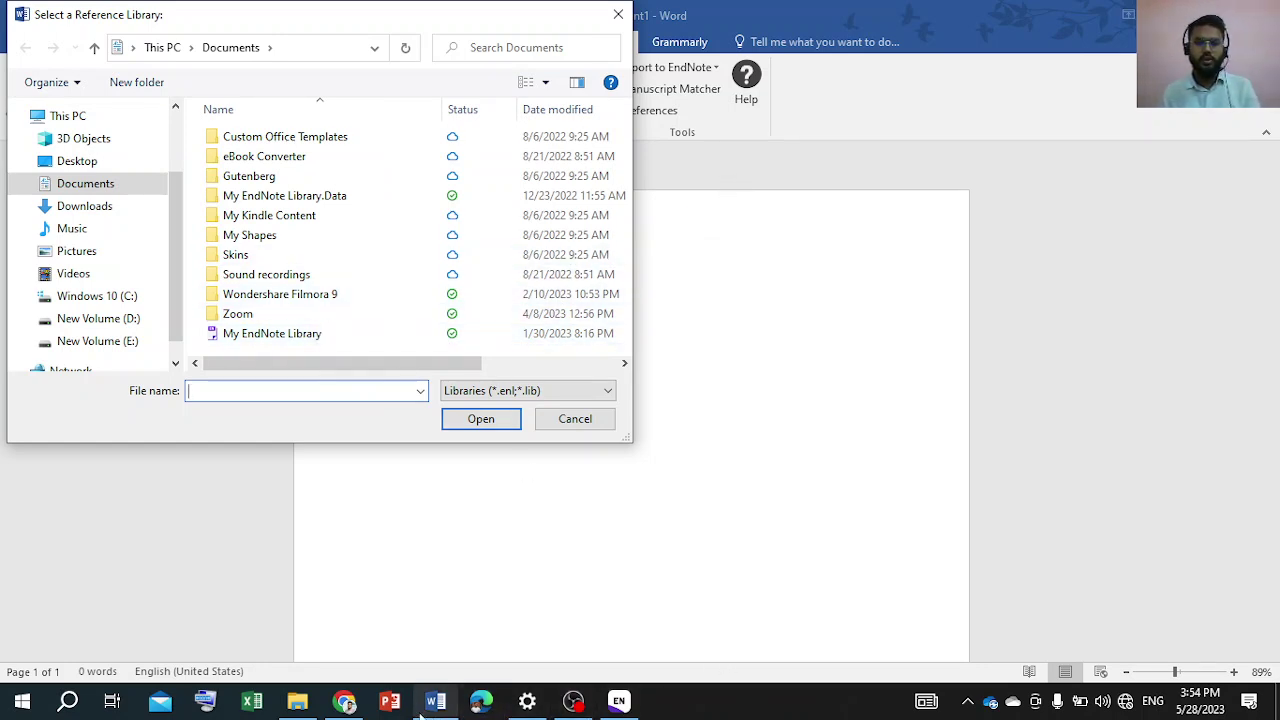
Switch to Chrome and open Google Scholar in a new browser tab.
{"action": "left_click", "coordinate": [350, 703]}
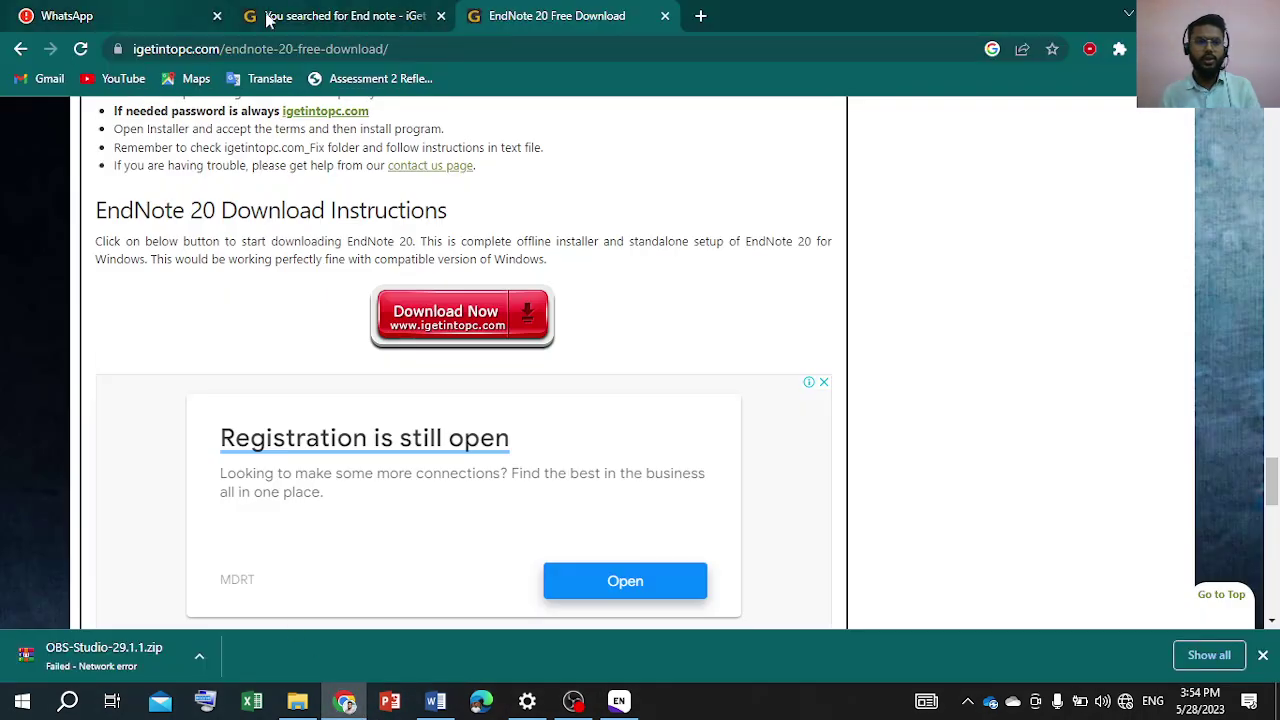
{"action": "left_click", "coordinate": [700, 16]}
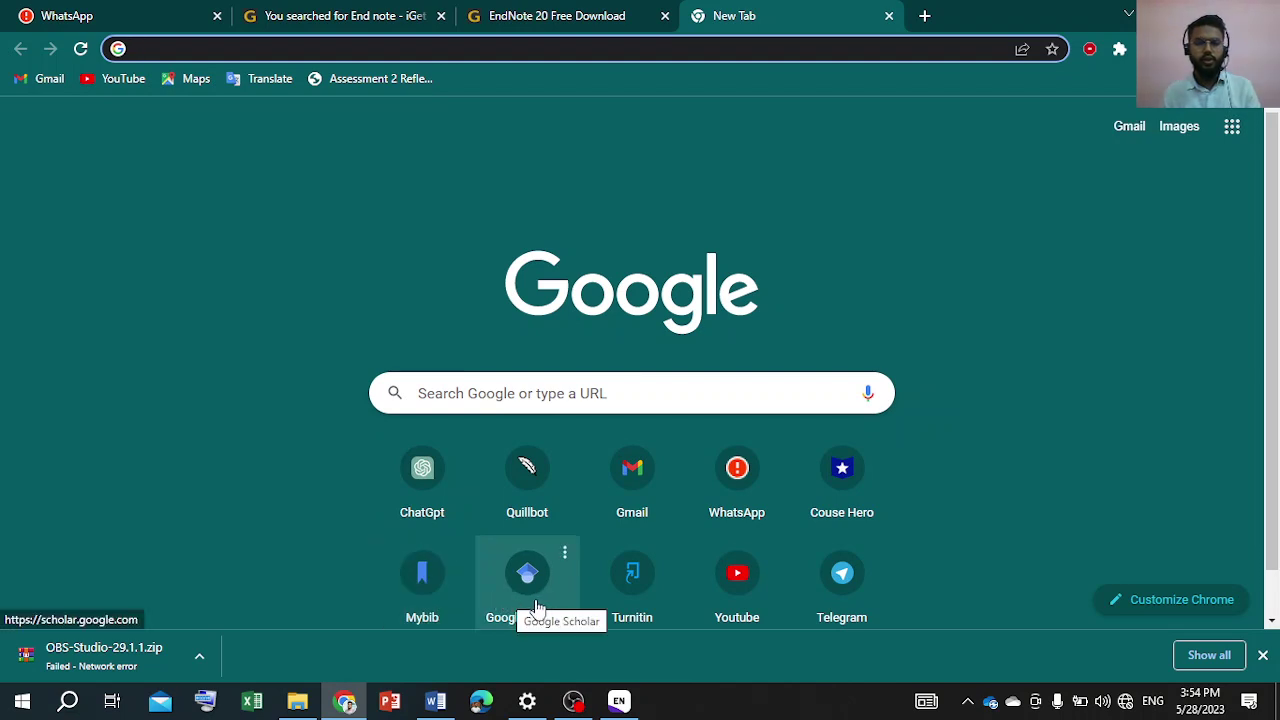
{"action": "left_click", "coordinate": [520, 604]}
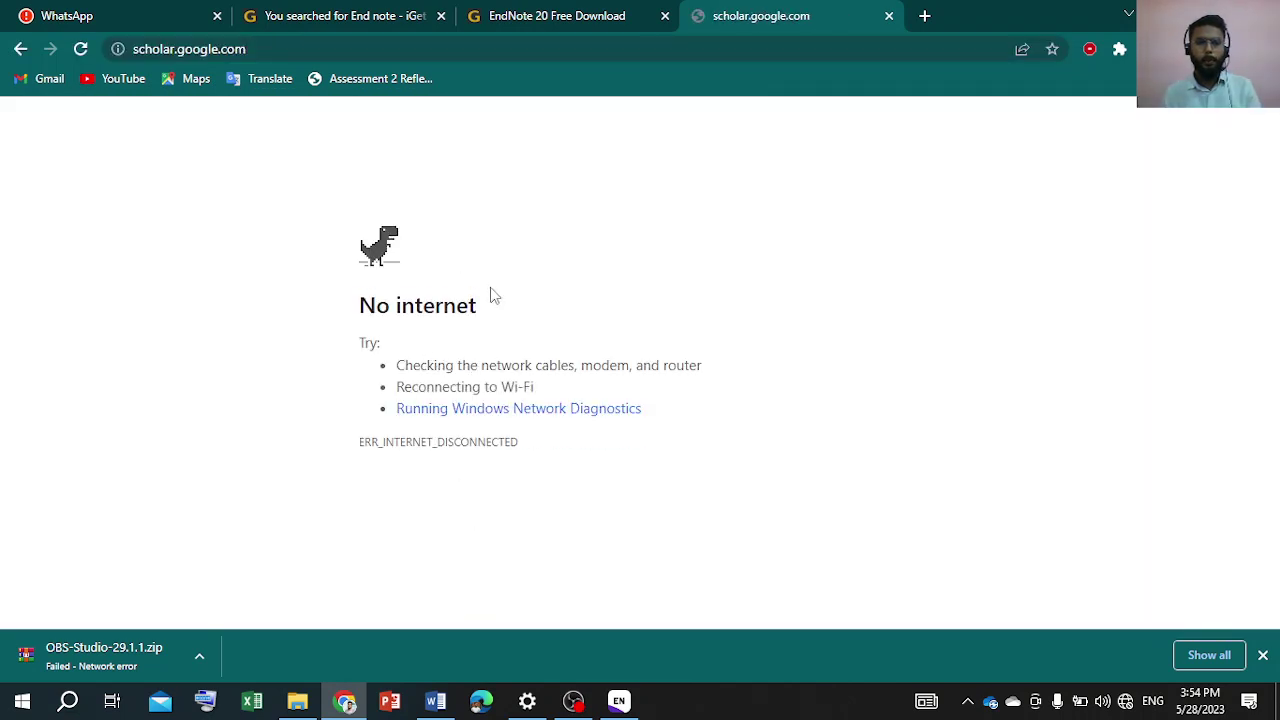
Turn Wi-Fi back on and reload the Google Scholar page.
{"action": "left_click", "coordinate": [1125, 701]}
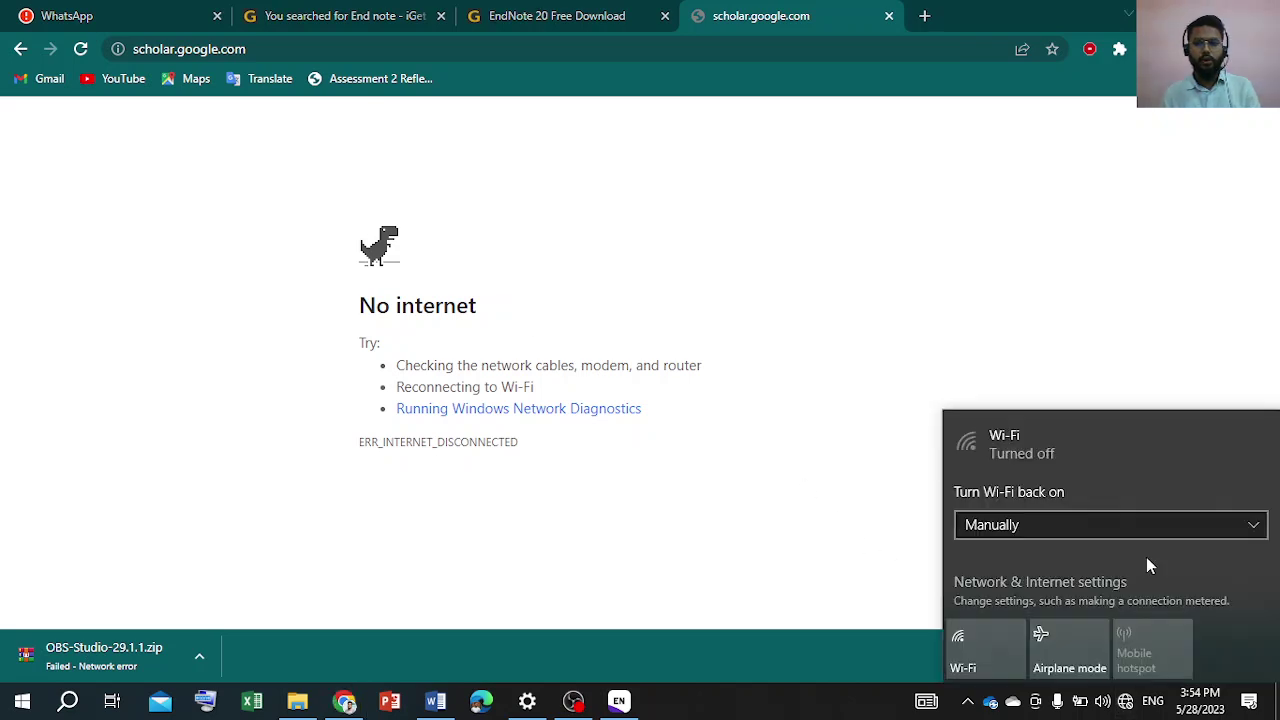
{"action": "left_click", "coordinate": [976, 651]}
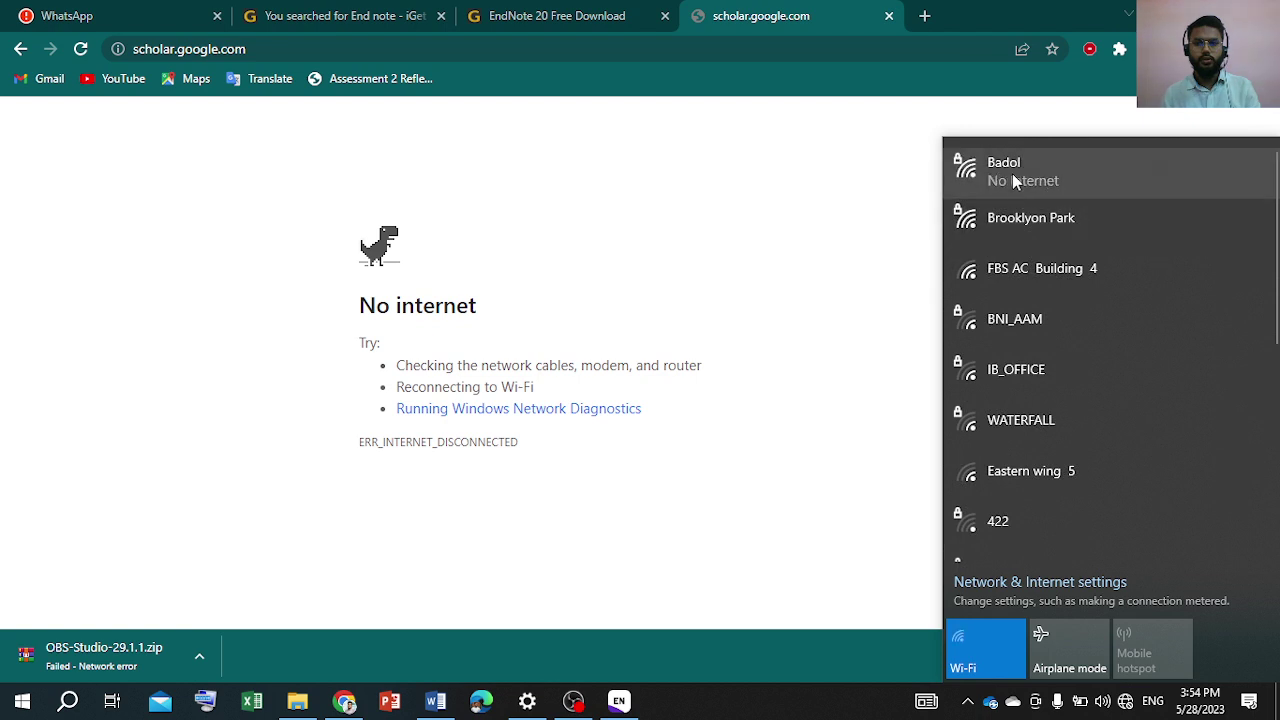
{"action": "left_click", "coordinate": [664, 233]}
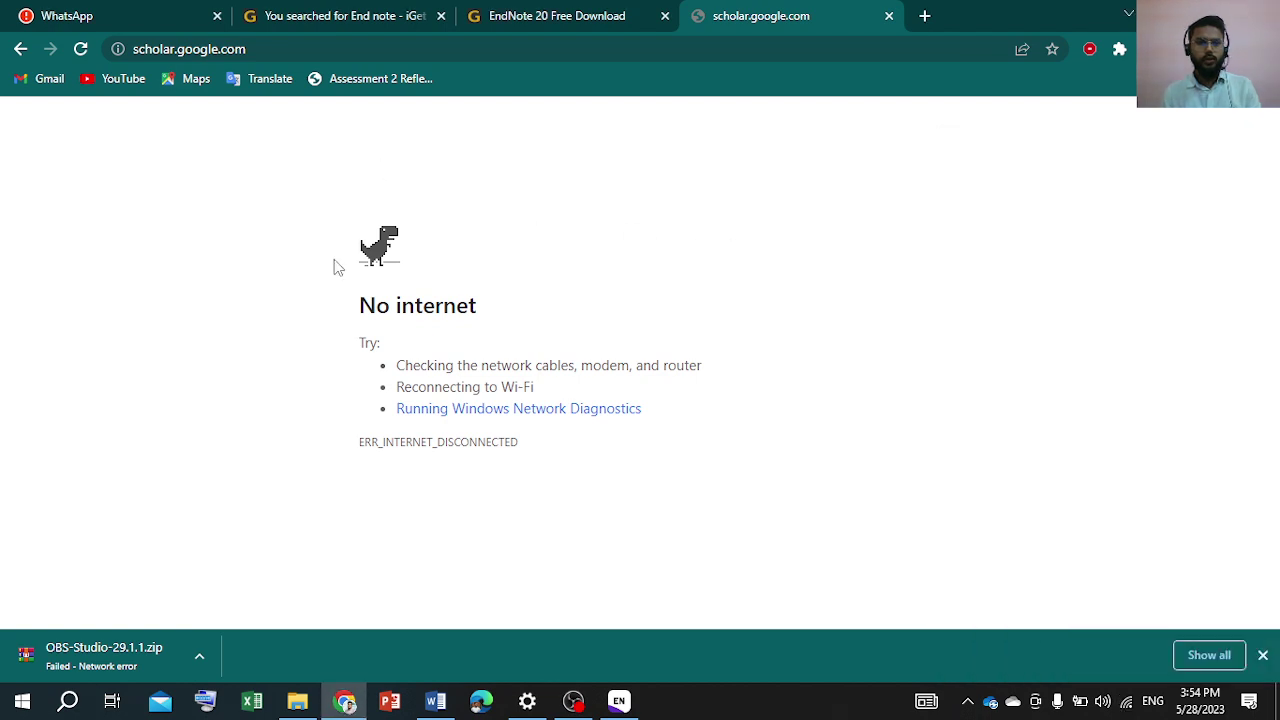
{"action": "left_click", "coordinate": [80, 49]}
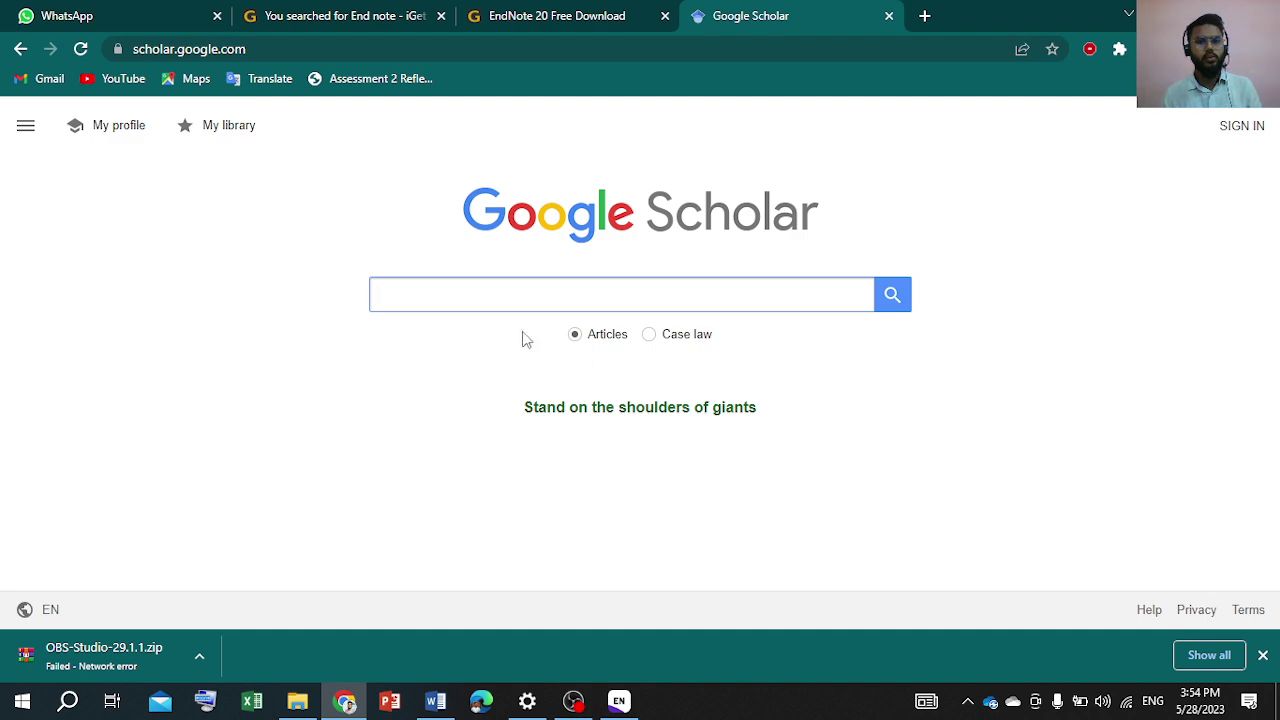
Search Google Scholar for "Supply Chain Management" and save the first result's EndNote citation as scholar (3) in Downloads.
{"action": "left_click", "coordinate": [465, 296]}
{"action": "left_click", "coordinate": [482, 322]}
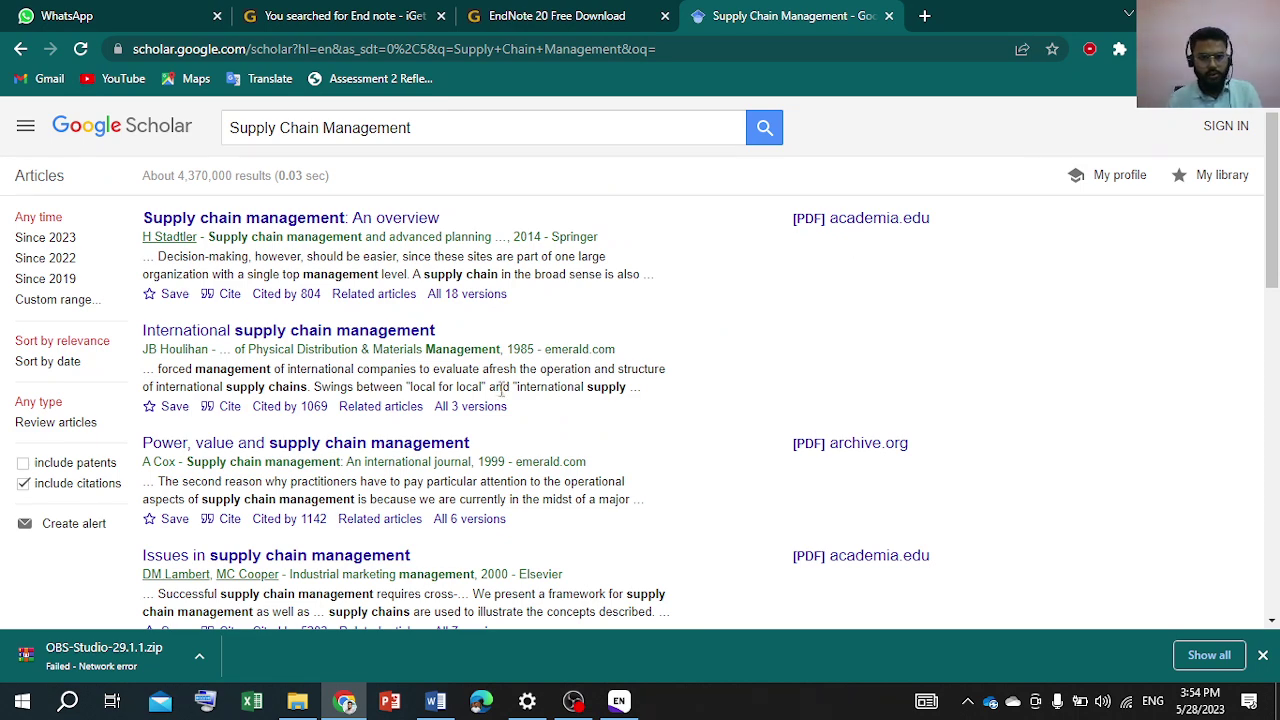
{"action": "left_click", "coordinate": [222, 294]}
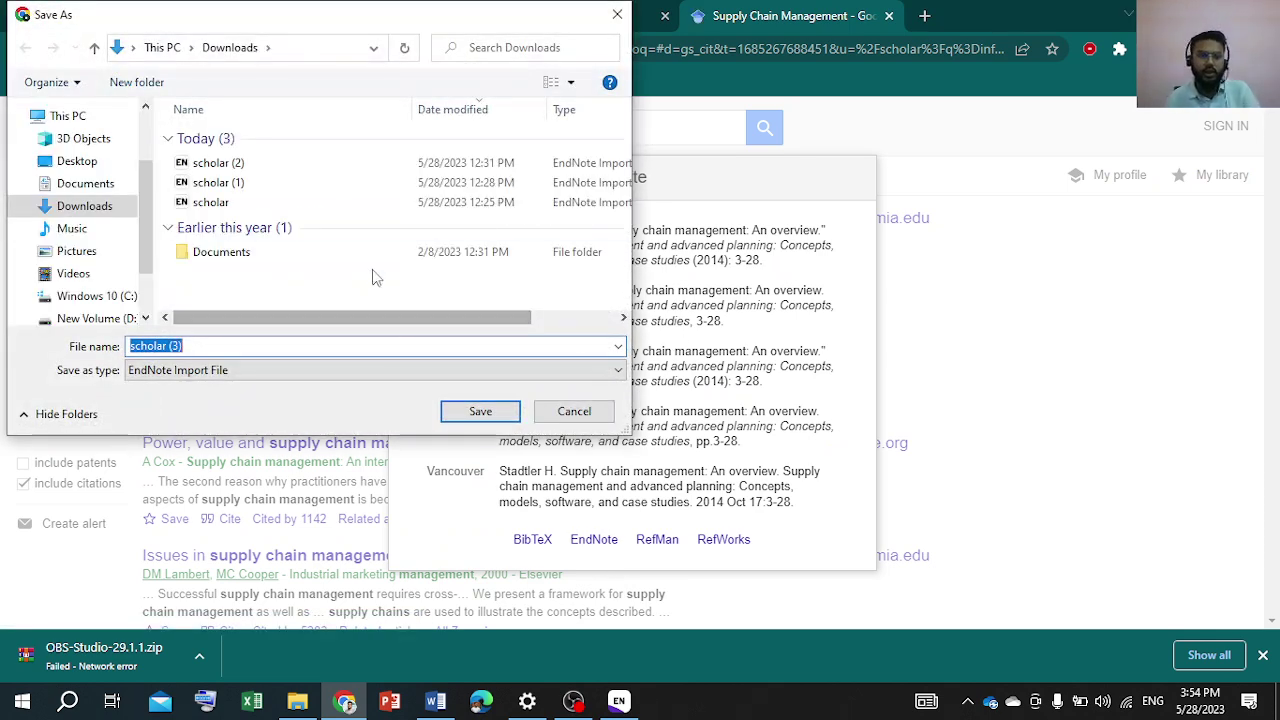
{"action": "scroll", "coordinate": [371, 277], "scroll_direction": "right", "scroll_amount": 2}
{"action": "scroll", "coordinate": [346, 274], "scroll_direction": "left", "scroll_amount": 2}
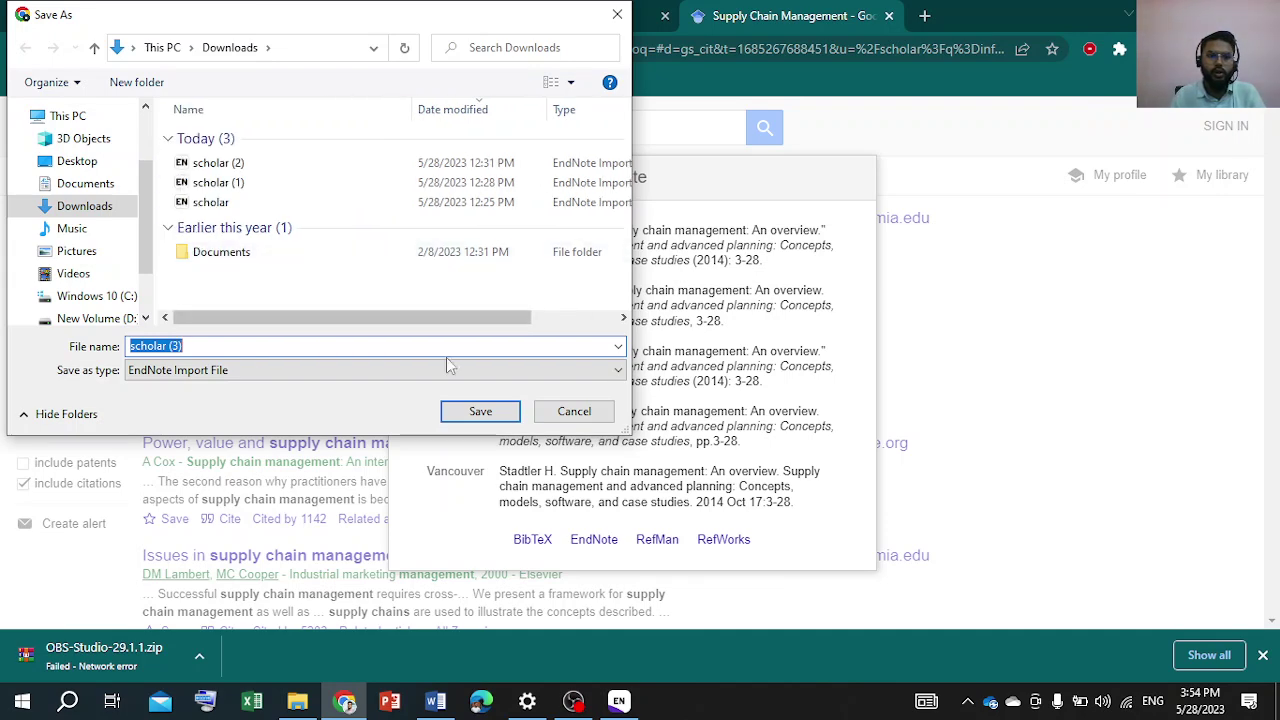
{"action": "left_click", "coordinate": [480, 410]}
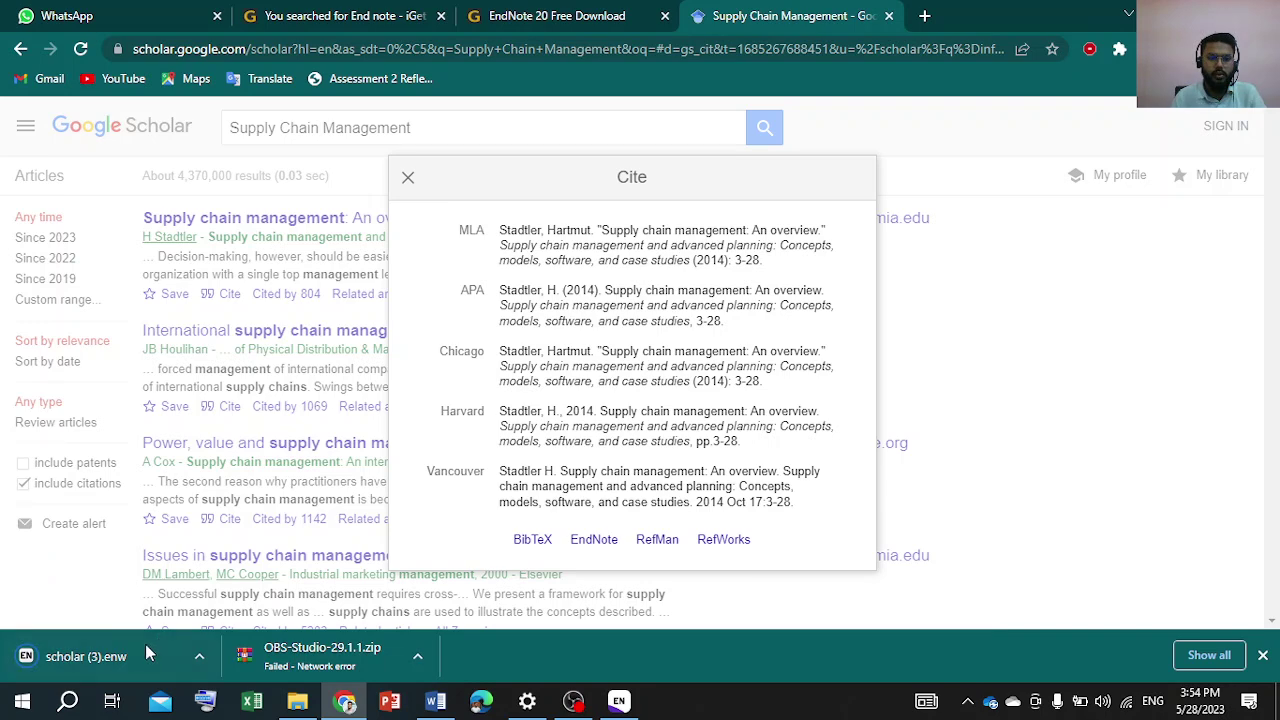
Import scholar (3).enw into My EndNote Library, declining activation of the full version, and return to Word.
{"action": "left_click", "coordinate": [113, 657]}
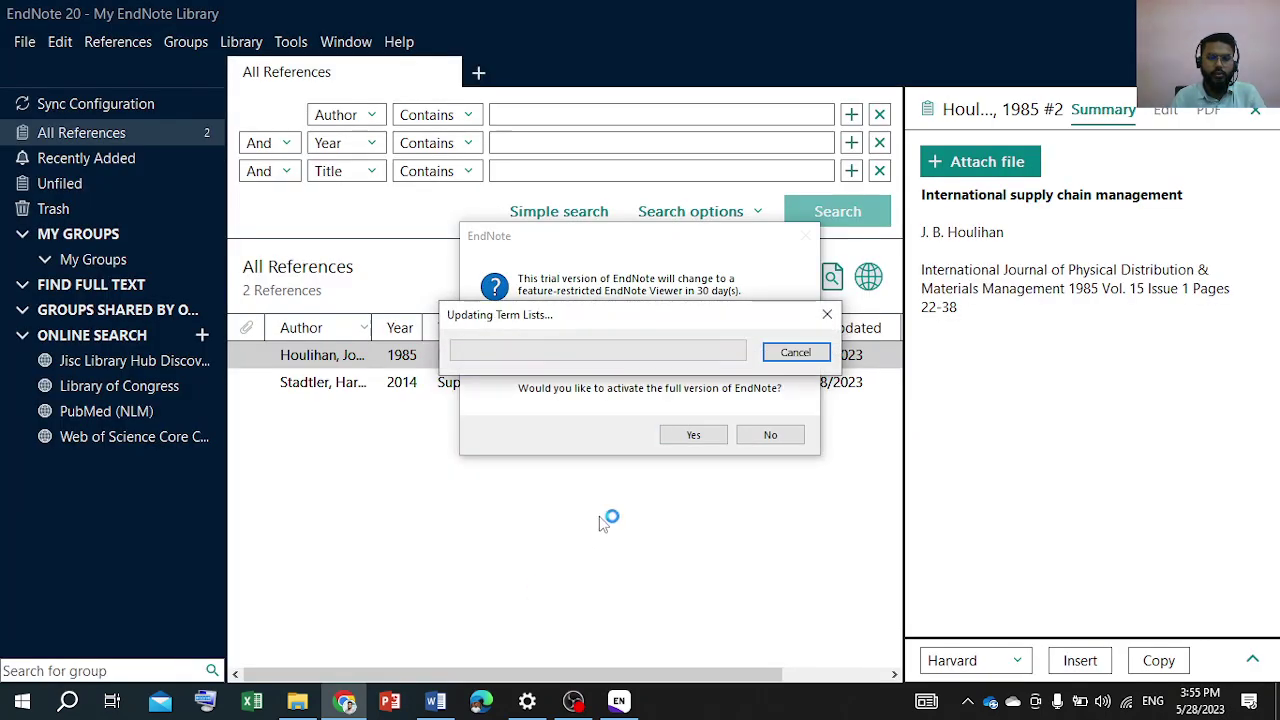
{"action": "left_click", "coordinate": [776, 434]}
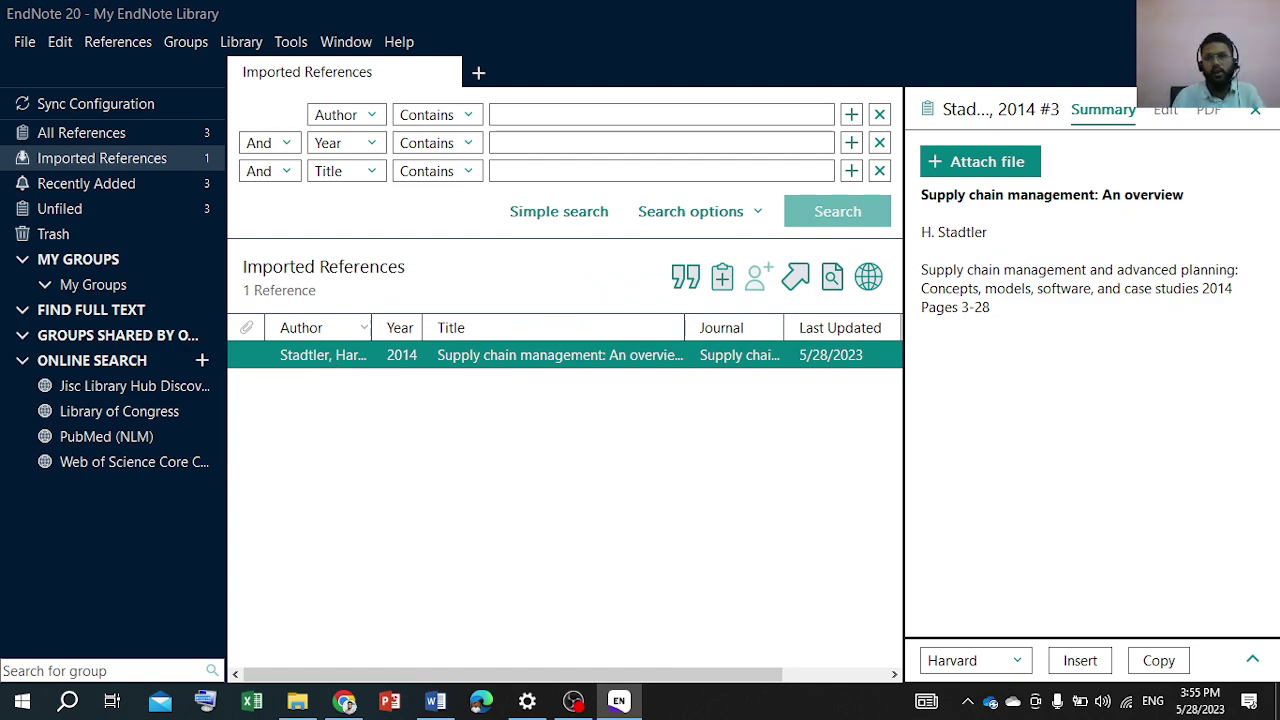
{"action": "left_click", "coordinate": [1165, 14]}
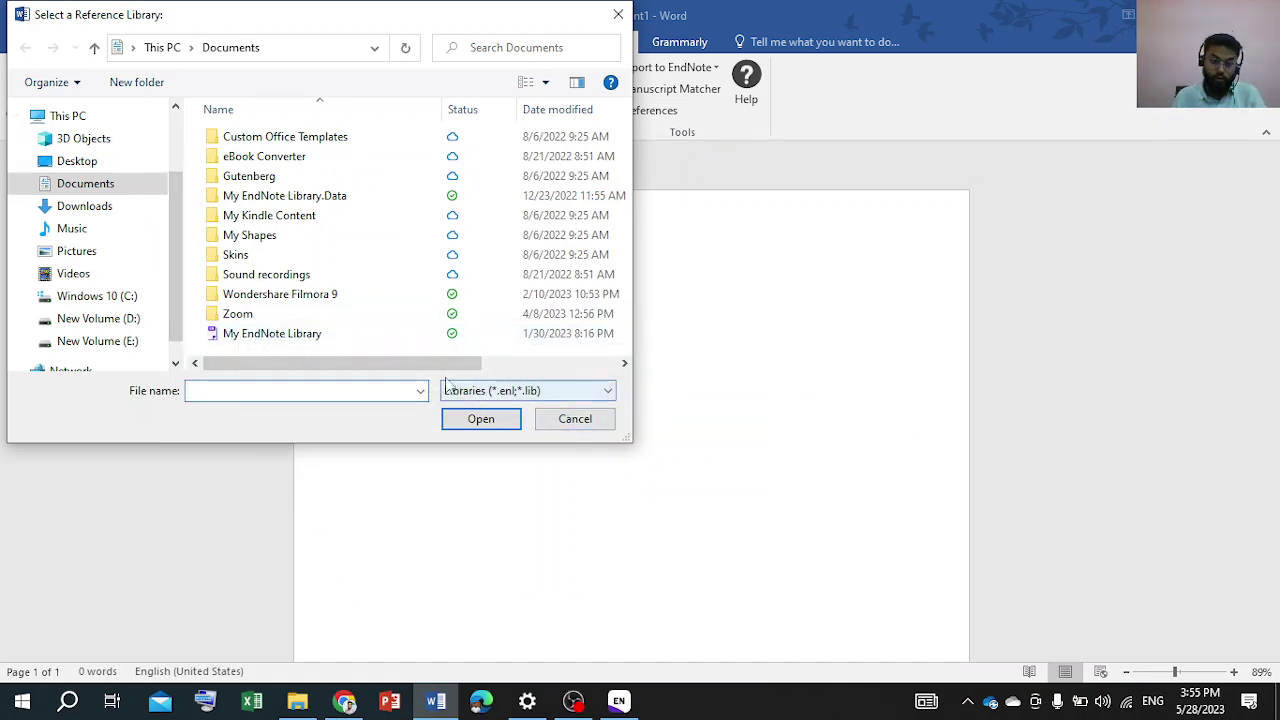
Open My EndNote Library from the Documents folder as the reference library for Word.
{"action": "left_click", "coordinate": [358, 337]}
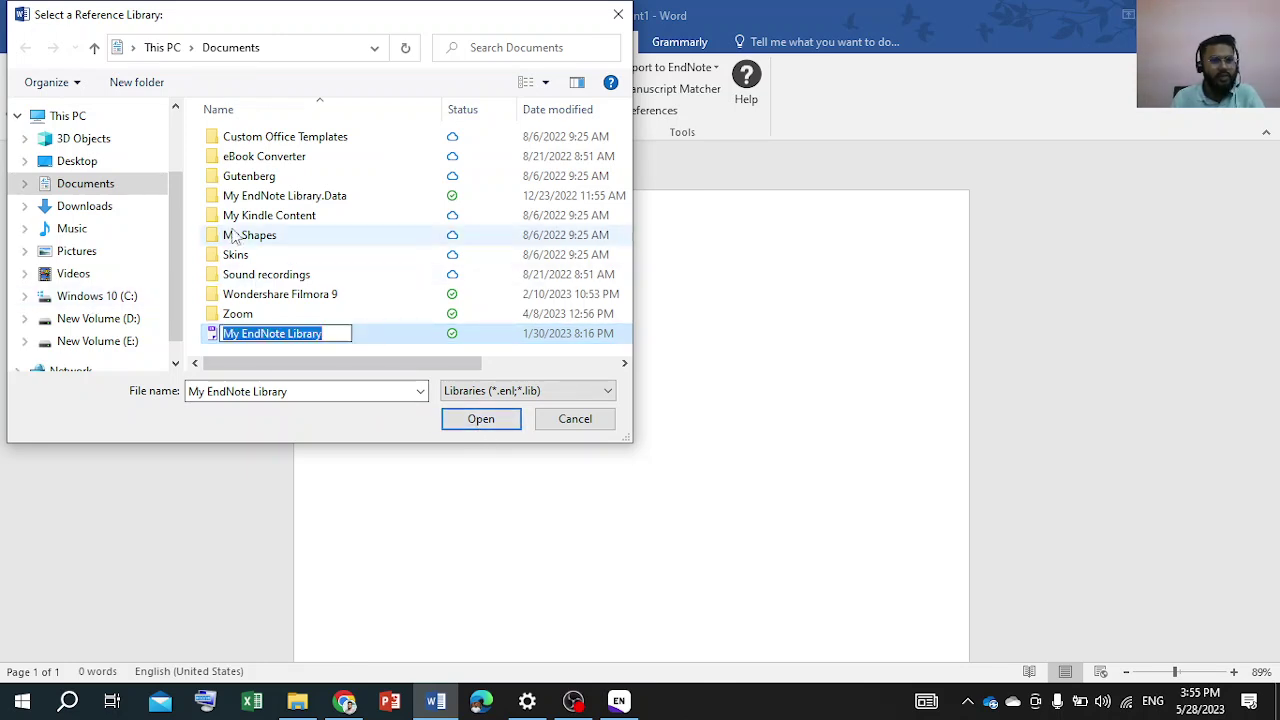
{"action": "left_click", "coordinate": [481, 420]}
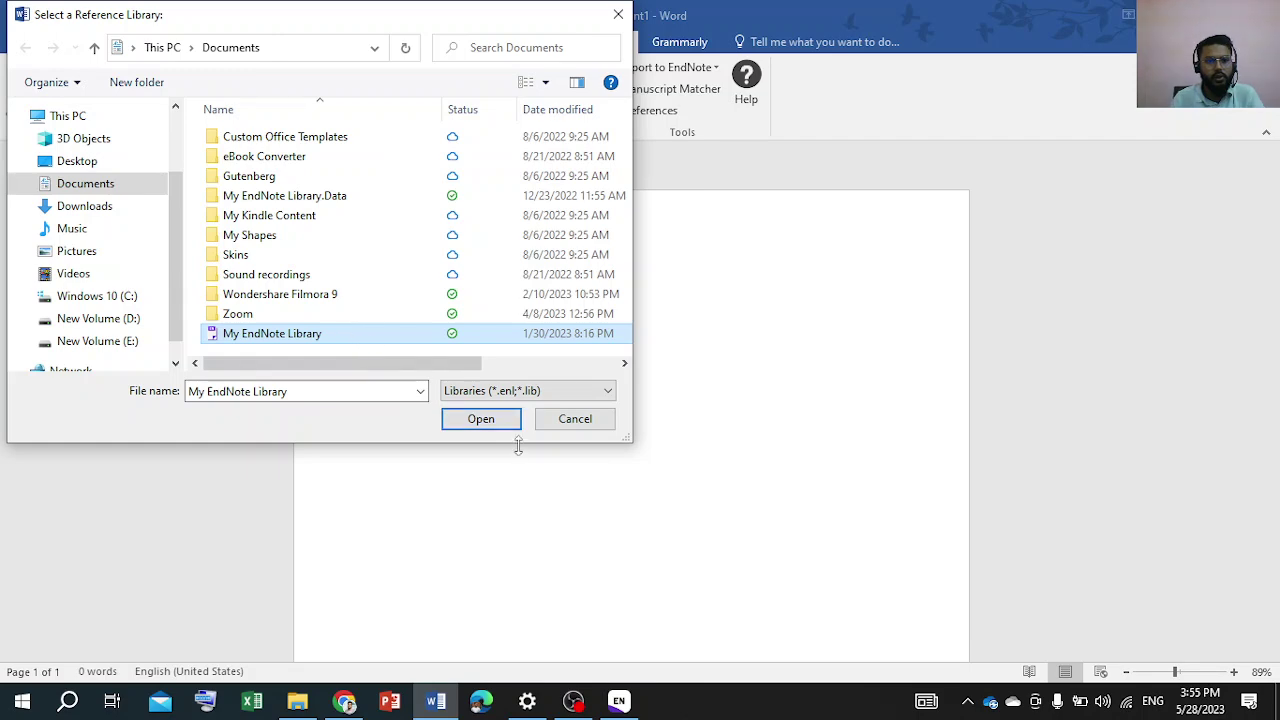
{"action": "left_click", "coordinate": [481, 420]}
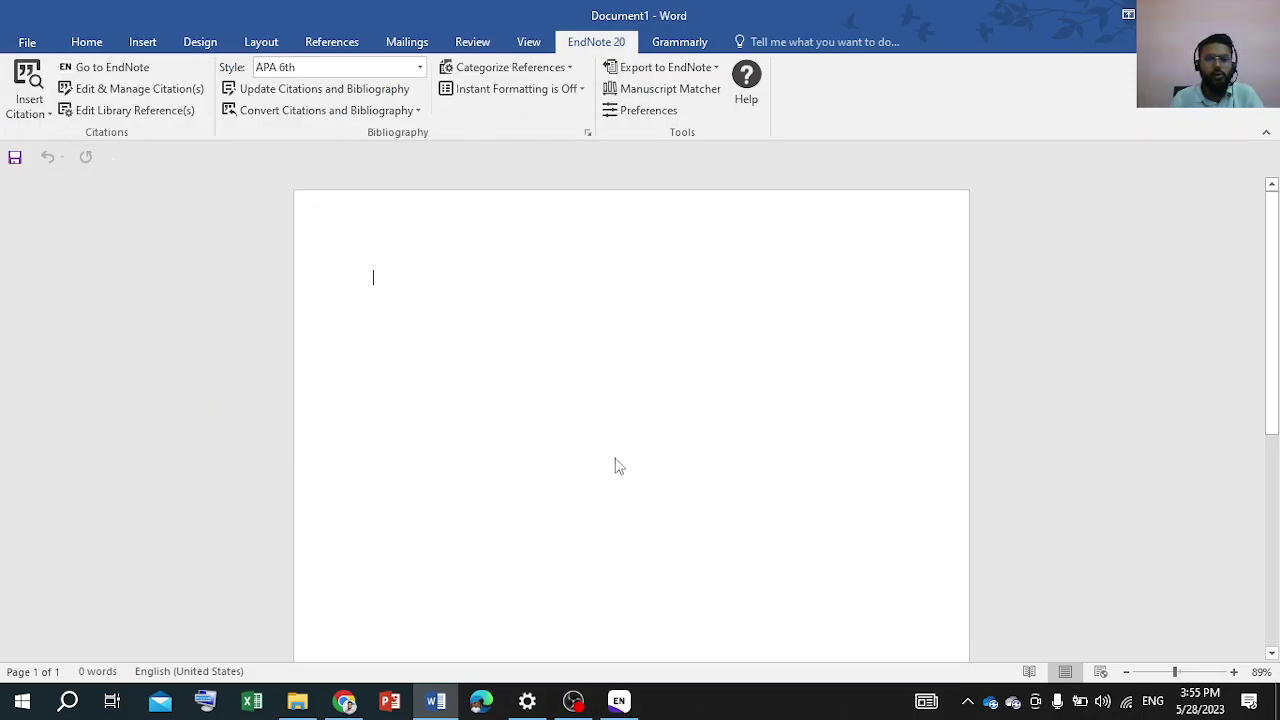
Insert a citation of "Bangladesh RMG Supply Chain Vulnerabilities To Disruption Beyond Covid-19" from the EndNote library into the document.
{"action": "left_click", "coordinate": [29, 78]}
{"action": "key", "text": "Return"}
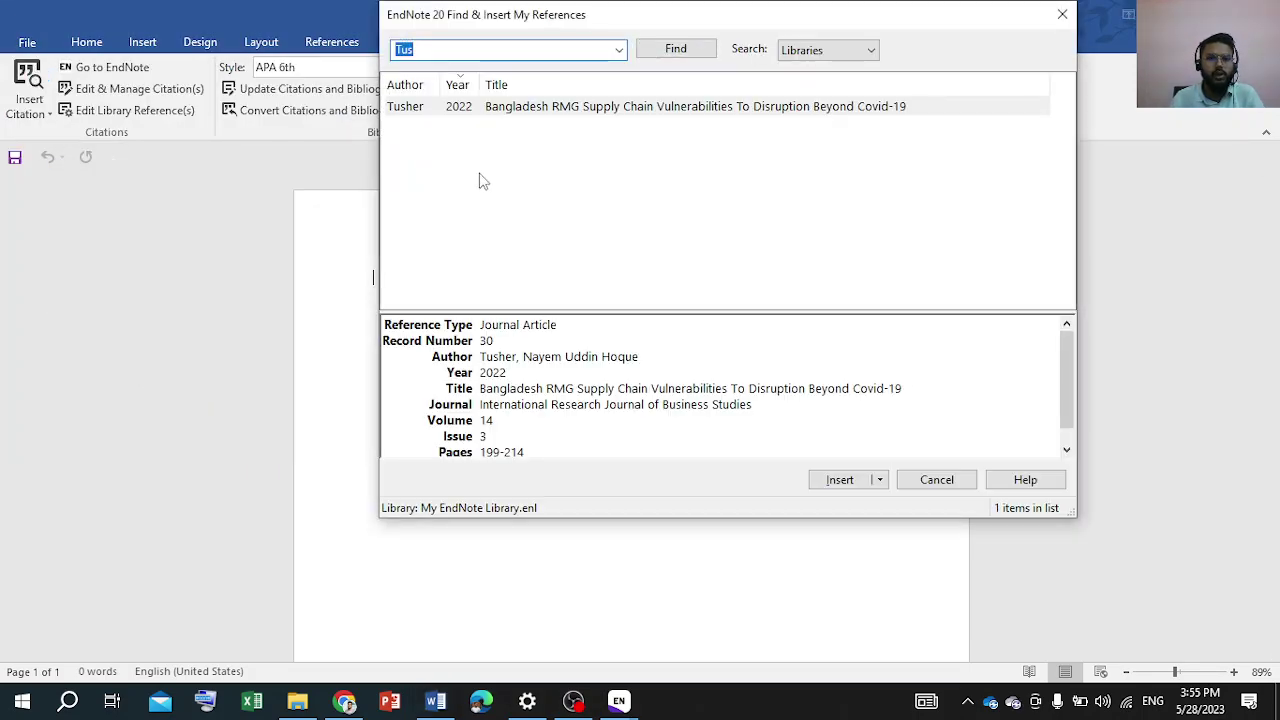
{"action": "left_click", "coordinate": [440, 111]}
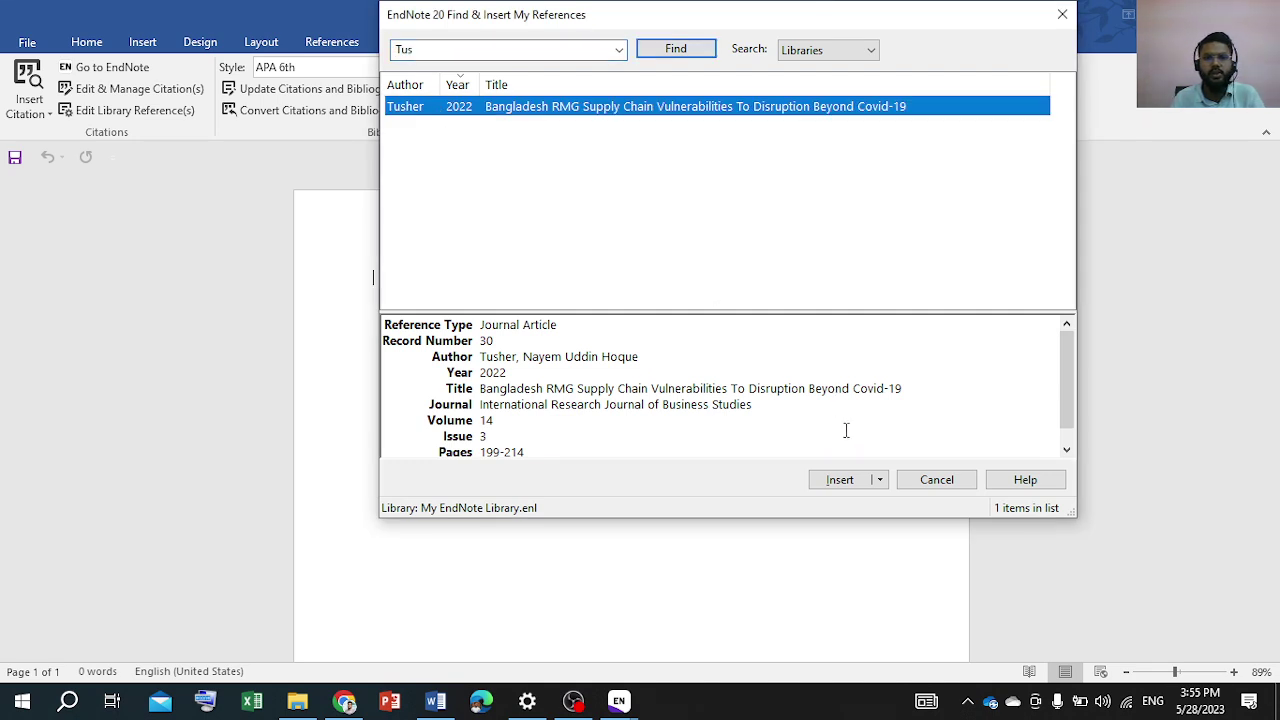
{"action": "left_click", "coordinate": [851, 481]}
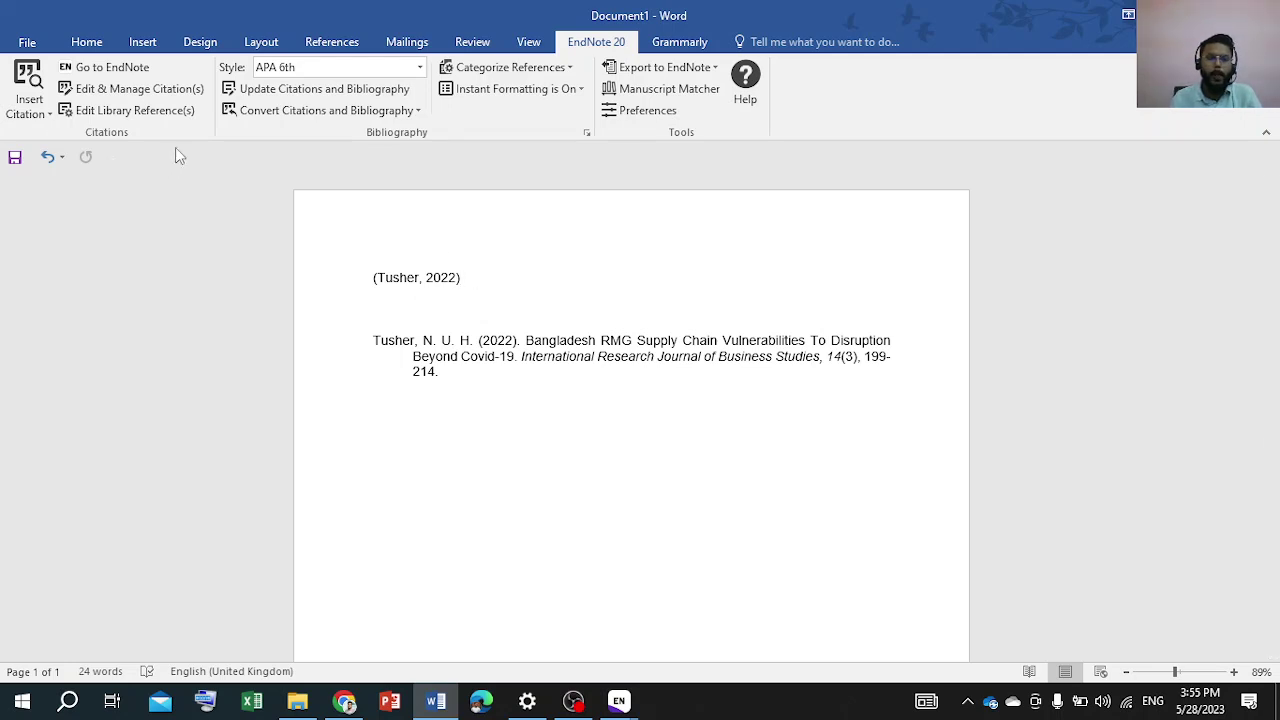
Try to insert the same Bangladesh RMG supply chain reference once more from the EndNote library.
{"action": "left_click", "coordinate": [29, 88]}
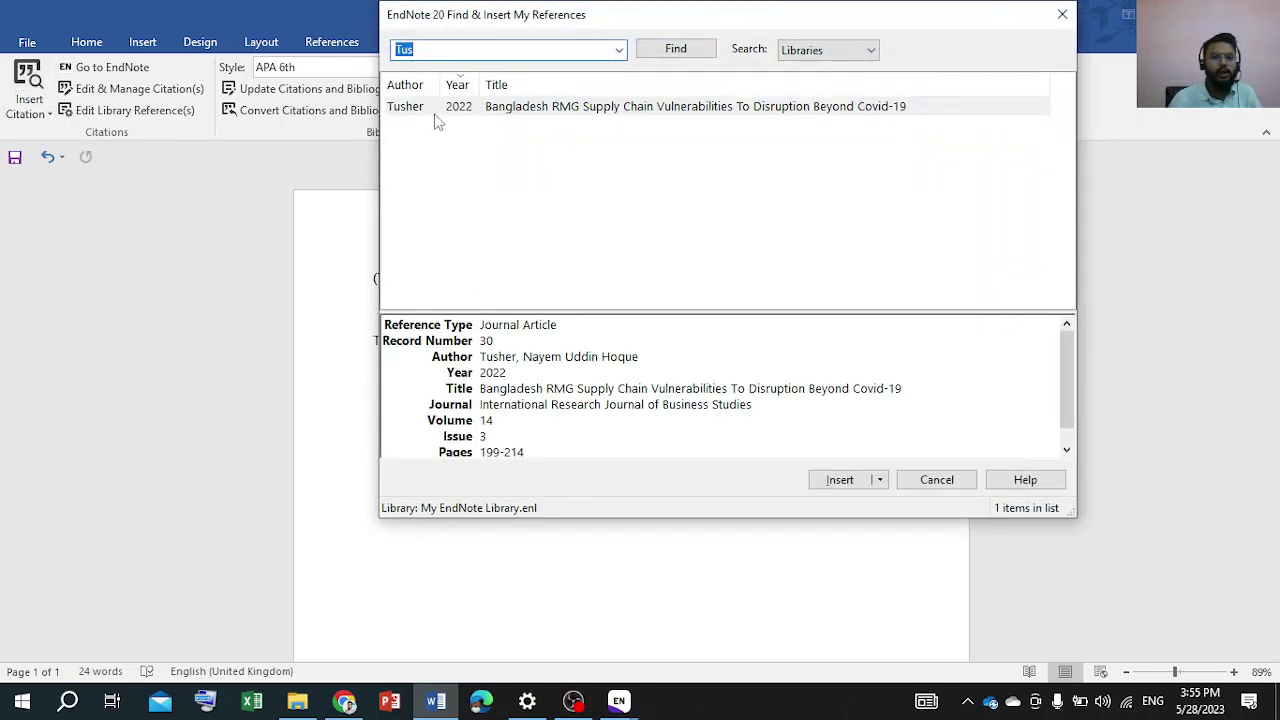
{"action": "key", "text": "Return"}
{"action": "left_click", "coordinate": [838, 480]}
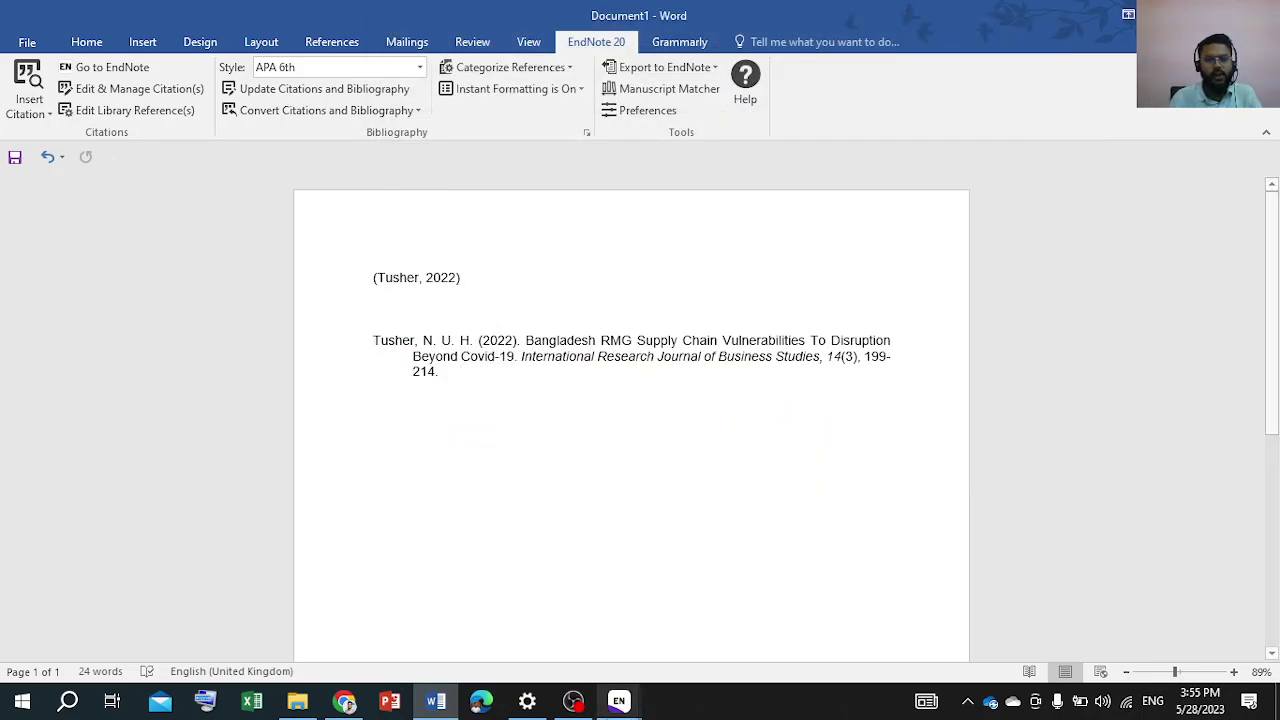
In Google Scholar, export the EndNote citation of "International supply chain management" as scholar (4) and import it into the EndNote library.
{"action": "left_click", "coordinate": [345, 703]}
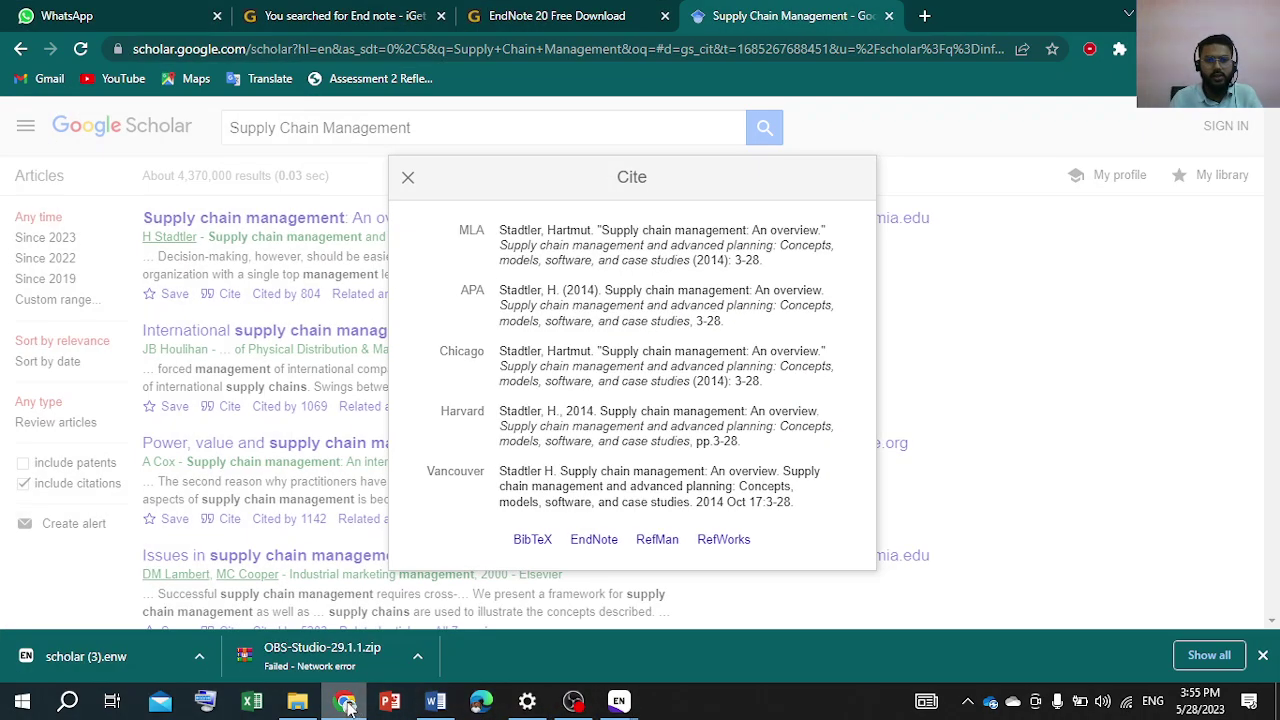
{"action": "left_click", "coordinate": [408, 180]}
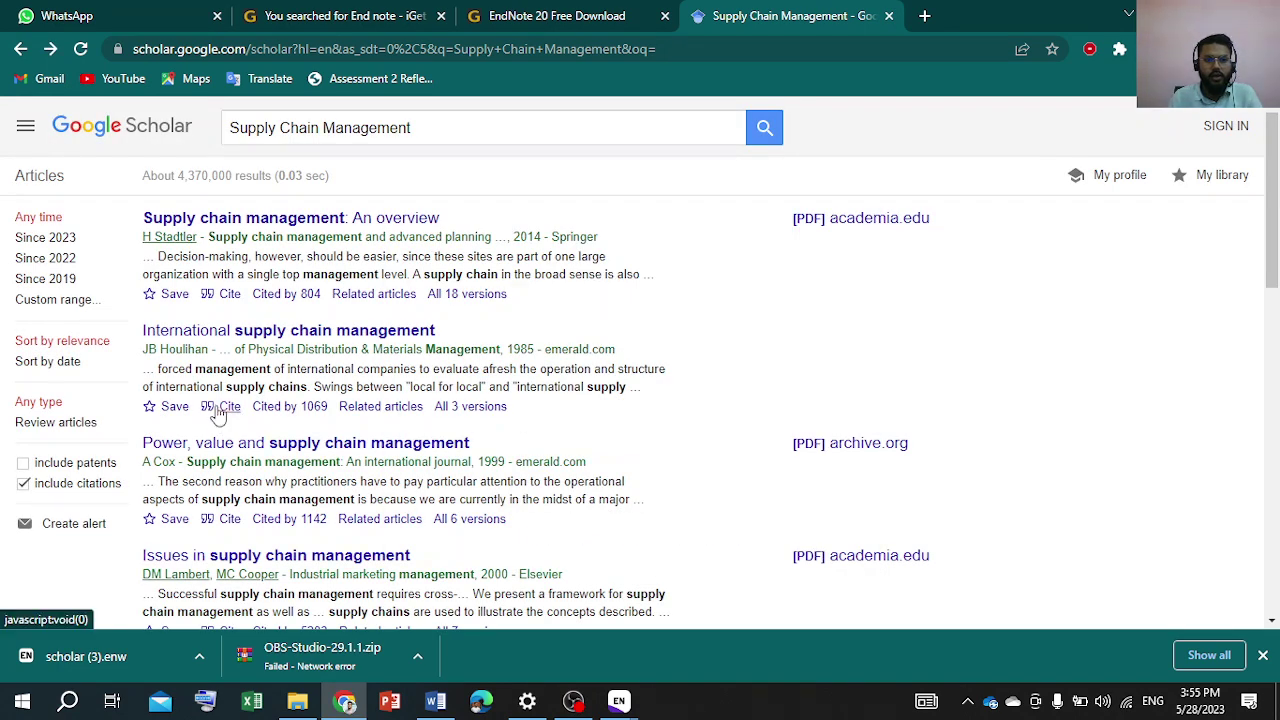
{"action": "left_click", "coordinate": [224, 414]}
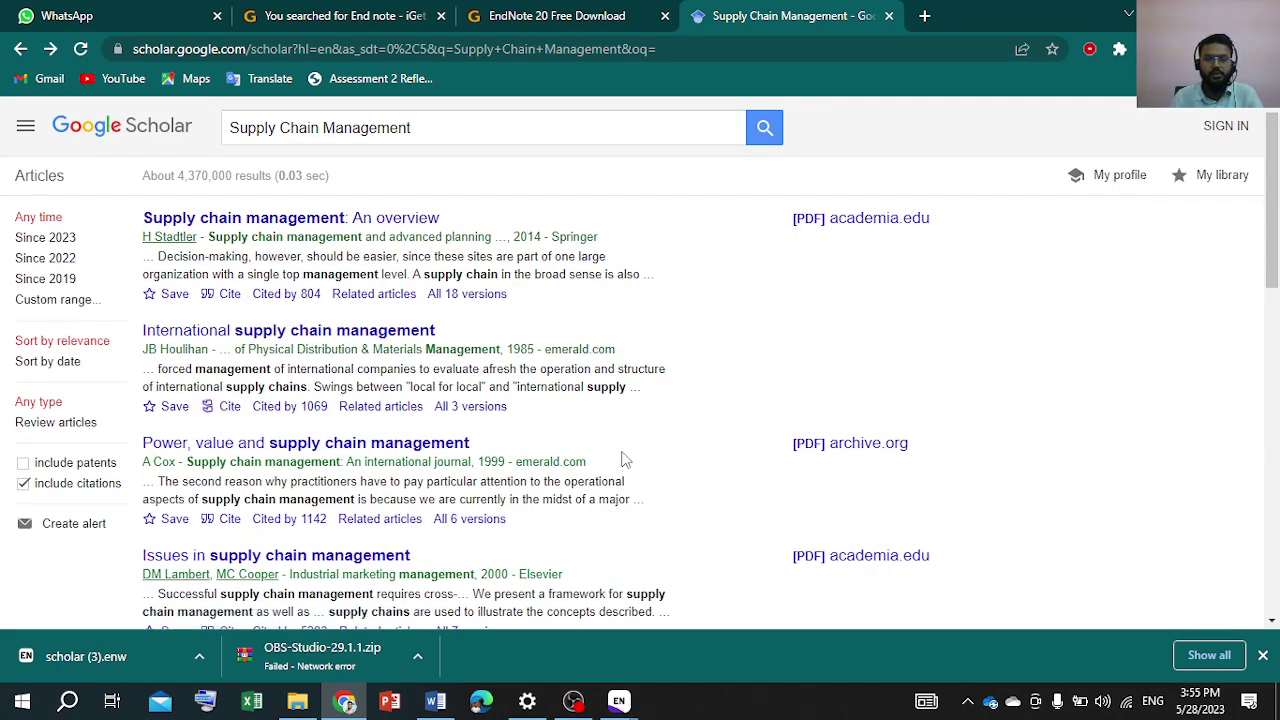
{"action": "left_click", "coordinate": [610, 544]}
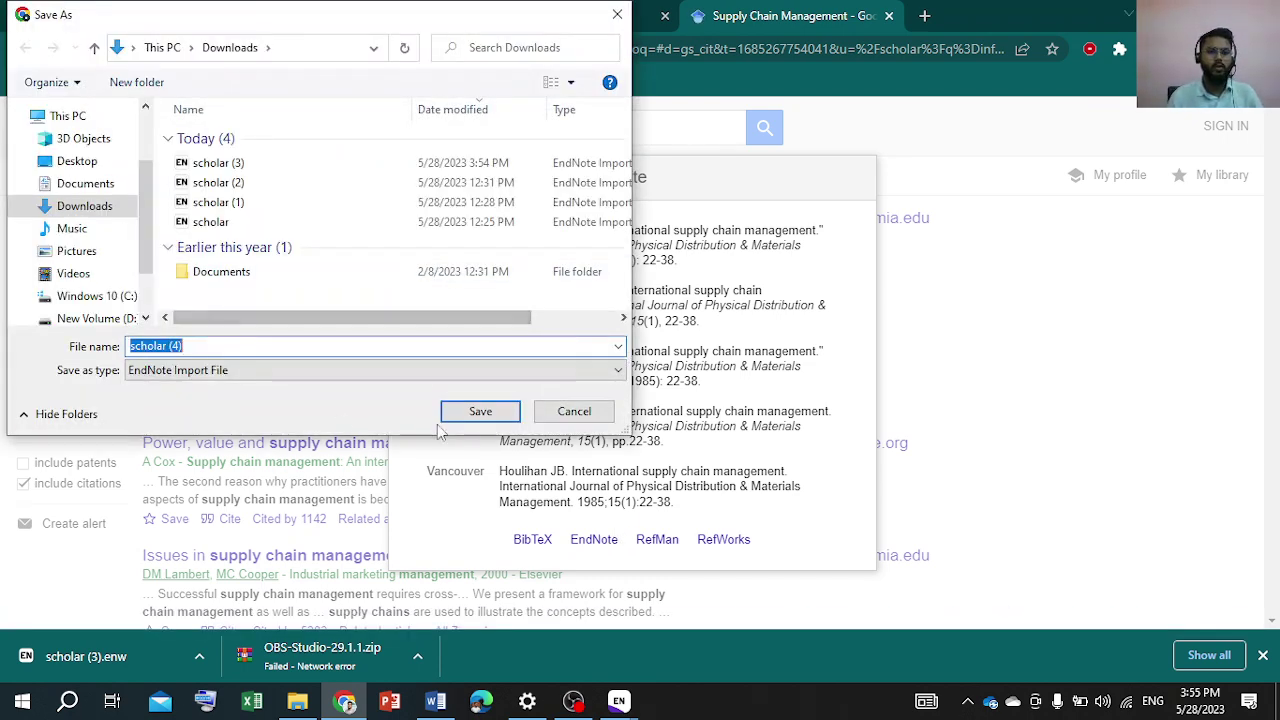
{"action": "left_click", "coordinate": [480, 411]}
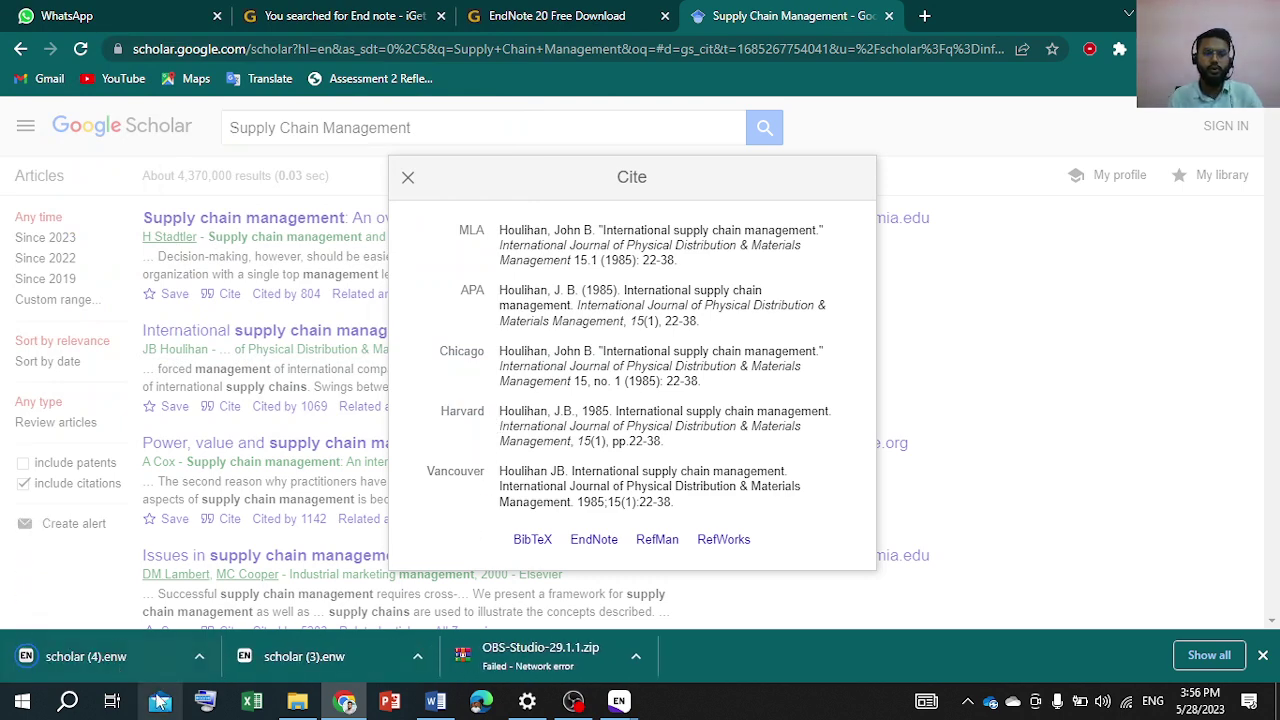
{"action": "left_click", "coordinate": [88, 658]}
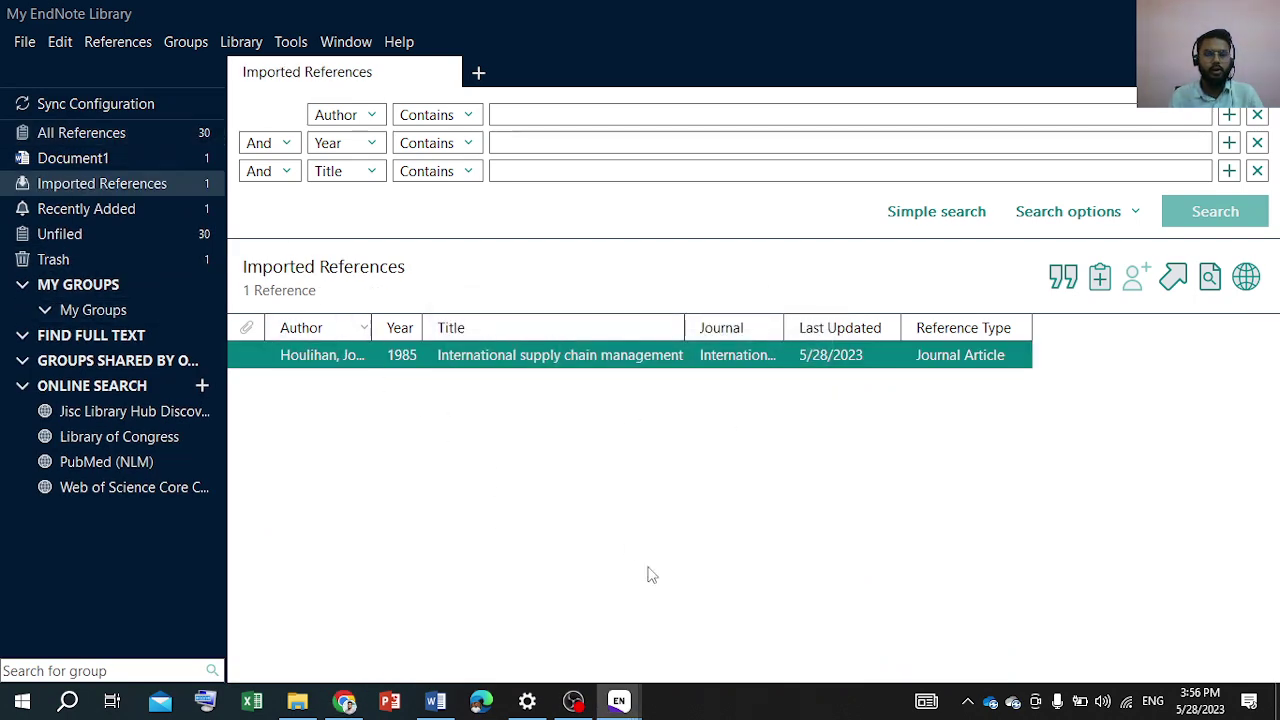
Return to Word and search the EndNote library for the 2015 RMG workplace safety article, reusing a previous author search term.
{"action": "left_click", "coordinate": [440, 704]}
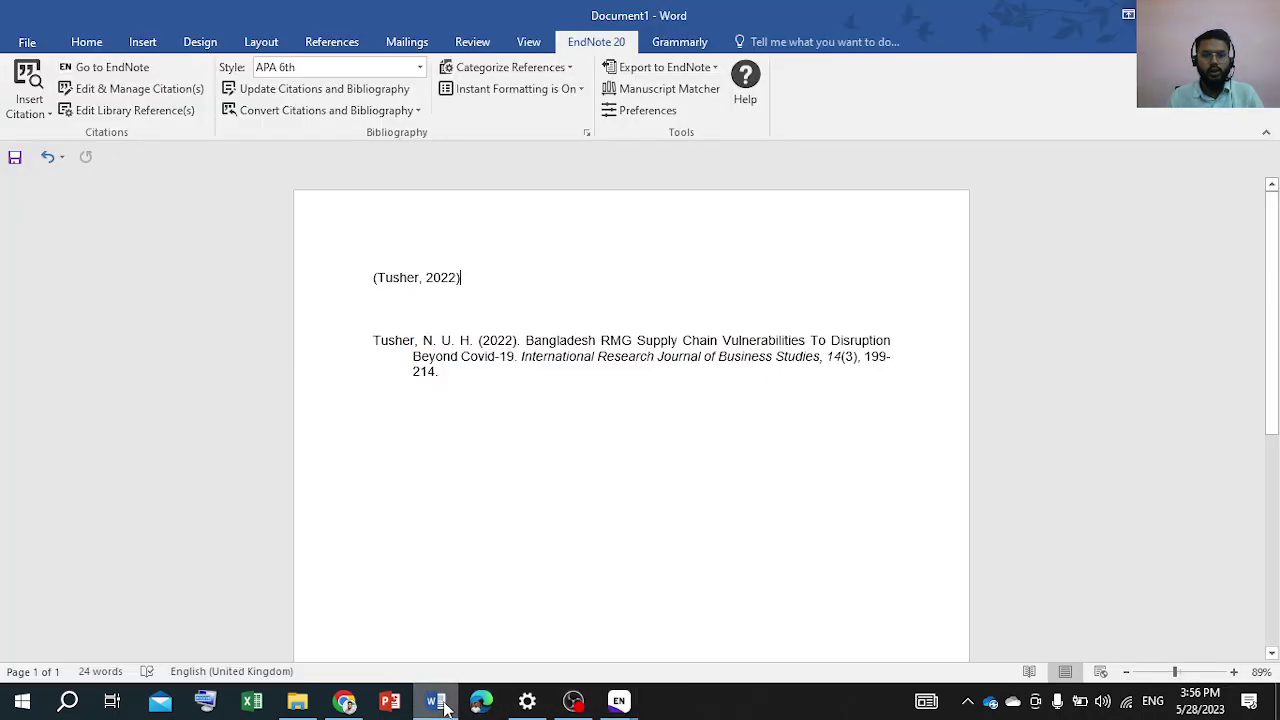
{"action": "left_click", "coordinate": [28, 78]}
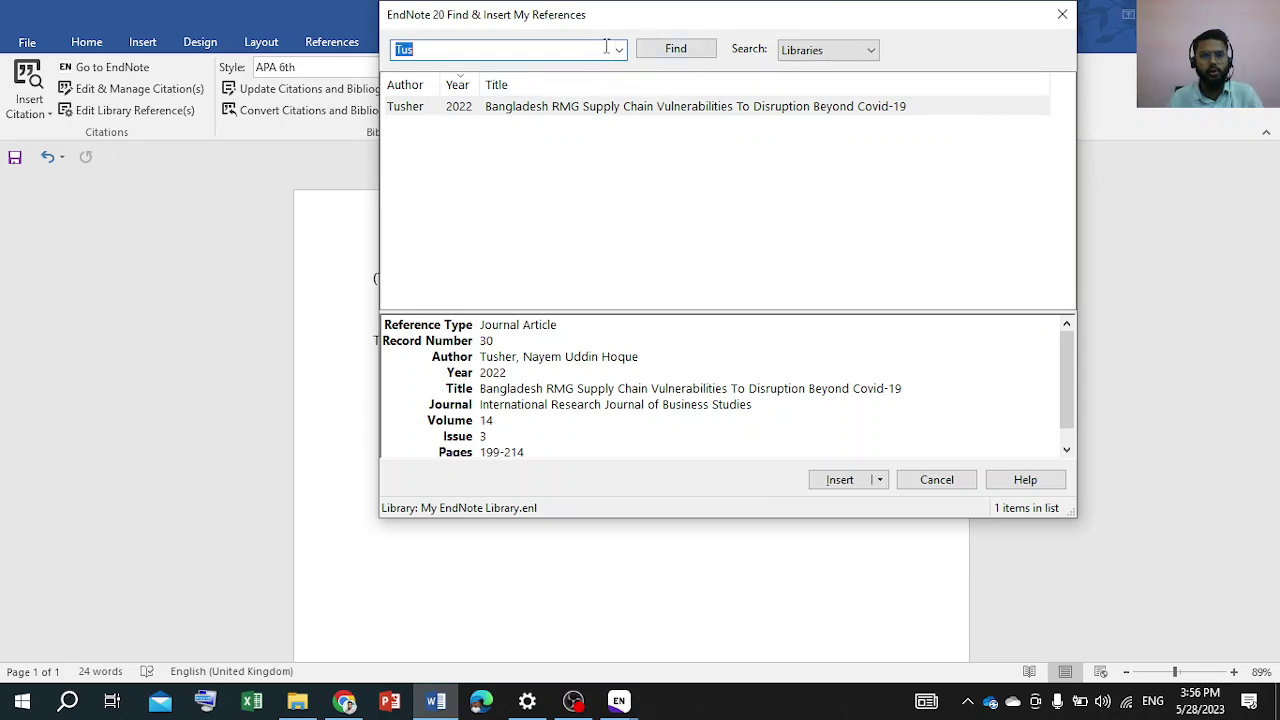
{"action": "key", "text": "BackSpace"}
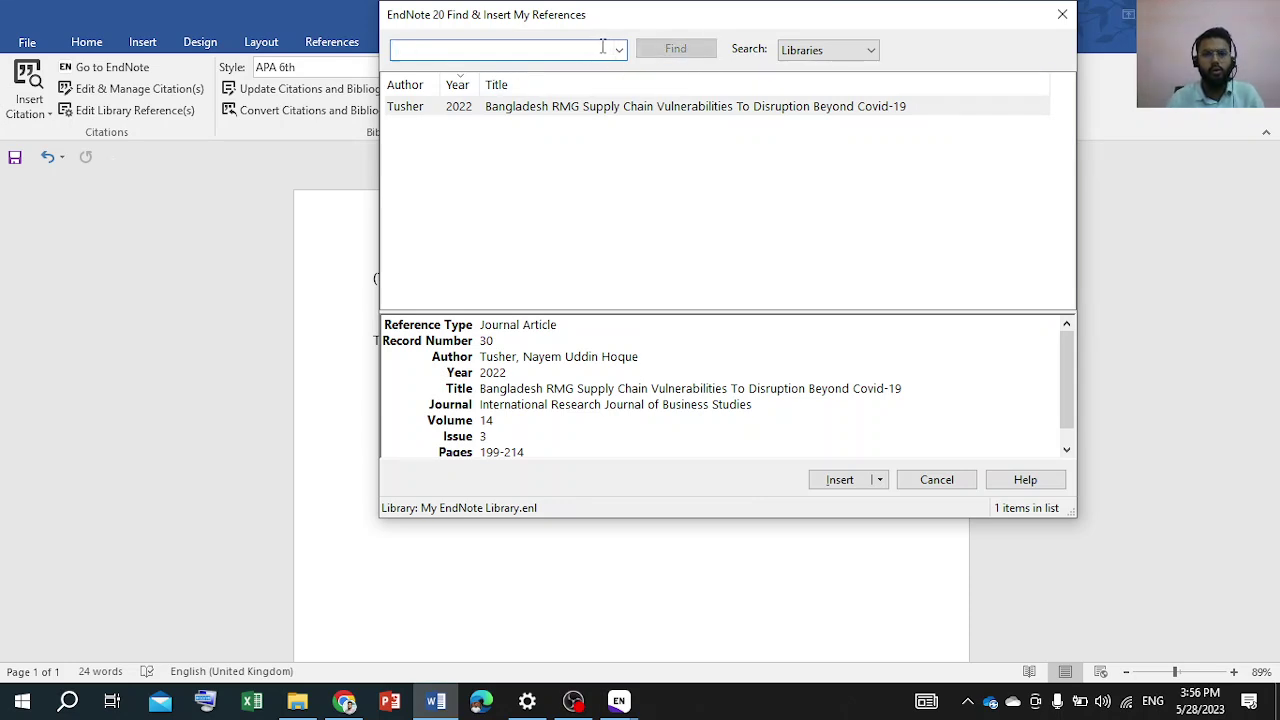
{"action": "left_click", "coordinate": [817, 53]}
{"action": "left_click", "coordinate": [813, 67]}
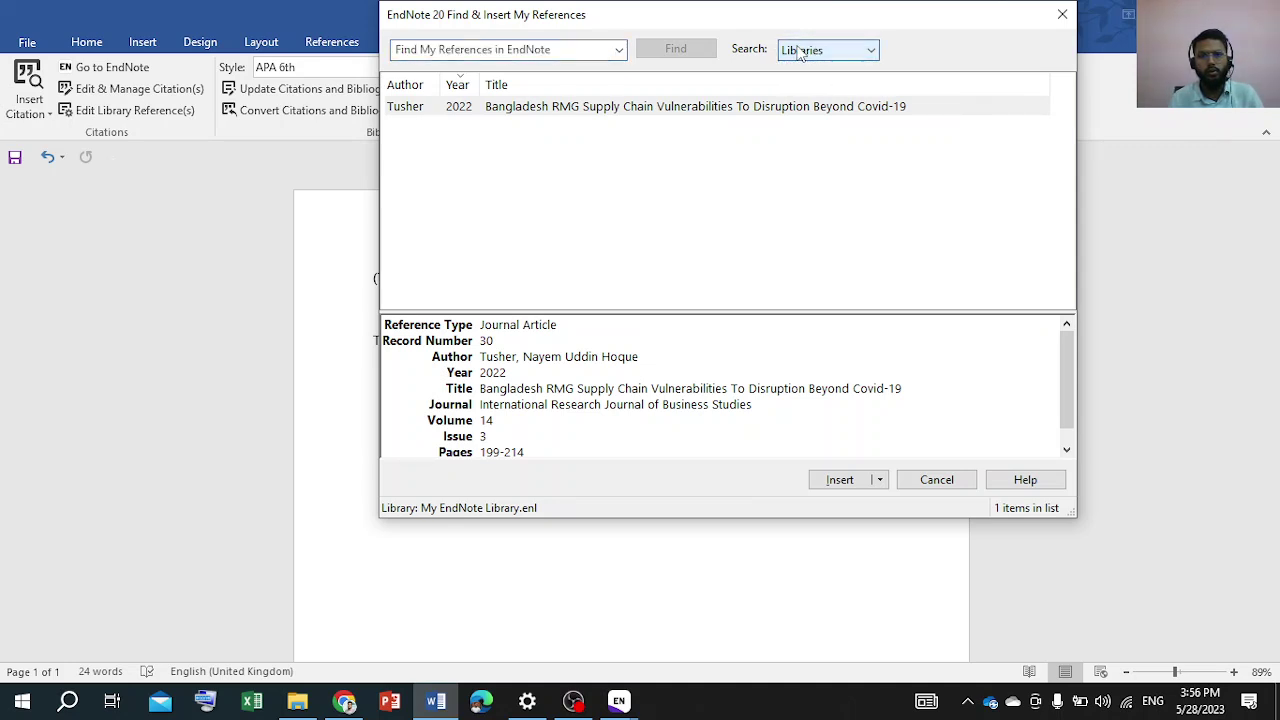
{"action": "left_click", "coordinate": [619, 49]}
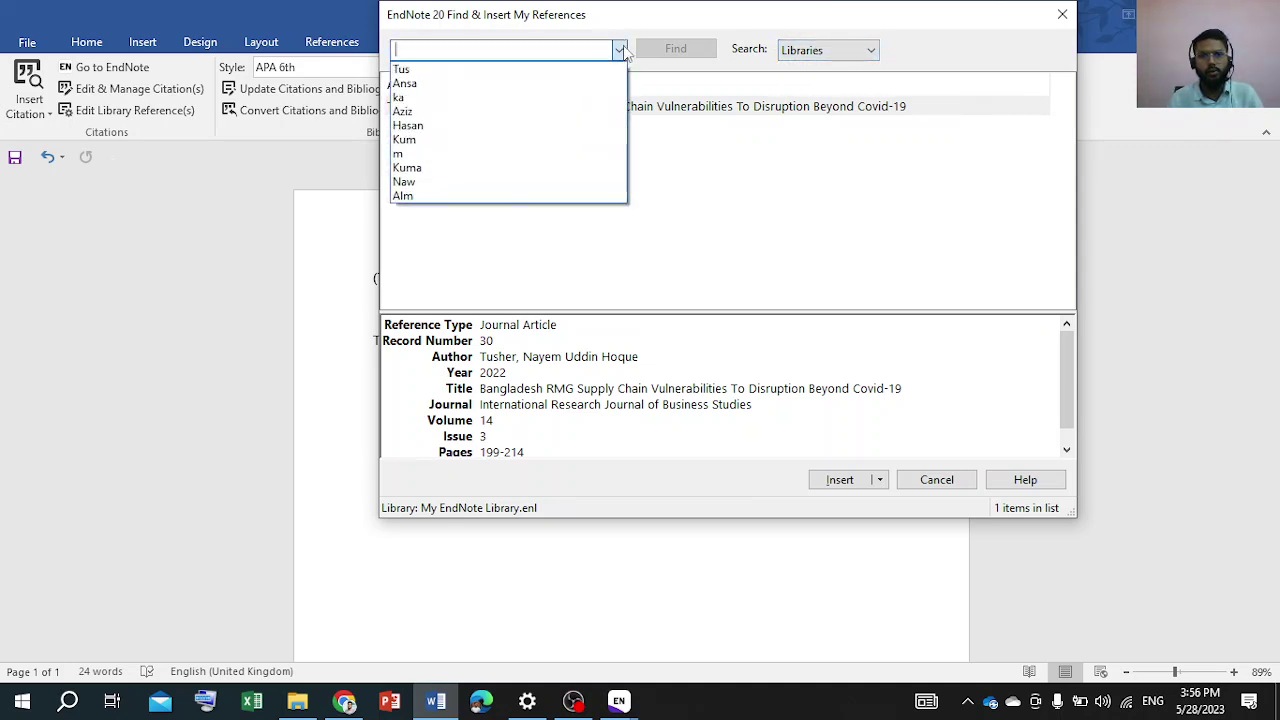
{"action": "left_click", "coordinate": [558, 86]}
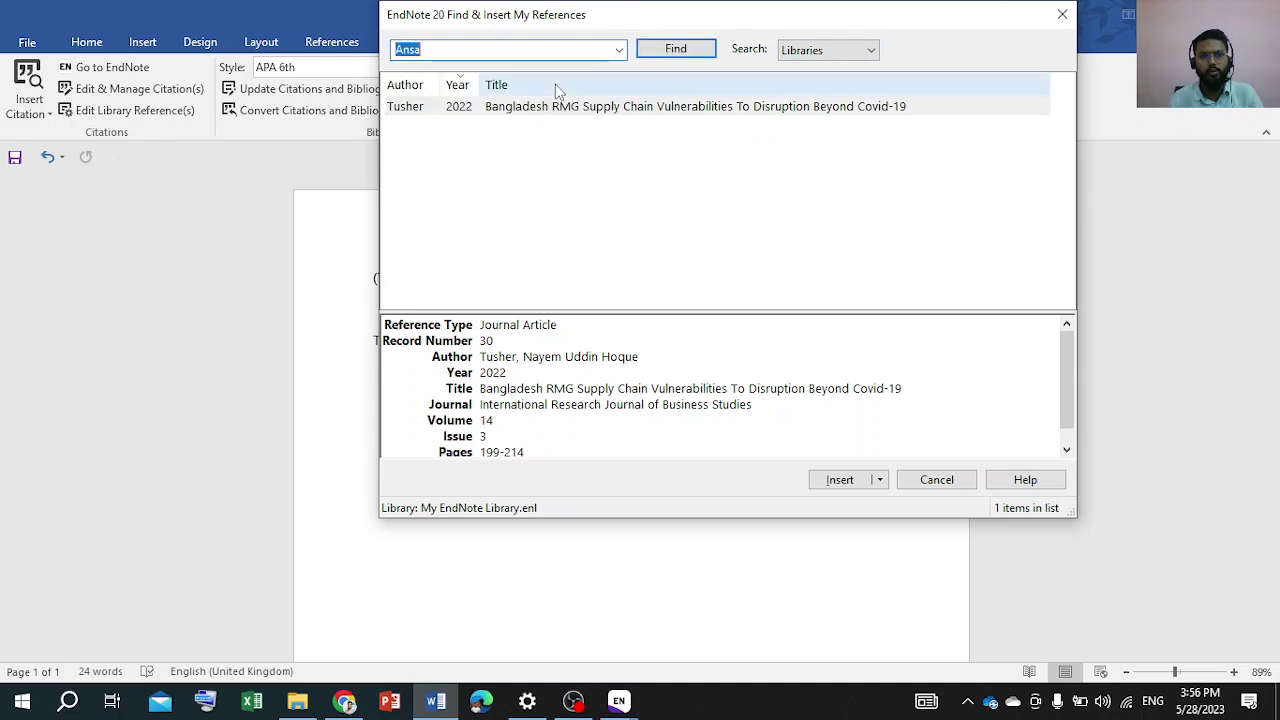
{"action": "left_click", "coordinate": [678, 49]}
{"action": "left_click", "coordinate": [678, 49]}
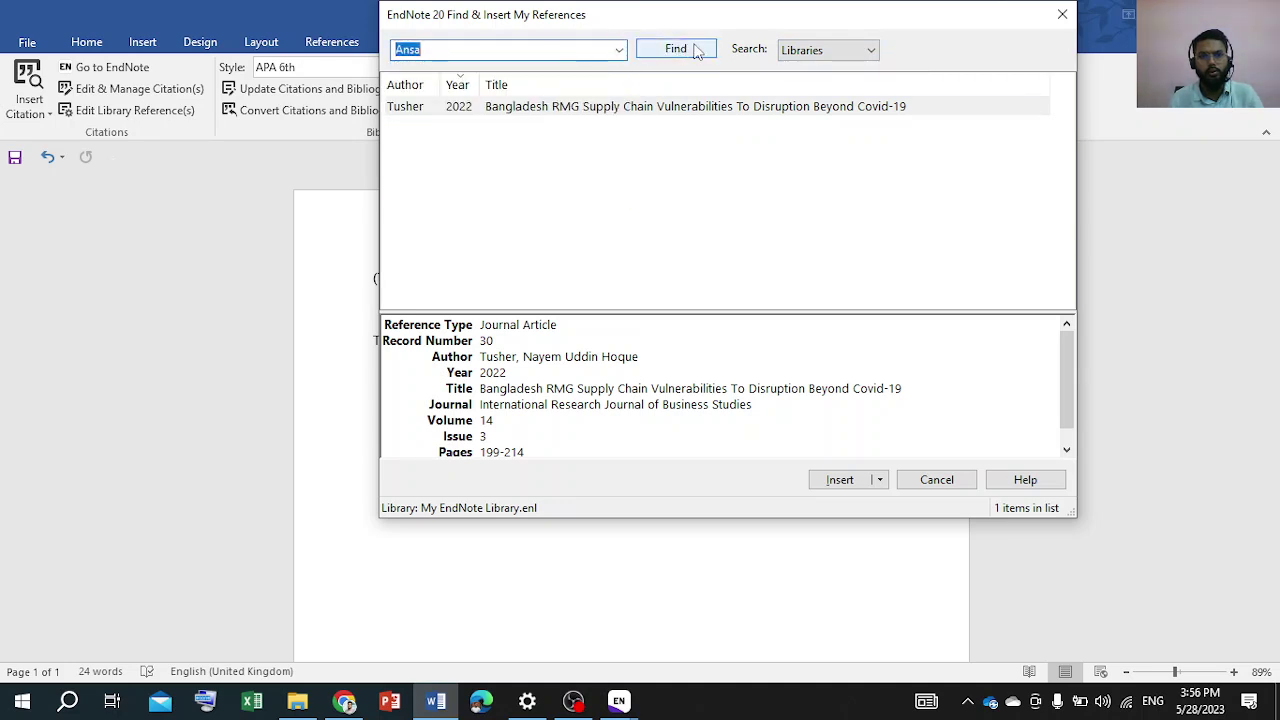
{"action": "left_click", "coordinate": [682, 50]}
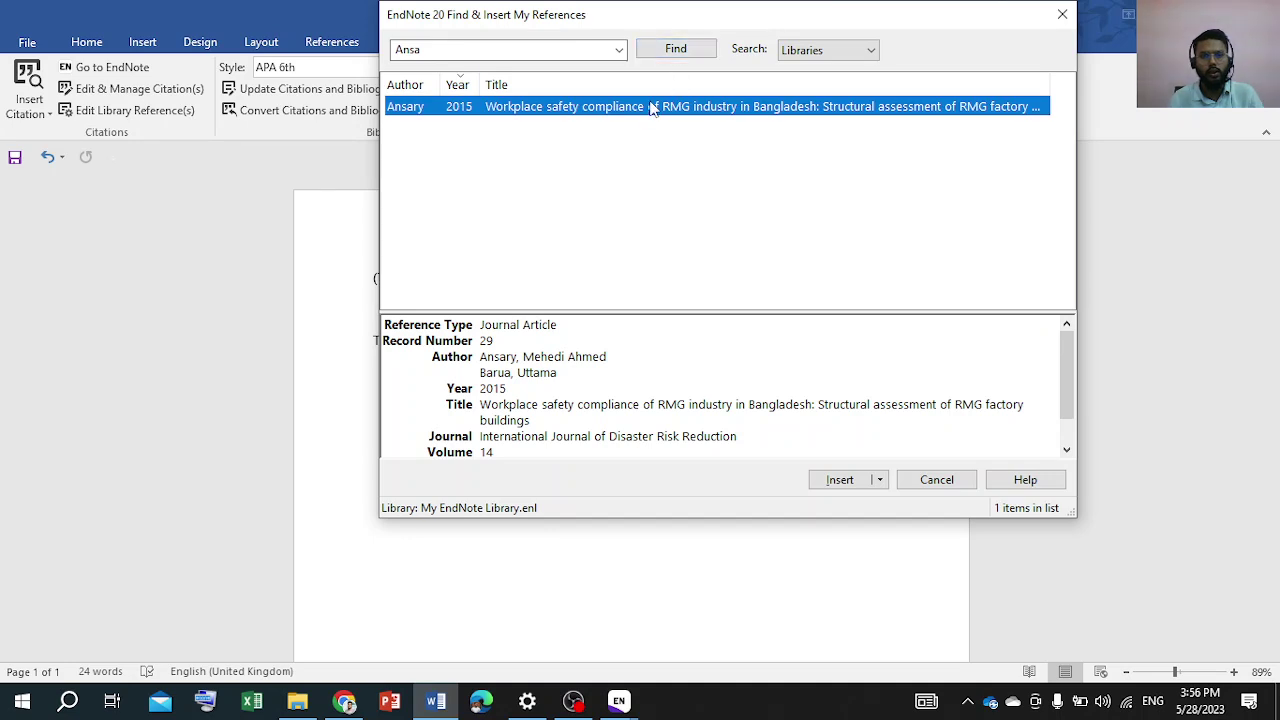
Insert the 2015 citation "Workplace safety compliance of RMG industry in Bangladesh" into the document beside the existing citation.
{"action": "left_click", "coordinate": [645, 195]}
{"action": "left_click", "coordinate": [640, 118]}
{"action": "left_click", "coordinate": [638, 122]}
{"action": "left_click", "coordinate": [632, 114]}
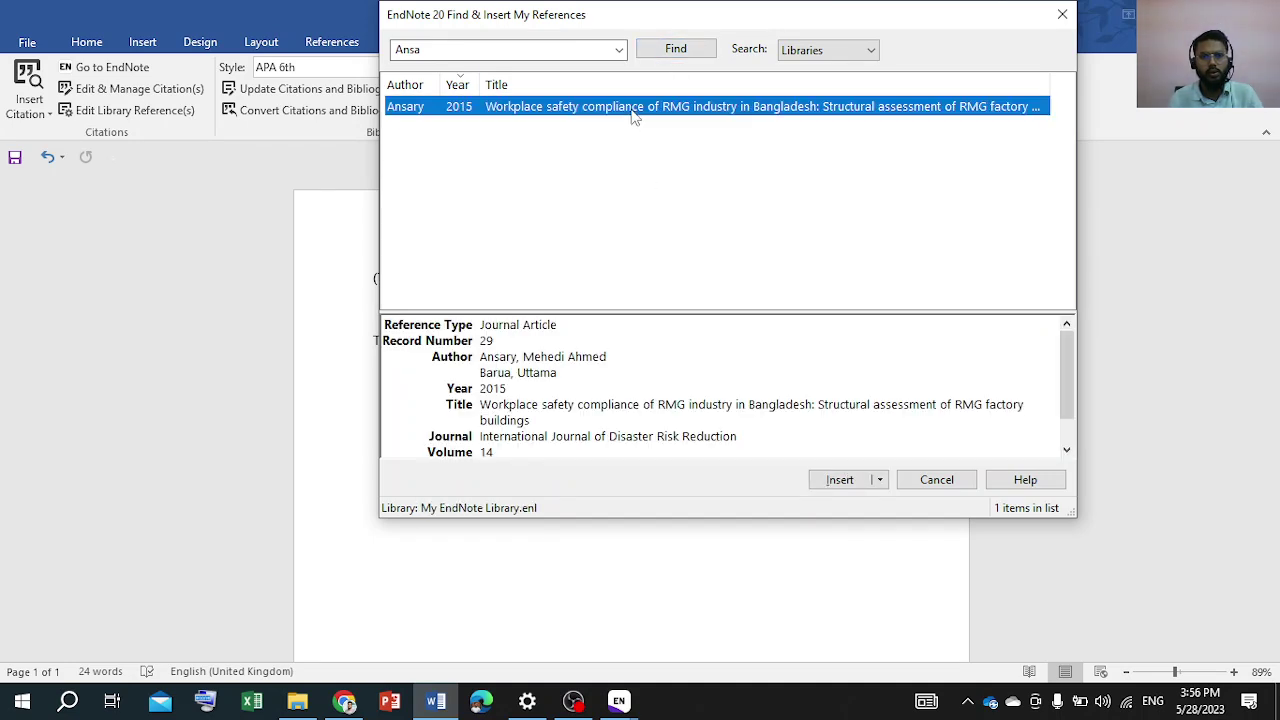
{"action": "left_click", "coordinate": [838, 480]}
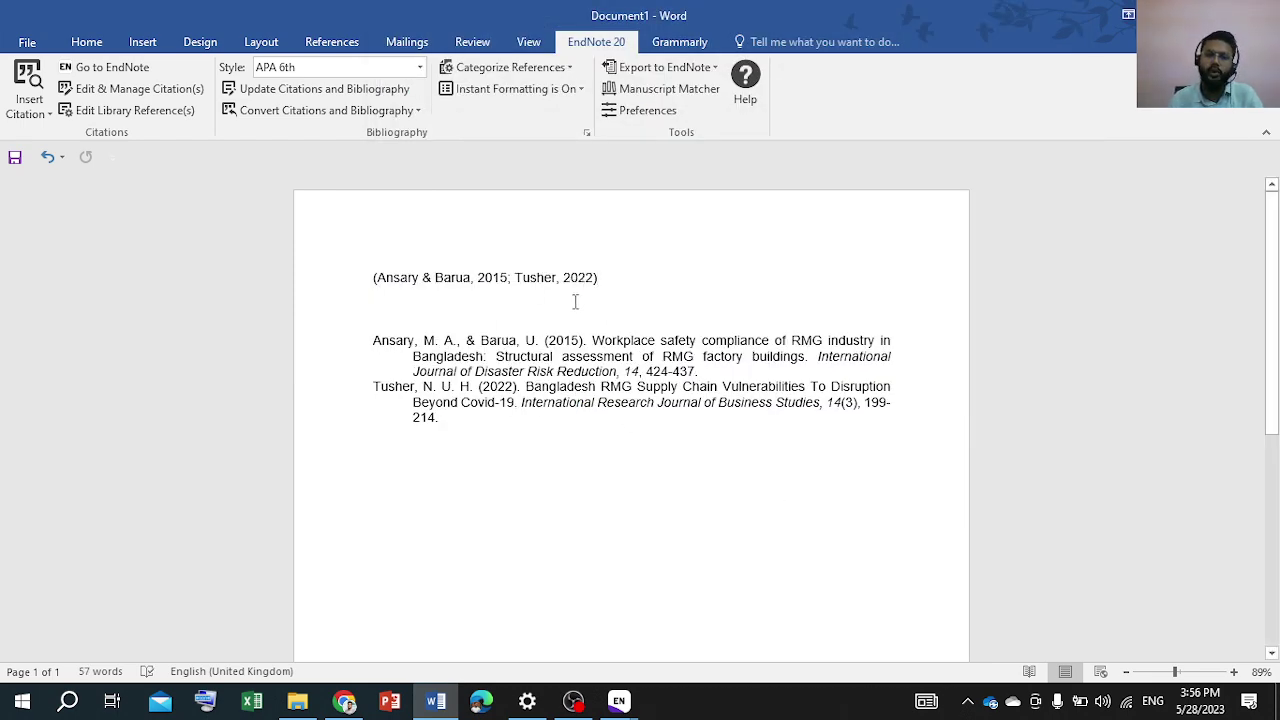
Select the combined in-text citation and update the document's citations and bibliography.
{"action": "left_click_drag", "start_coordinate": [617, 287], "coordinate": [363, 280]}
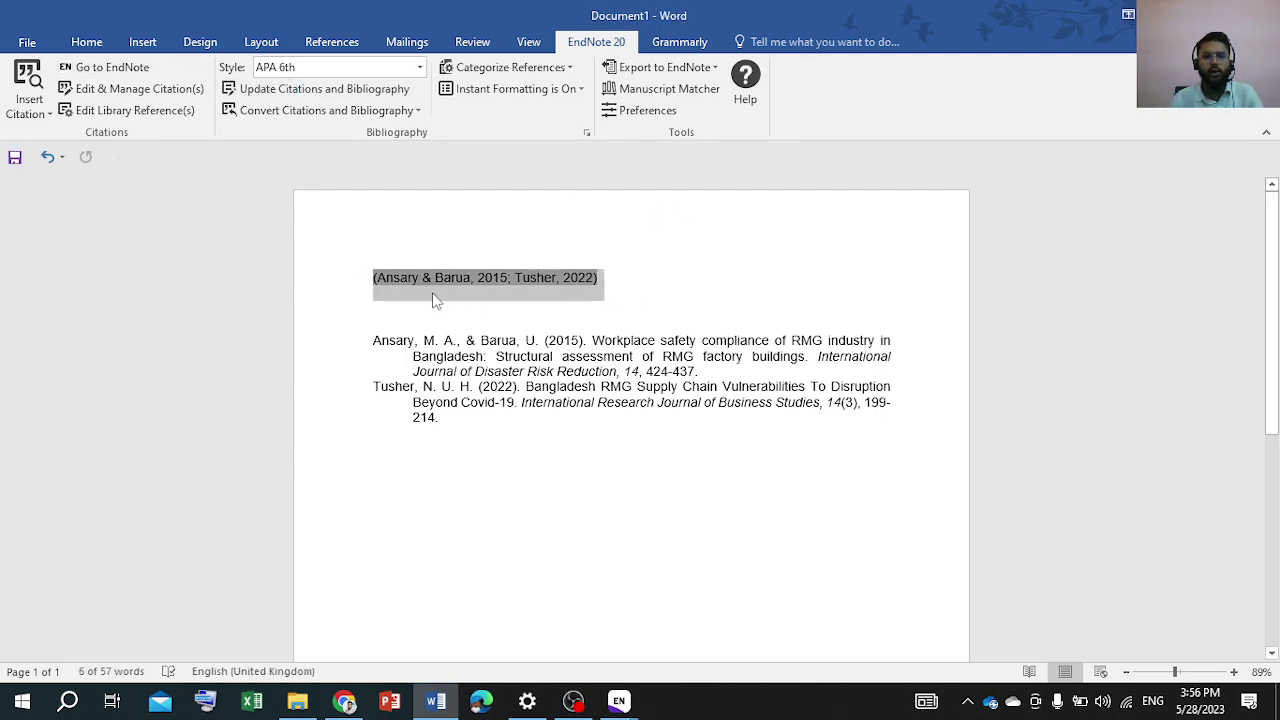
{"action": "left_click", "coordinate": [640, 265]}
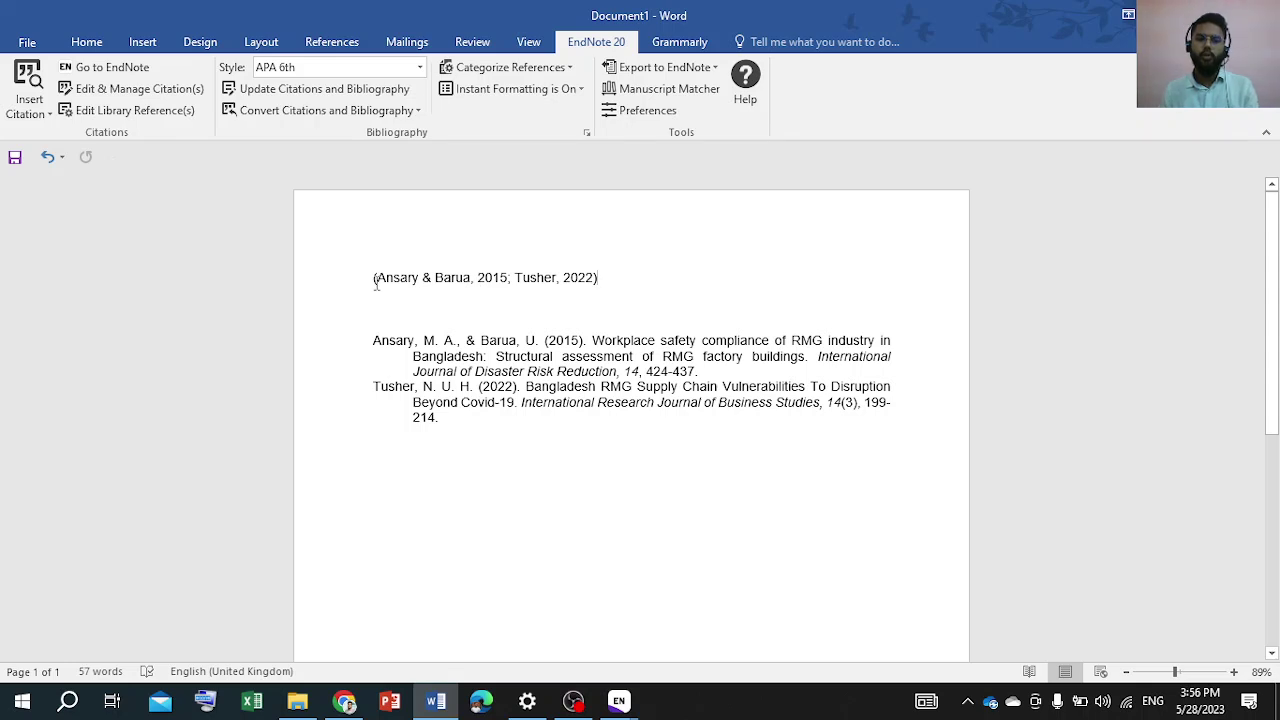
{"action": "left_click_drag", "start_coordinate": [624, 277], "coordinate": [366, 281]}
{"action": "left_click", "coordinate": [295, 89]}
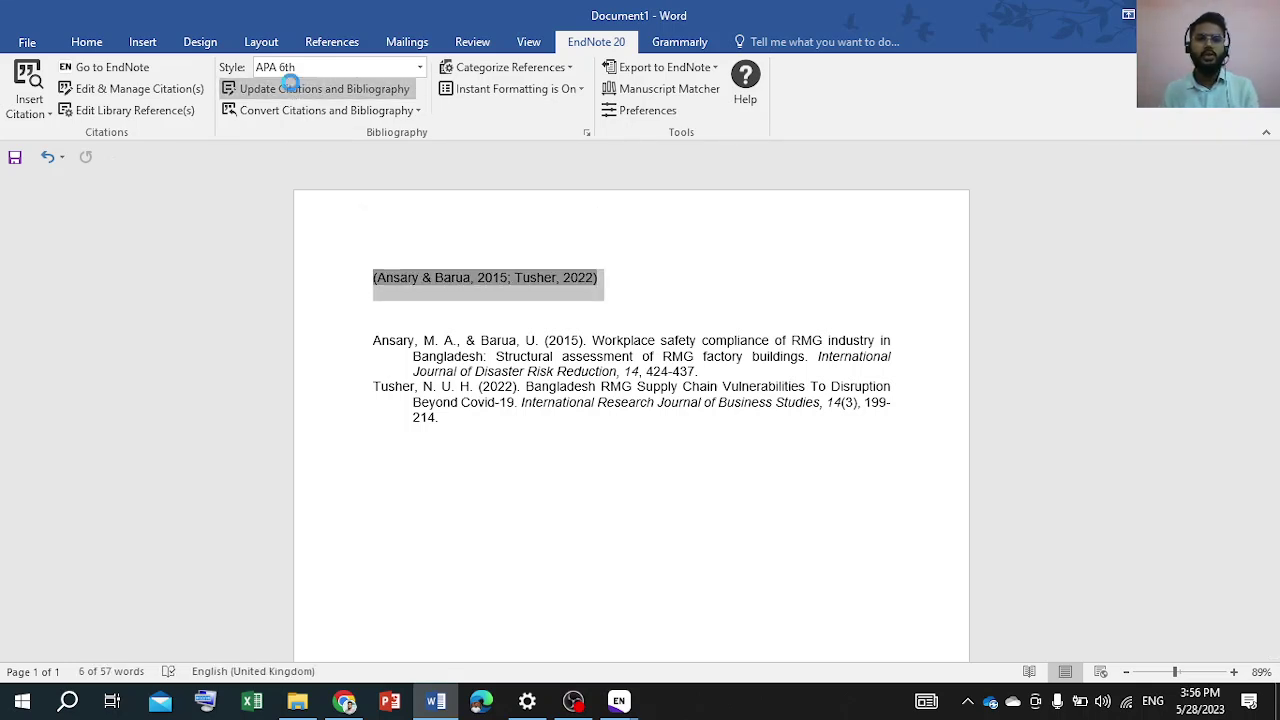
{"action": "left_click", "coordinate": [651, 489]}
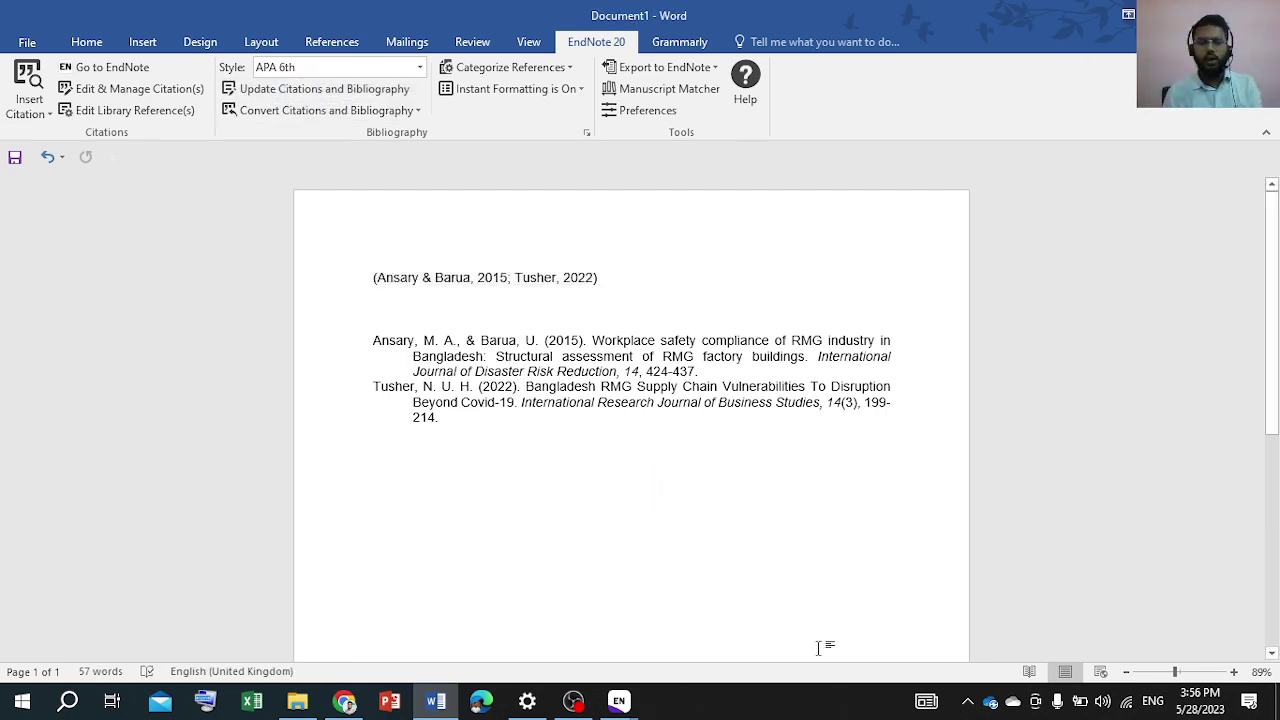
{"action": "mouse_move", "coordinate": [590, 704]}
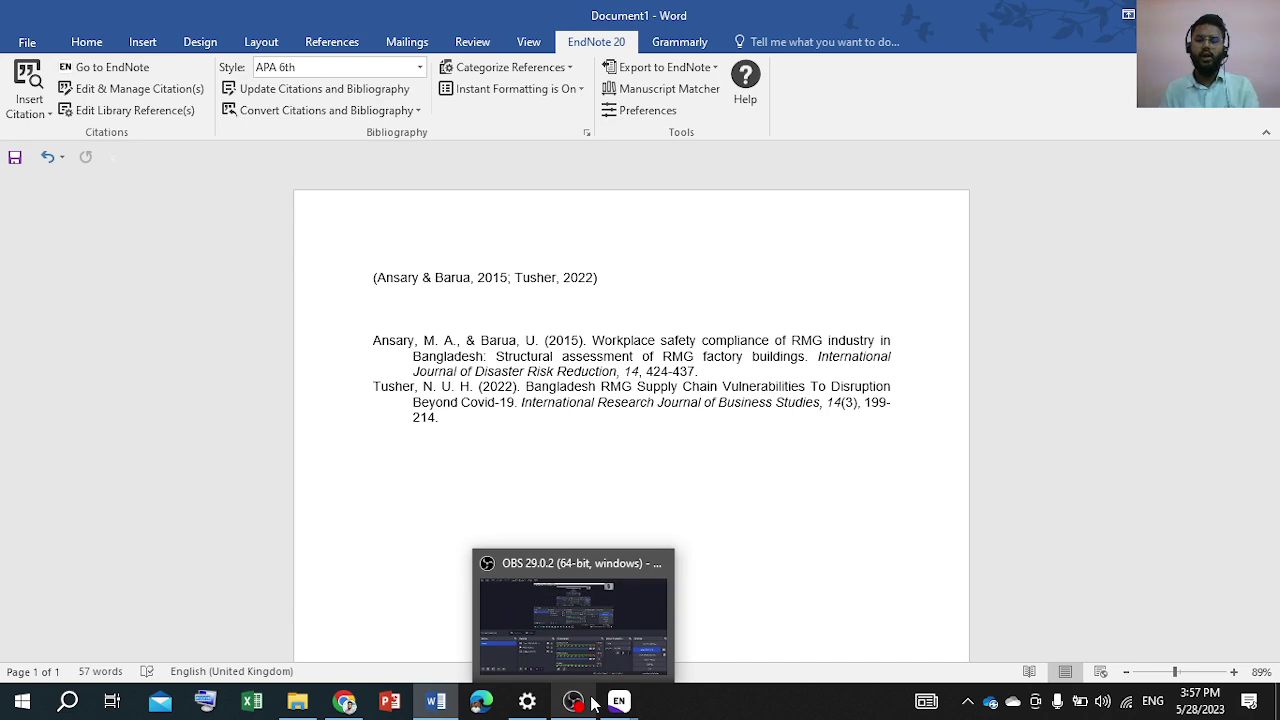